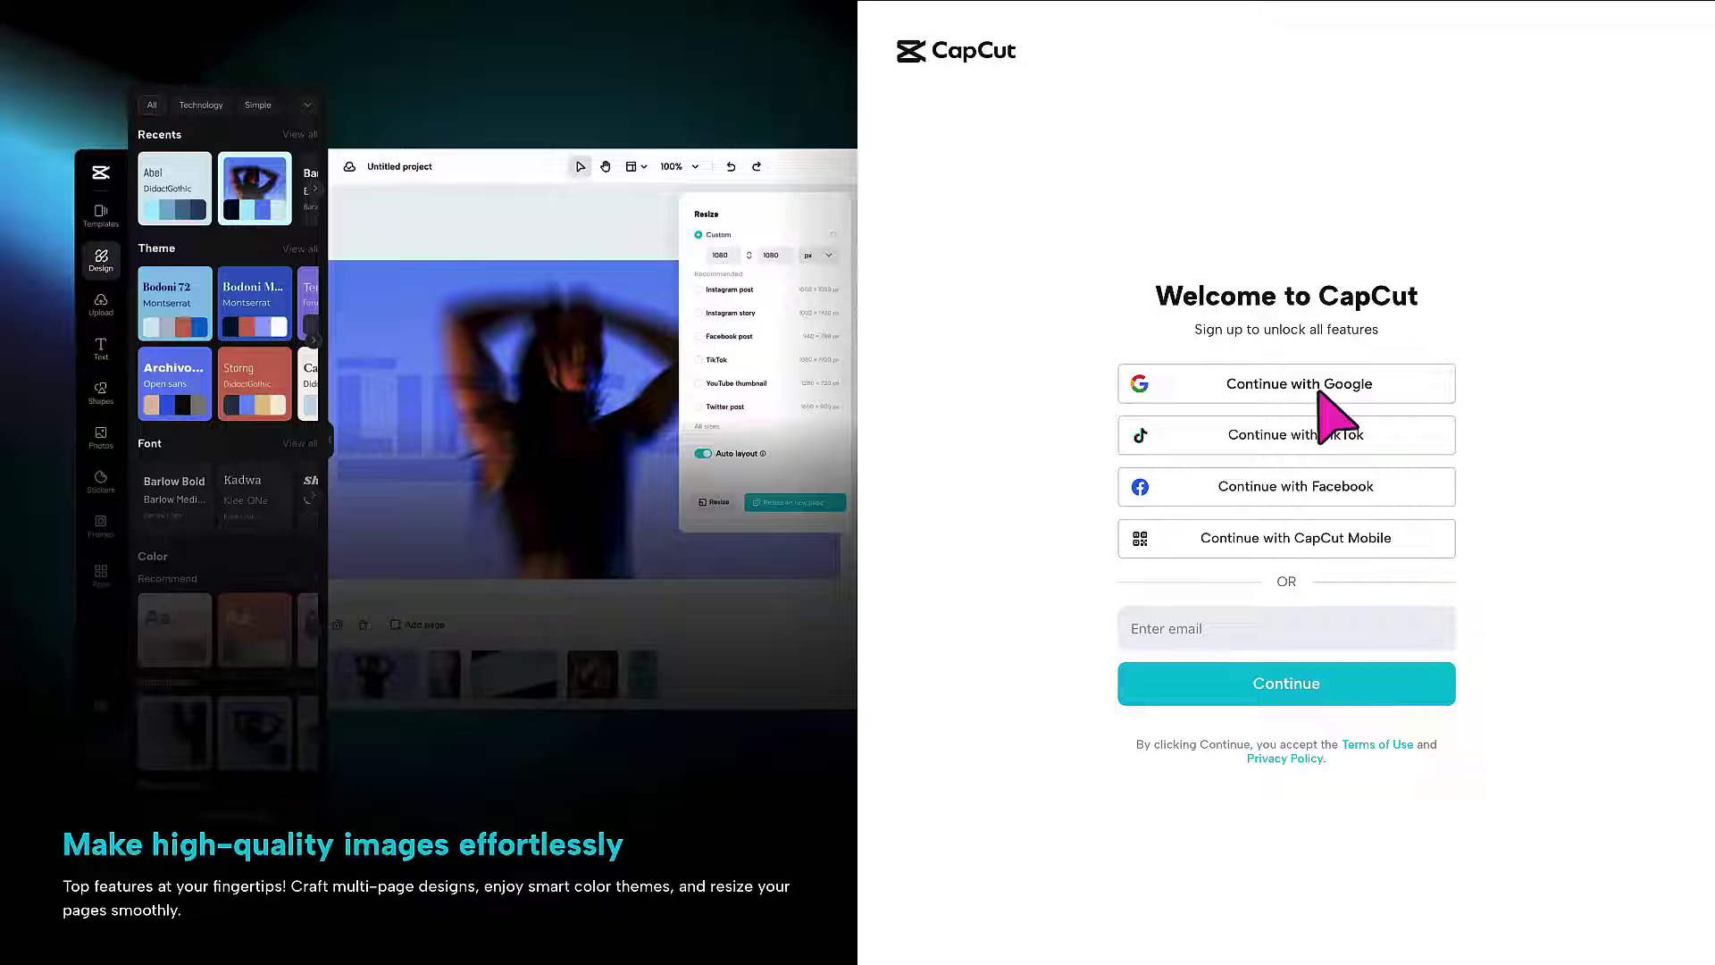
- Continue with Google and choose the account to reach the CapCut home page
left_click(1320, 393)
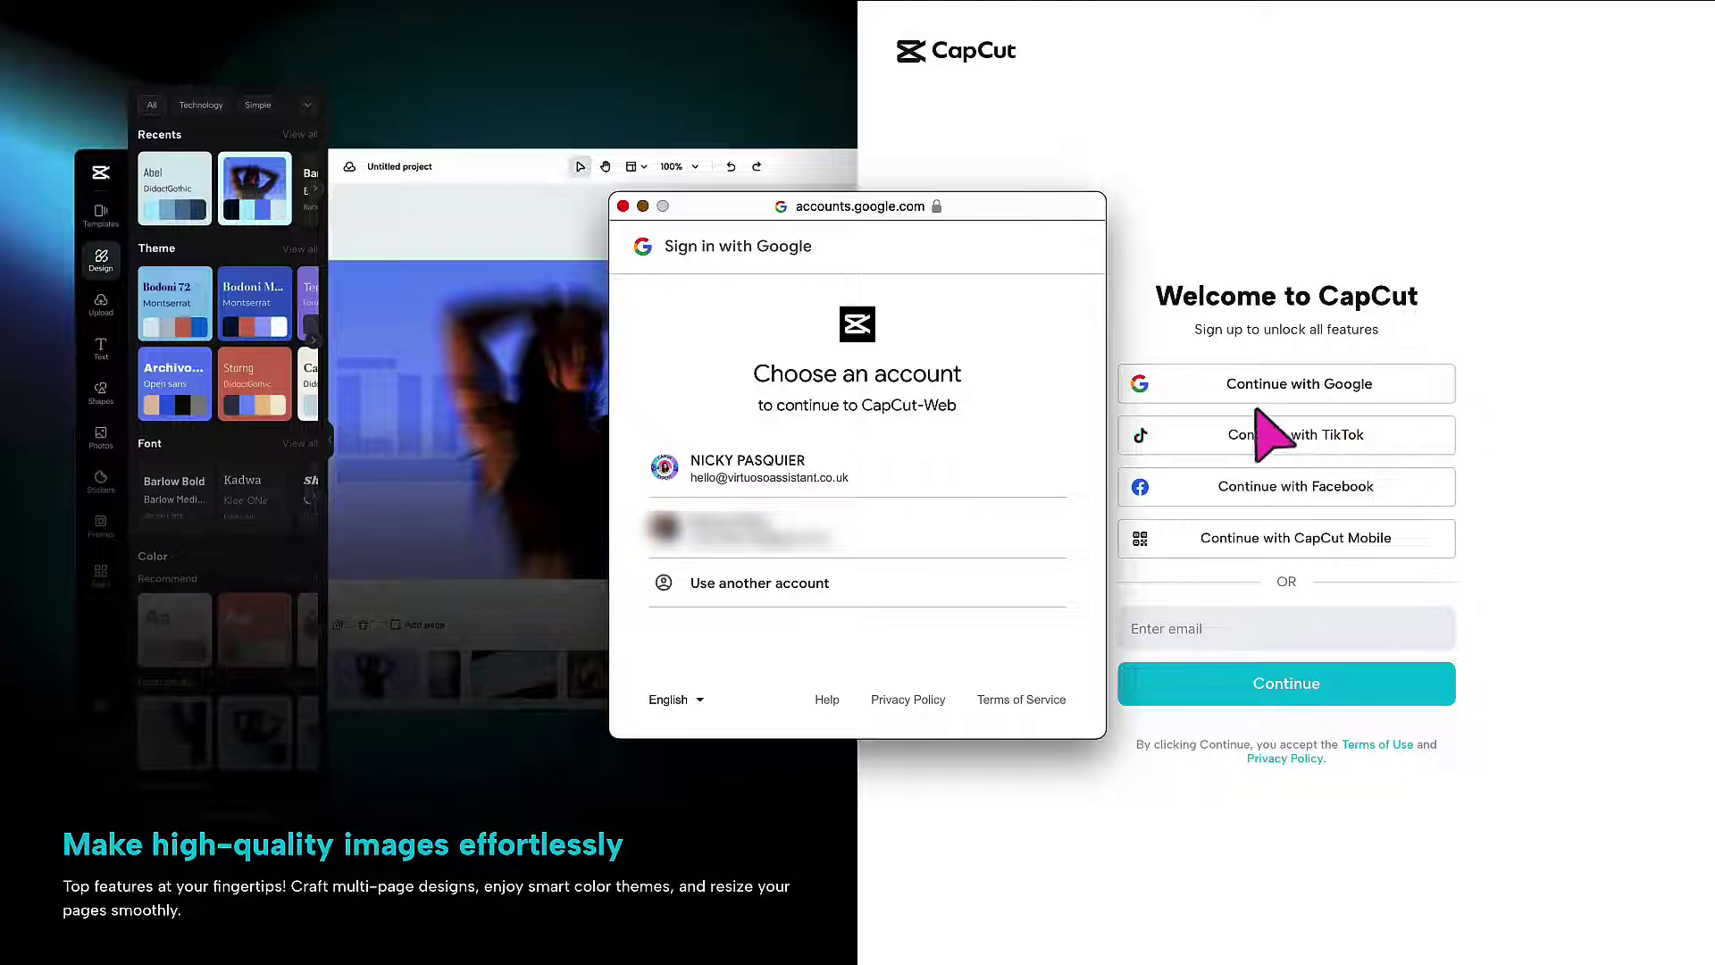
left_click(982, 473)
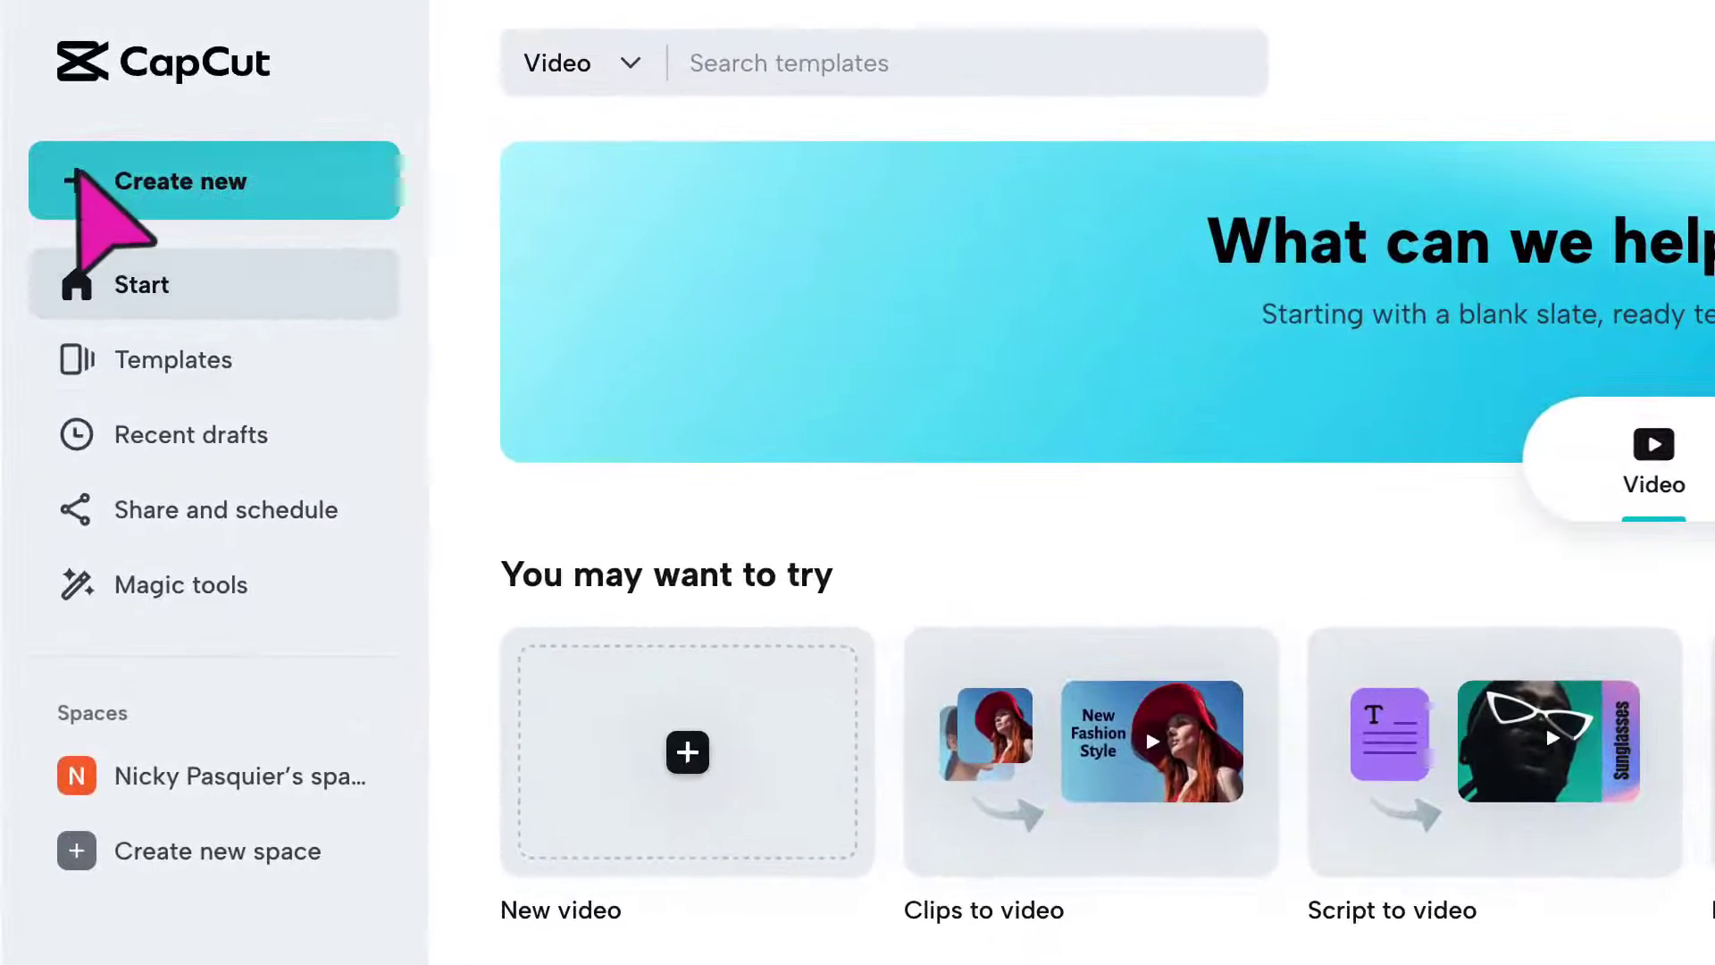
- Create a new 16:9 video project and check the From phone upload option in Media
left_click(138, 125)
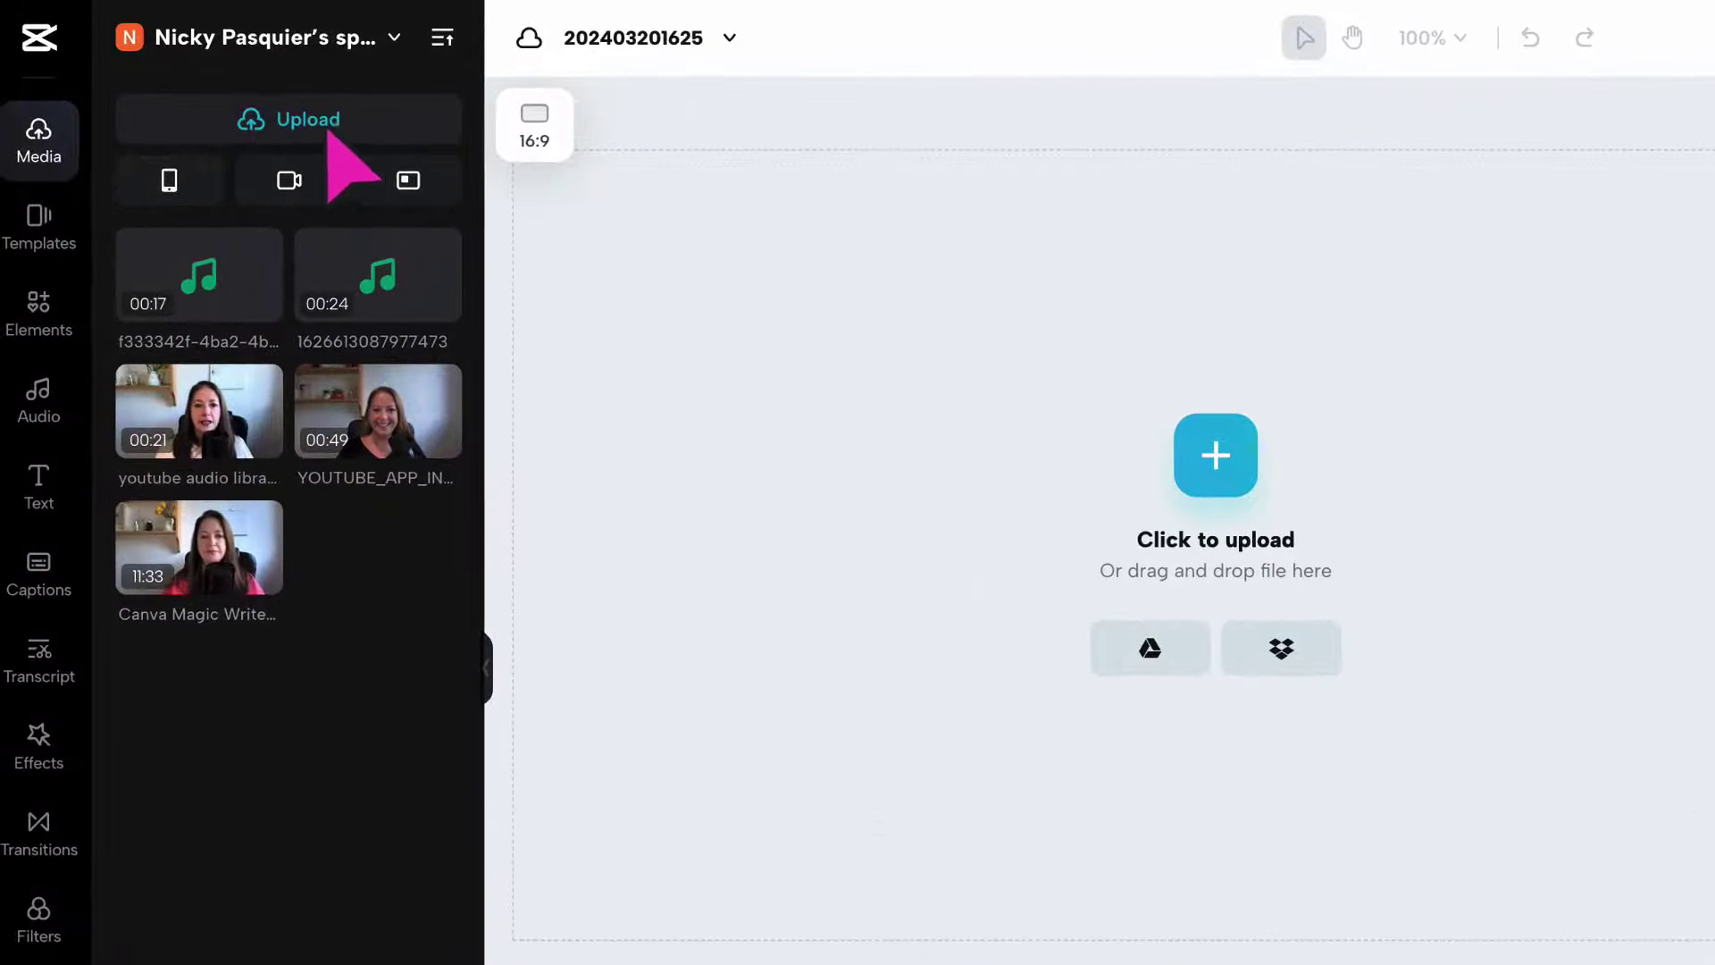
mouse_move(276, 131)
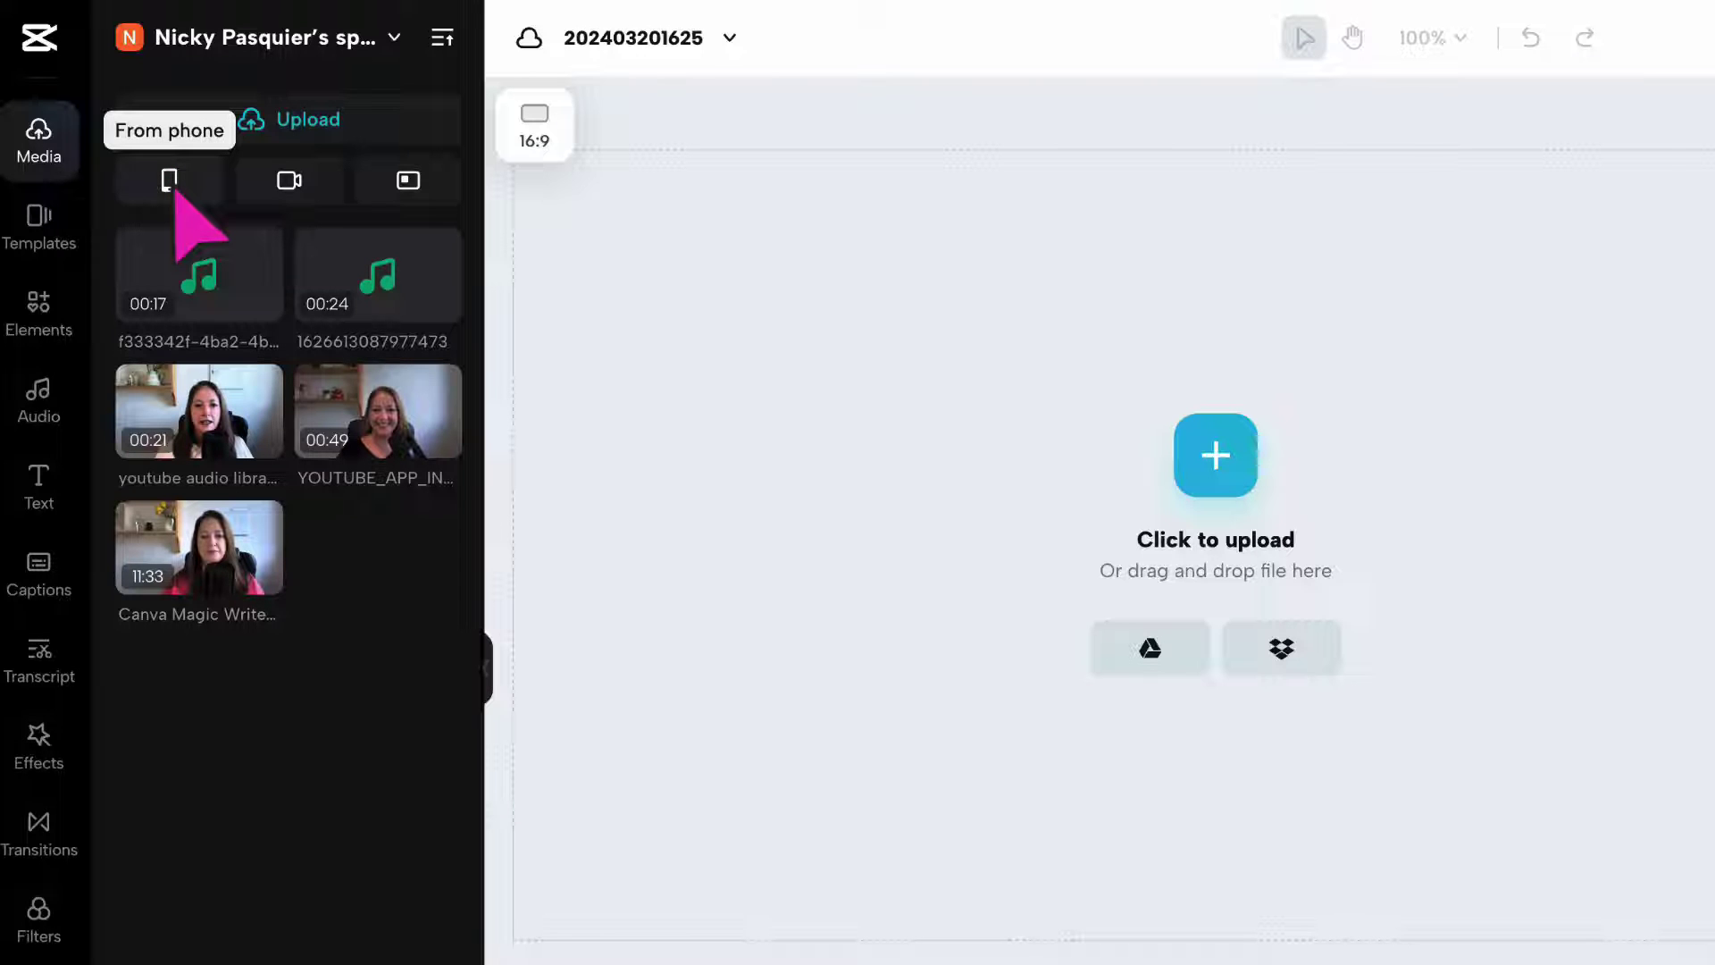
left_click(175, 190)
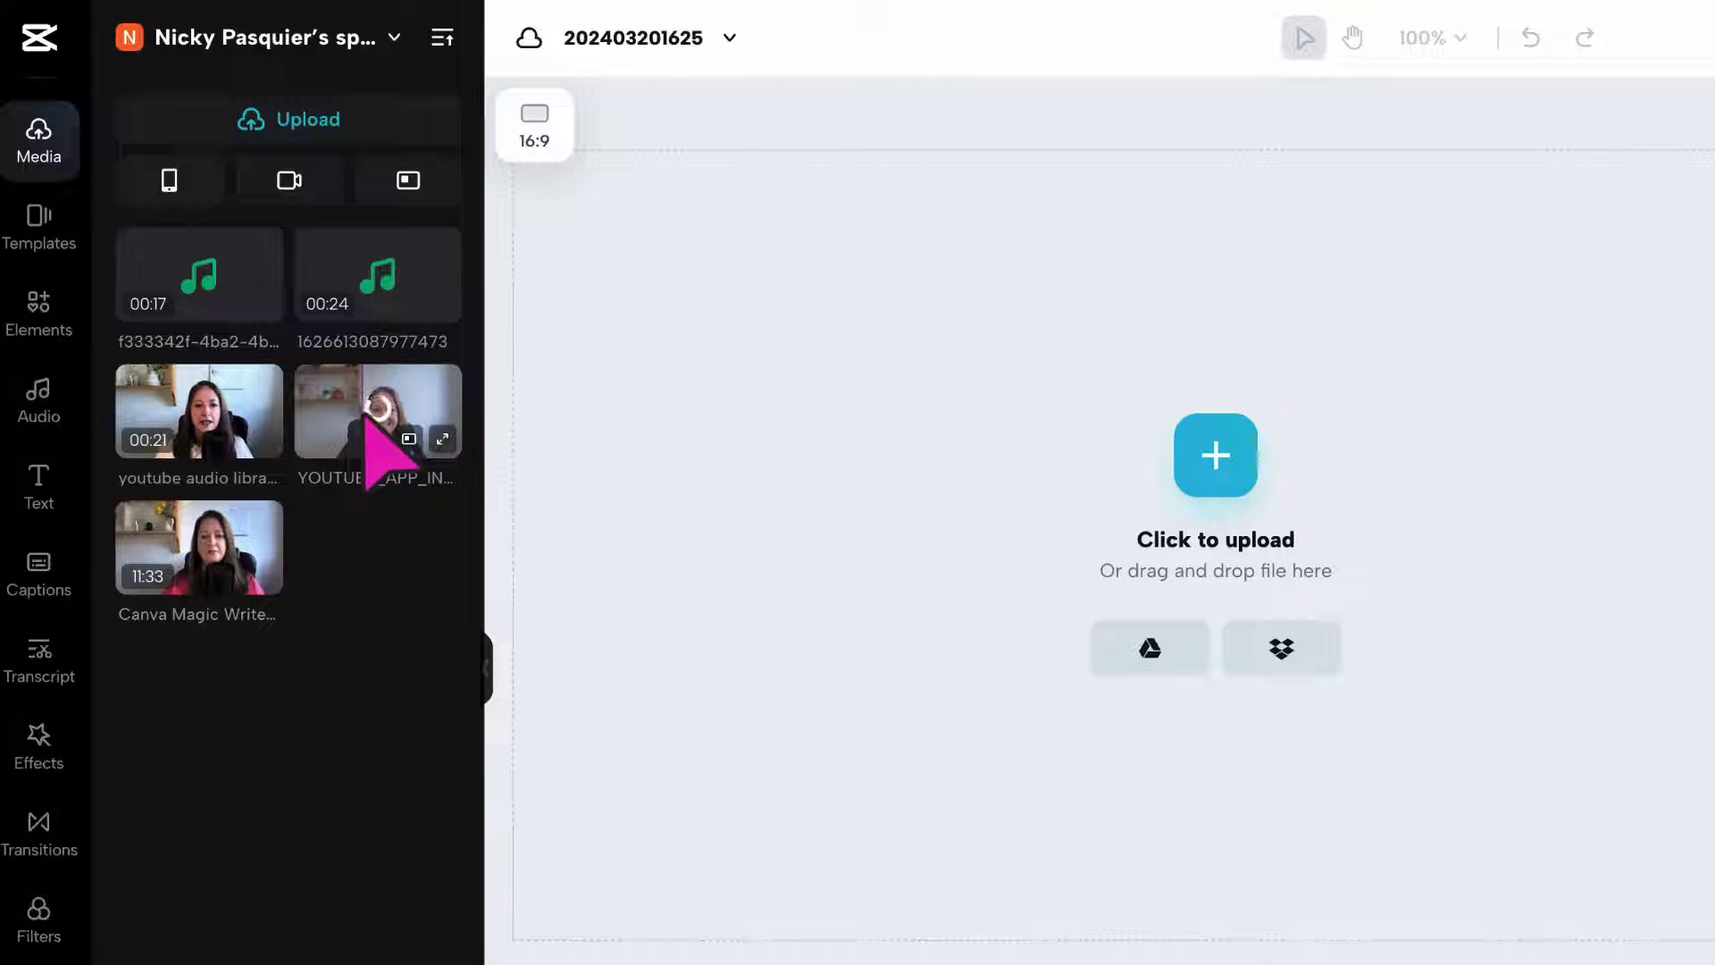
- Add YOUTUBE_APP_INTRO_V1.mp4 to the timeline and zoom the timeline in to second-level detail
left_click(367, 418)
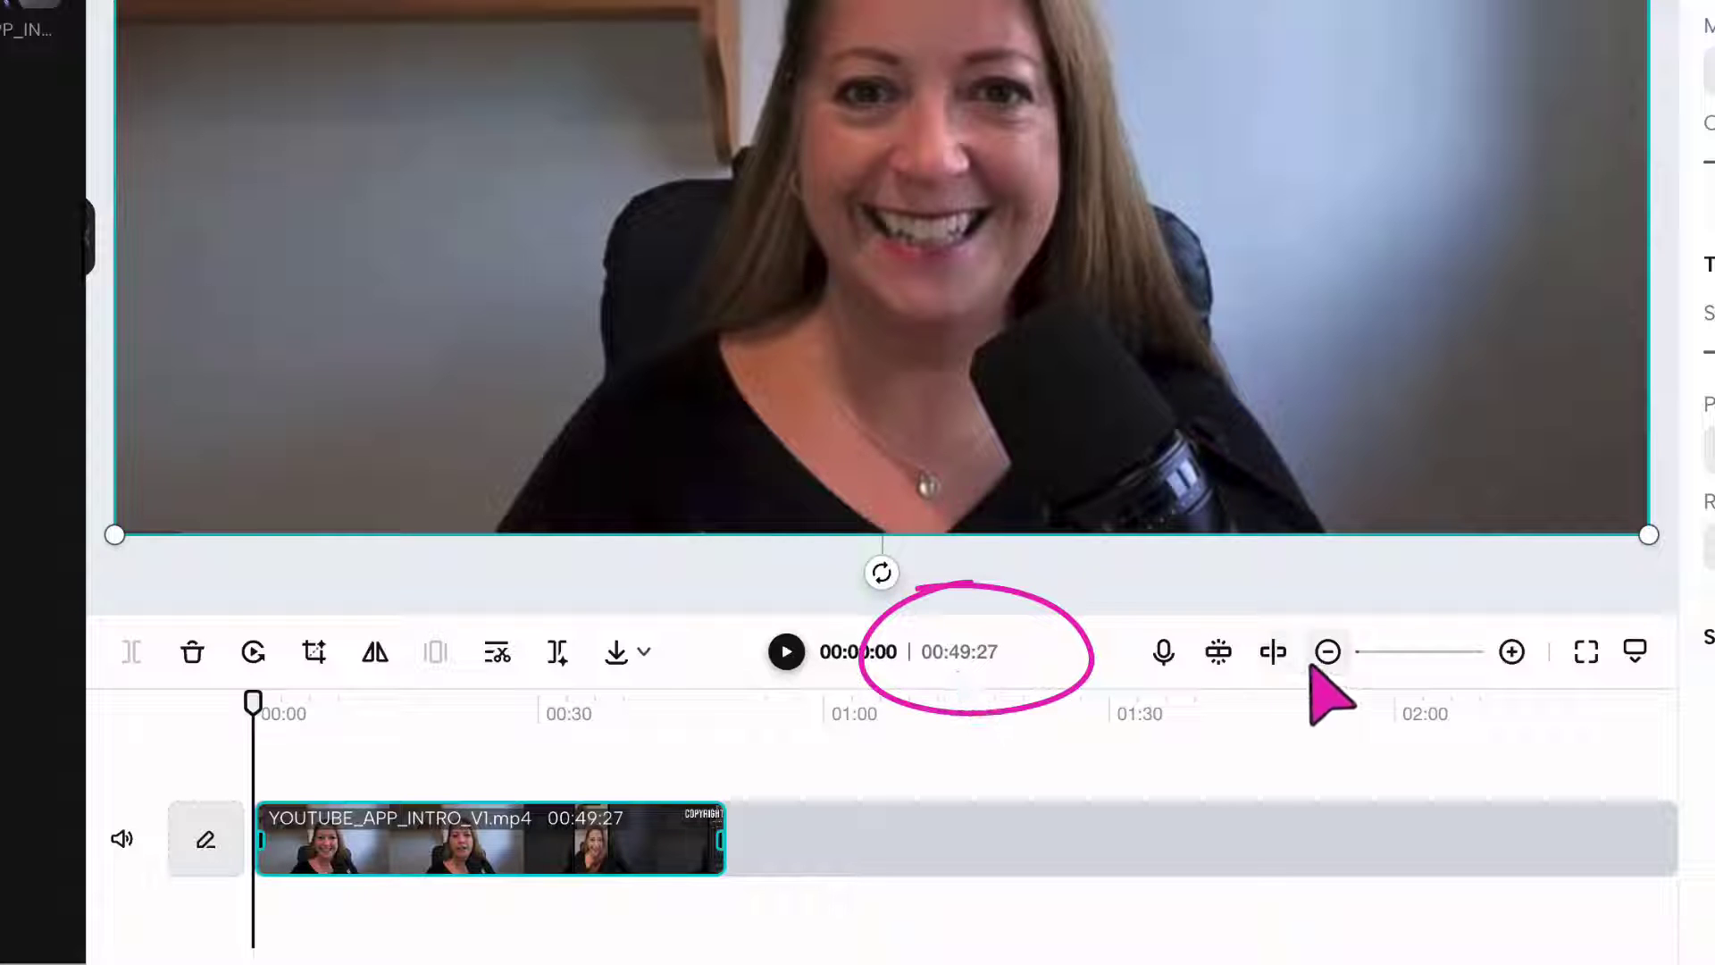
left_click(1512, 655)
left_click(1512, 653)
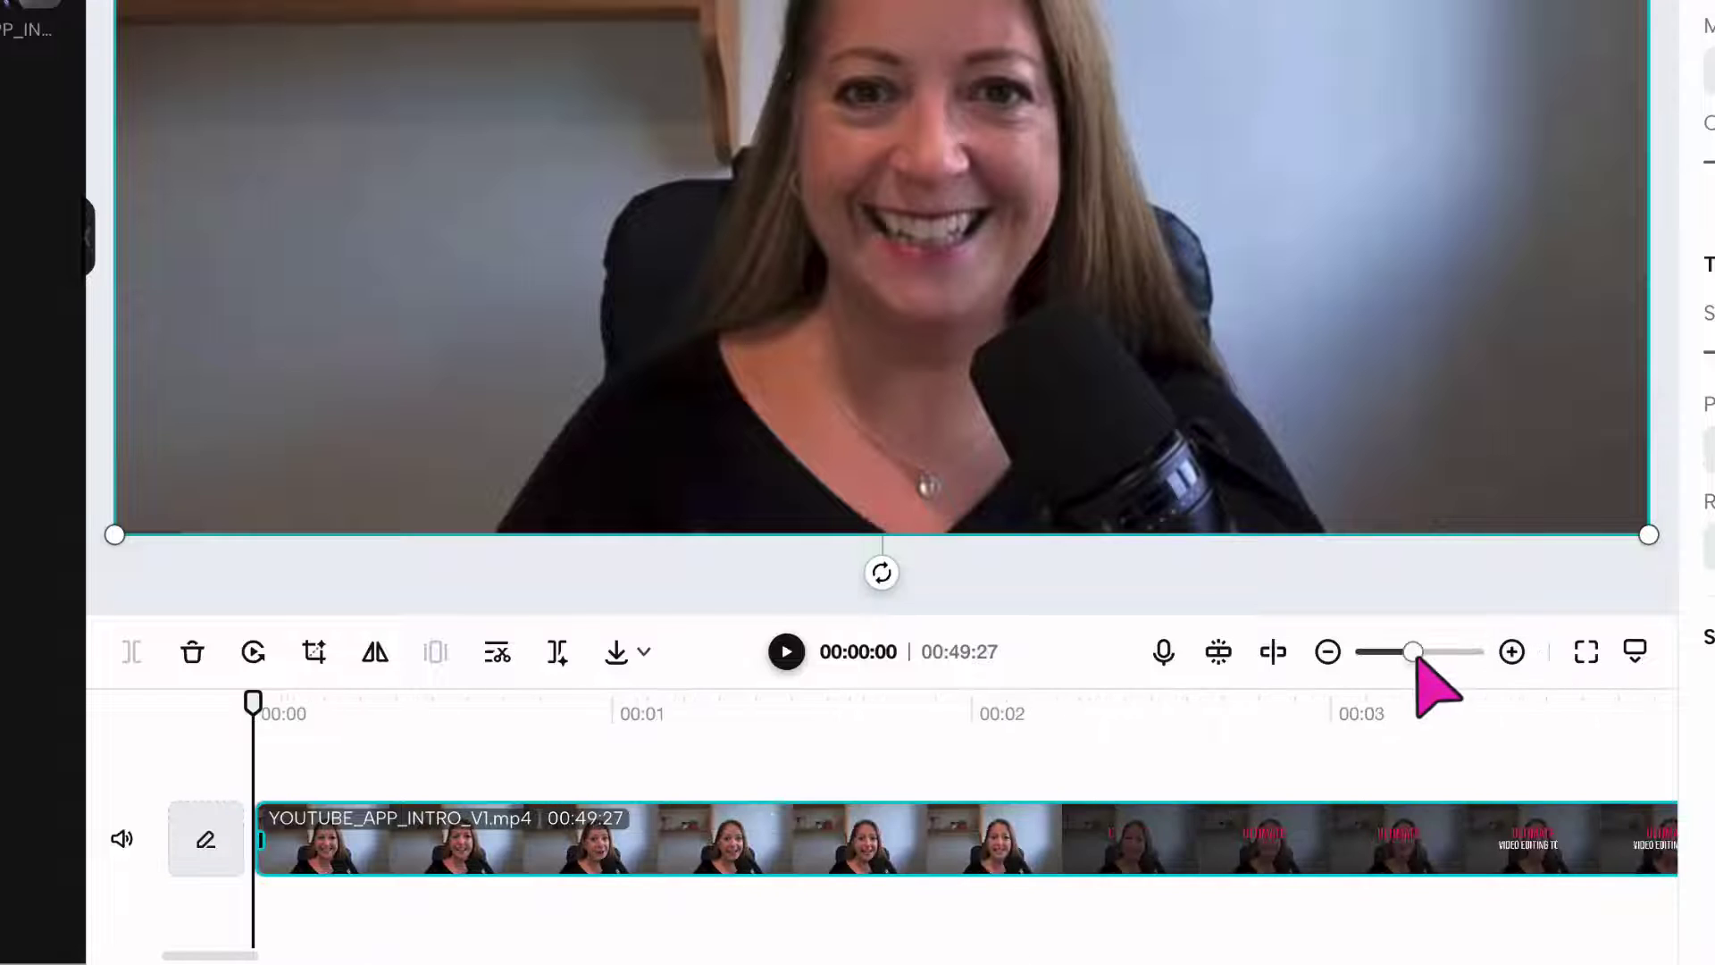
left_click_drag(1416, 653, 1435, 652)
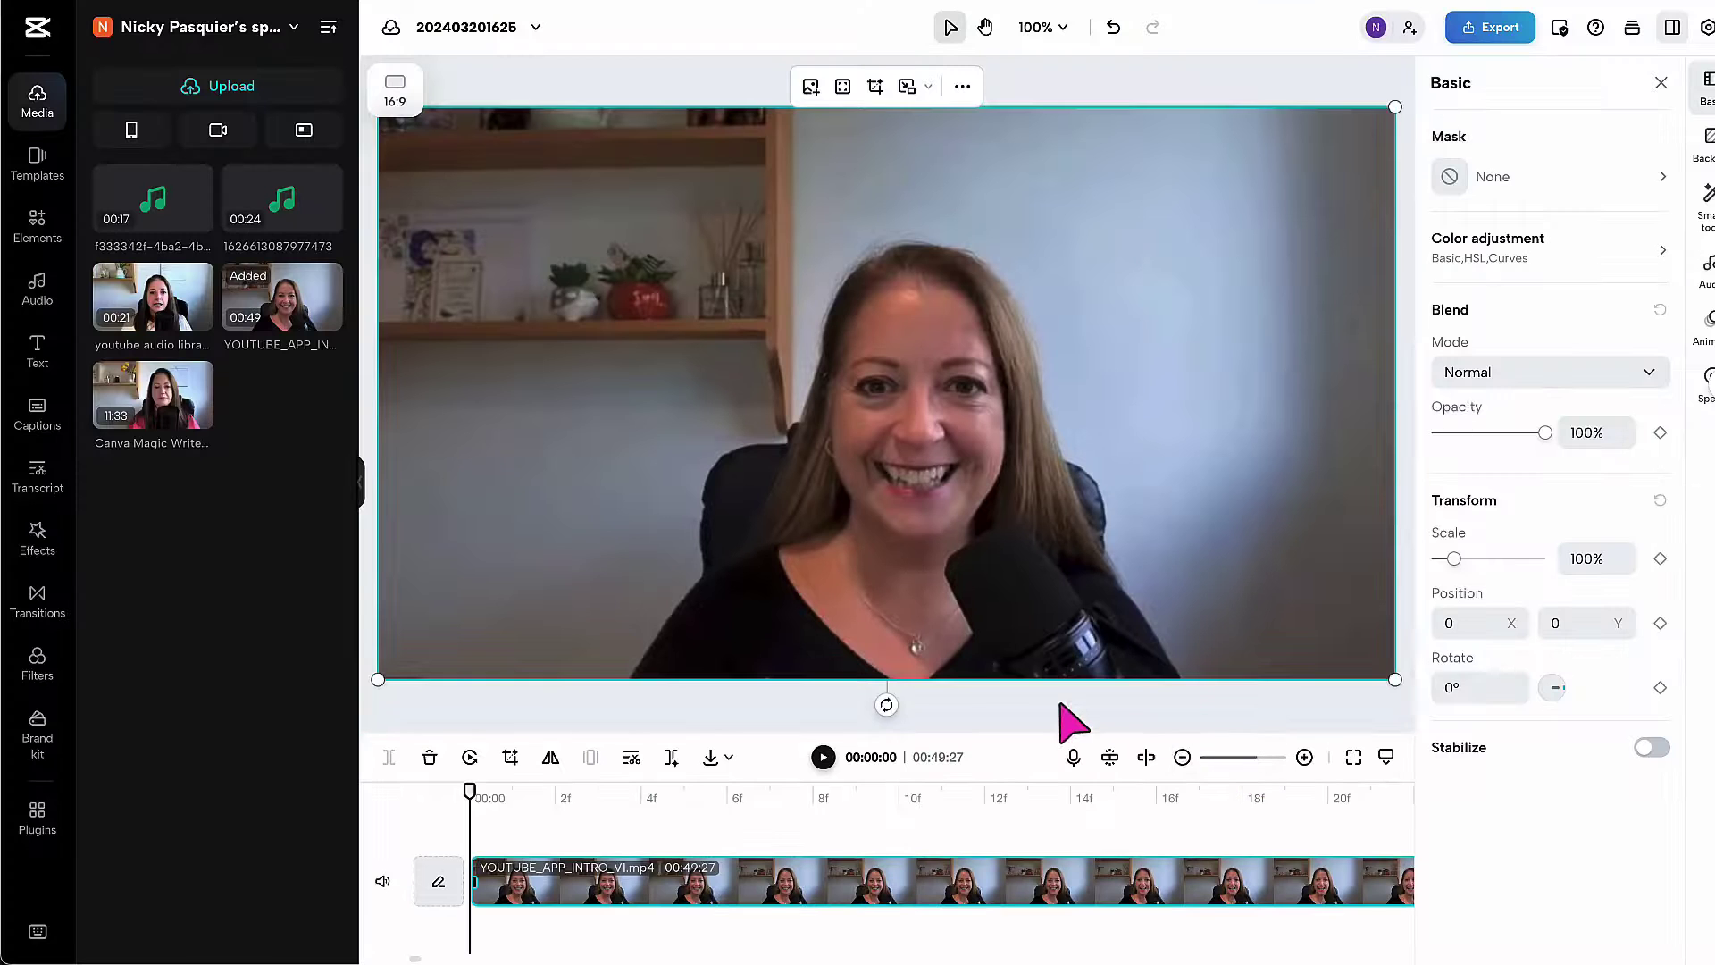
left_click(1146, 574)
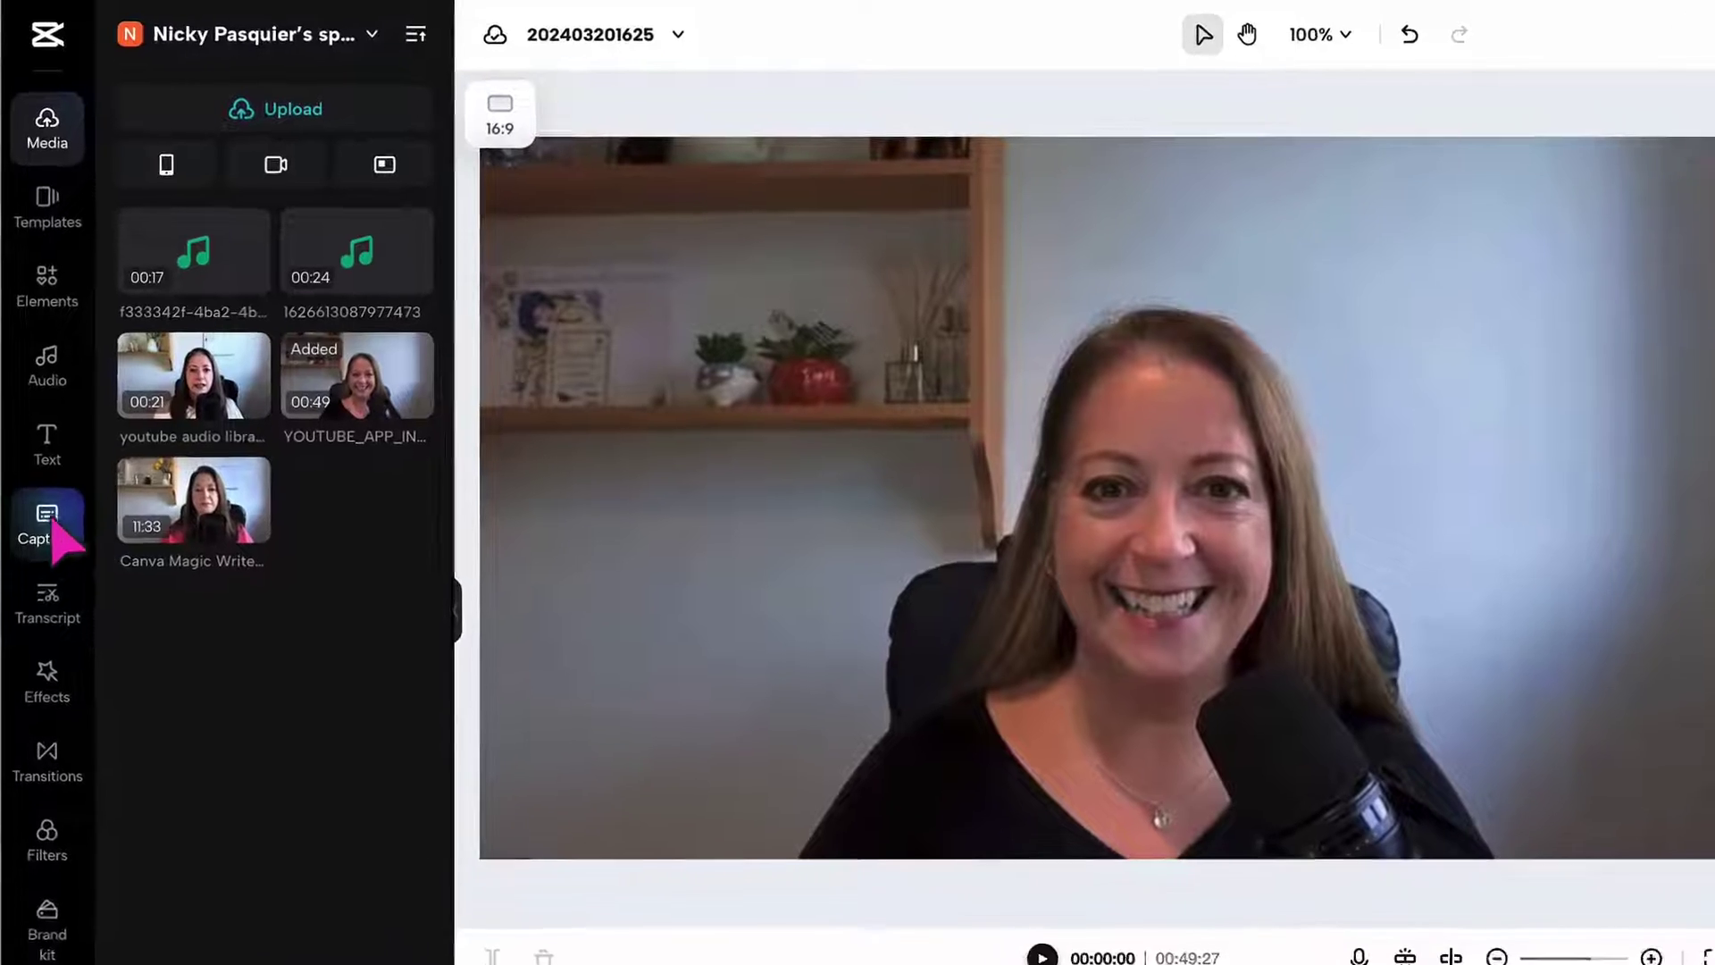
- Generate auto captions from the clip's speech in English (UK)
left_click(37, 416)
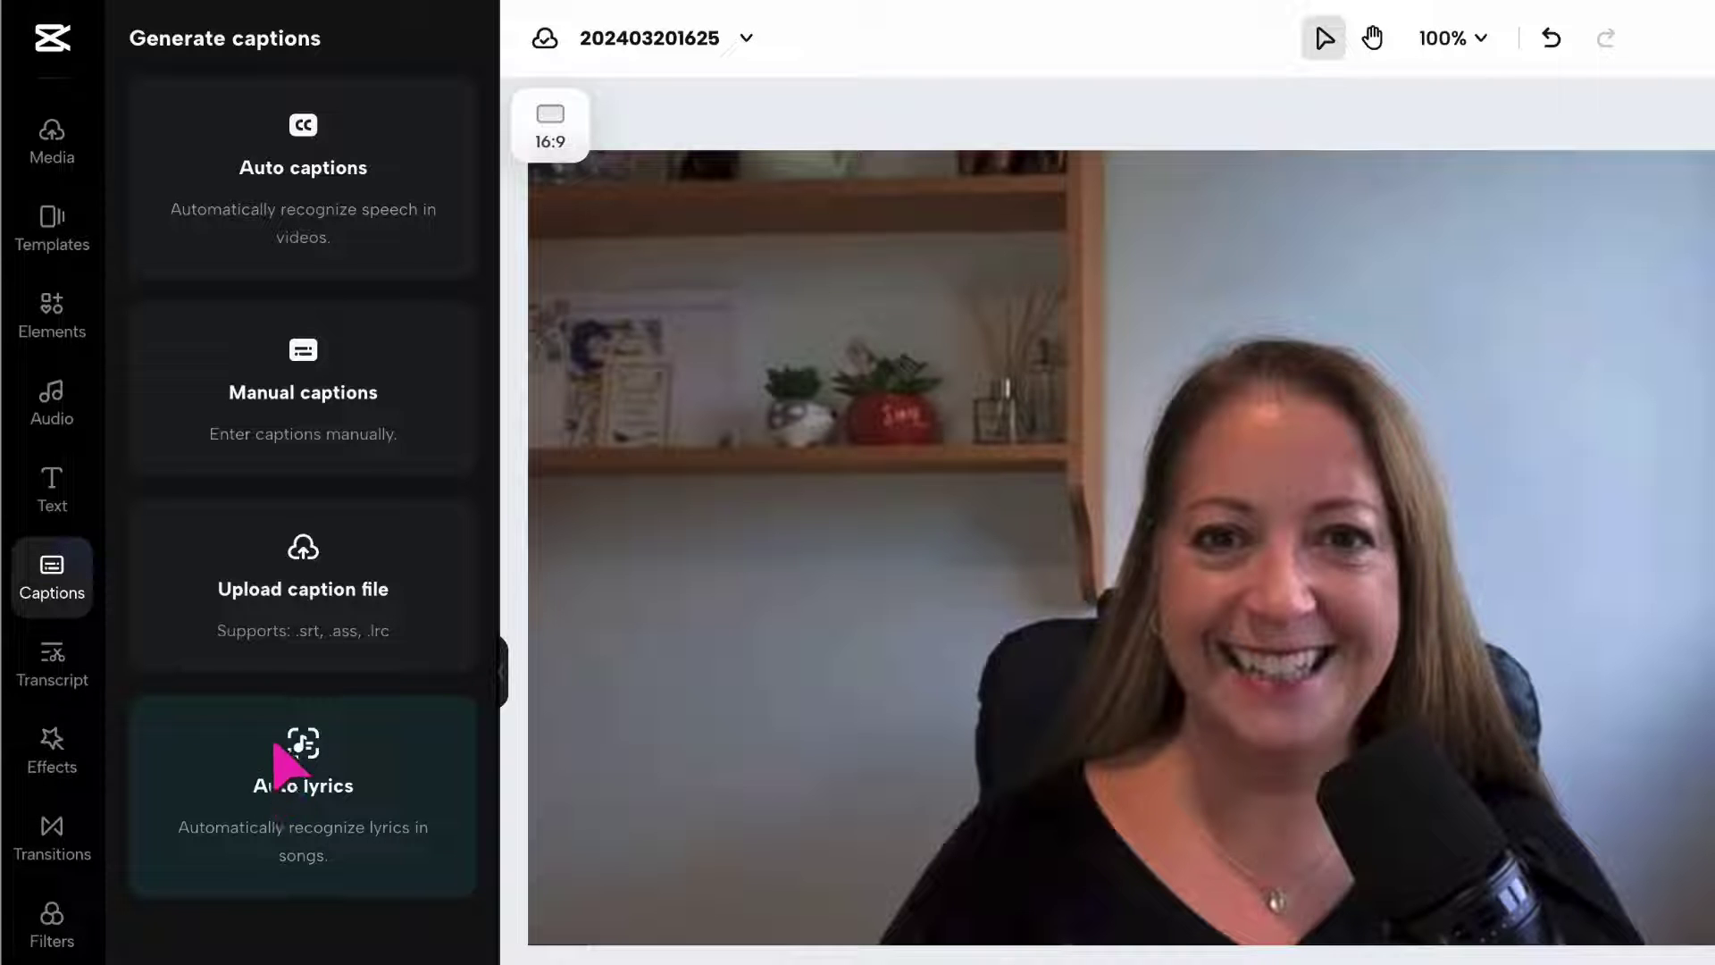
left_click(295, 221)
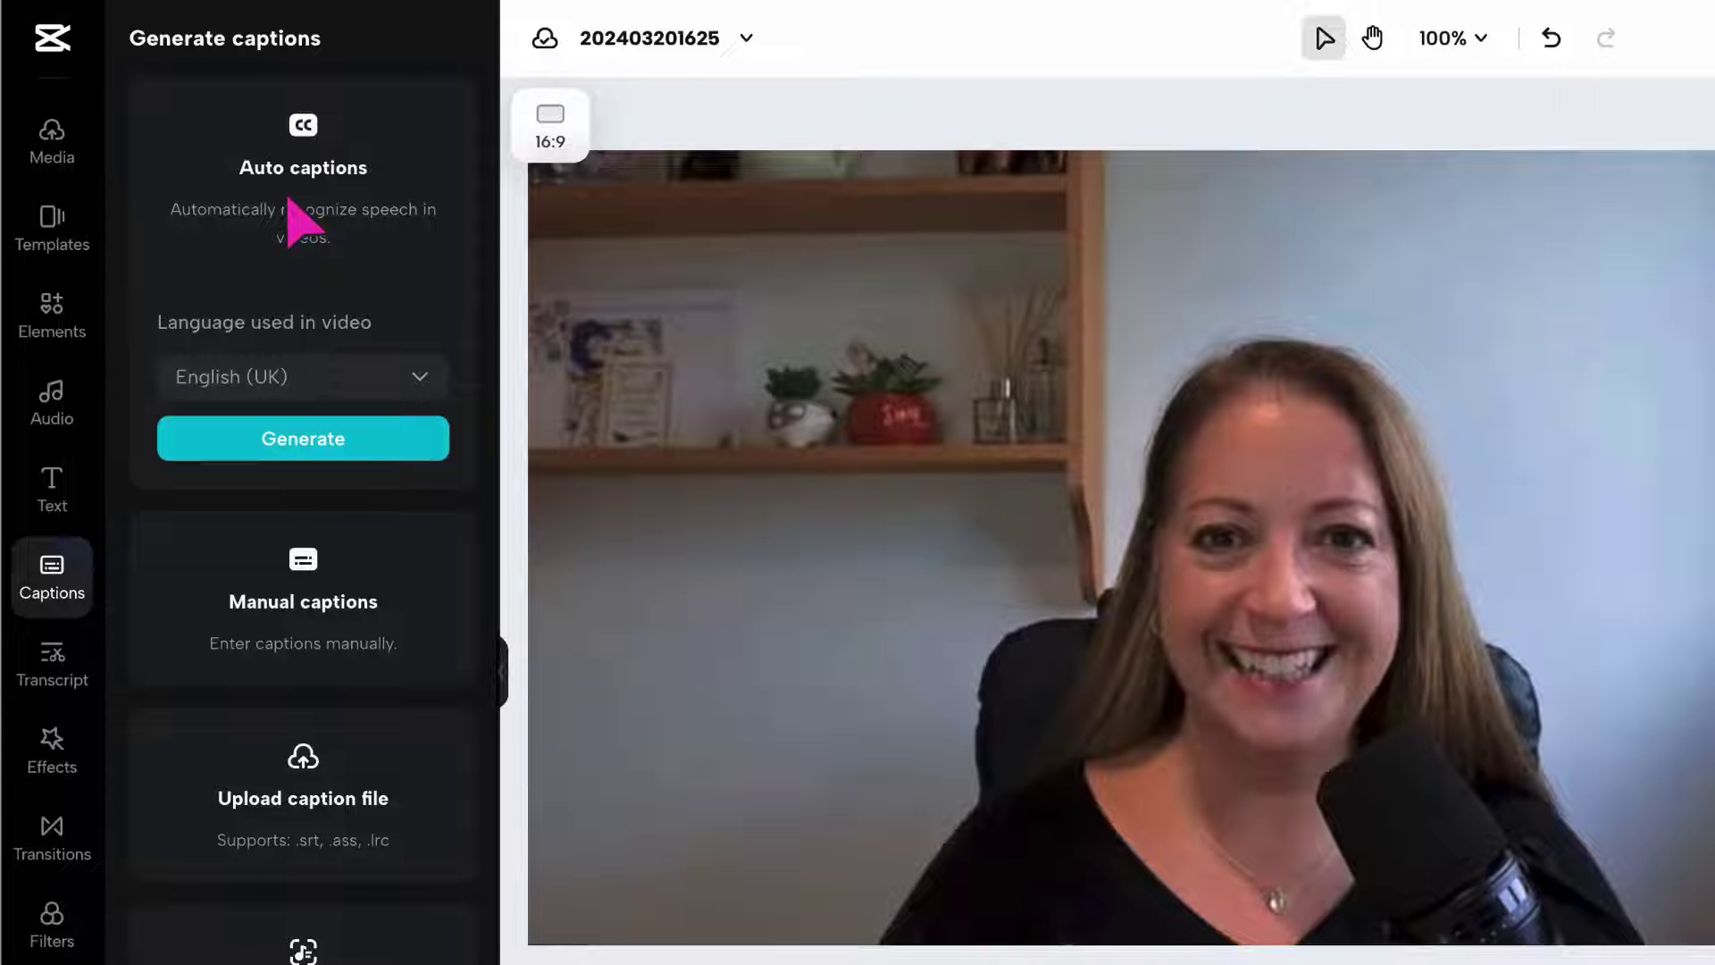
left_click(421, 378)
scroll(335, 630, "down", 8)
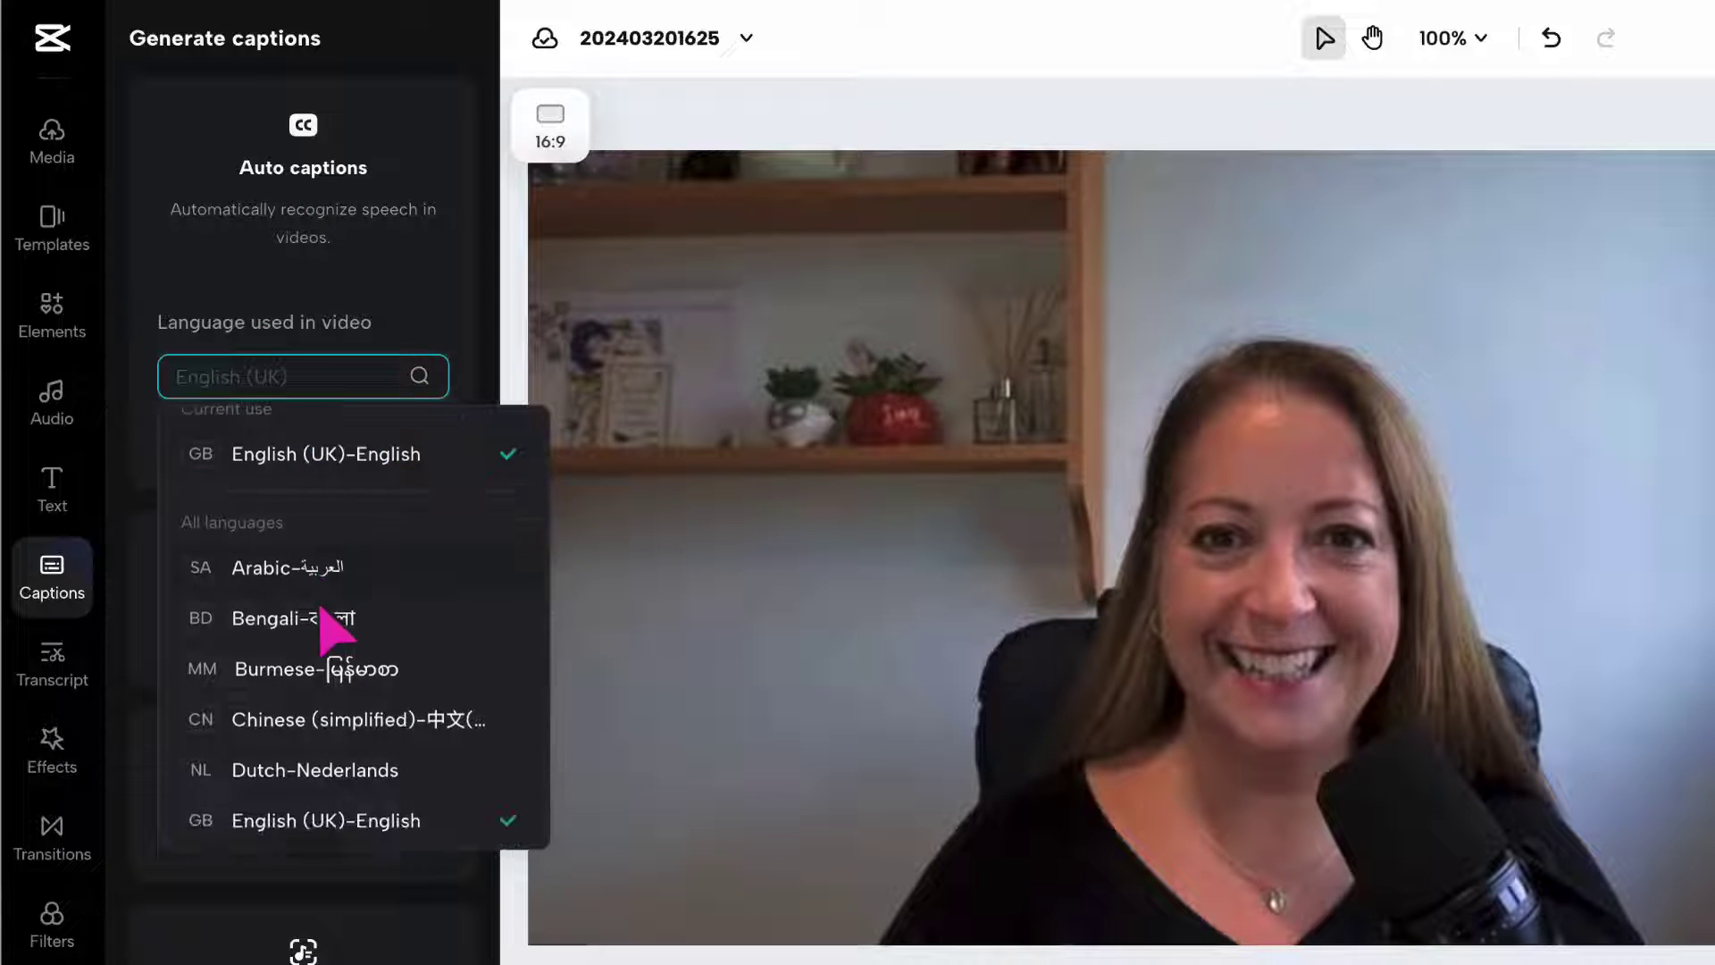
scroll(335, 630, "down", 3)
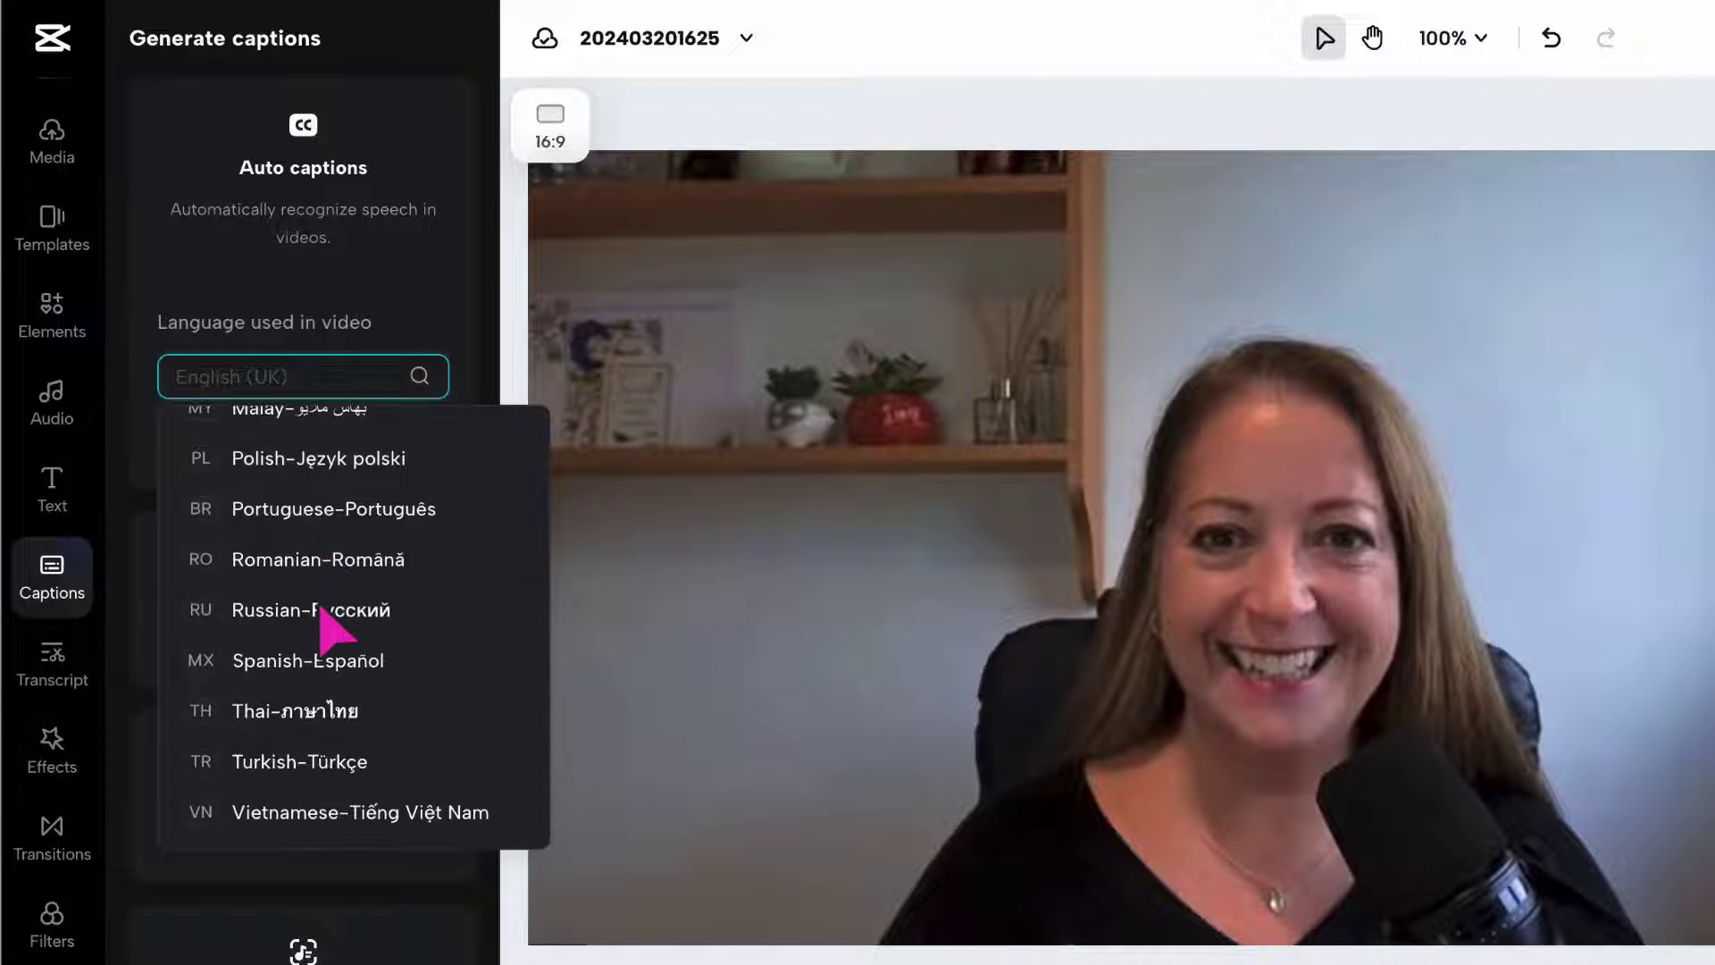
scroll(320, 607, "up", 10)
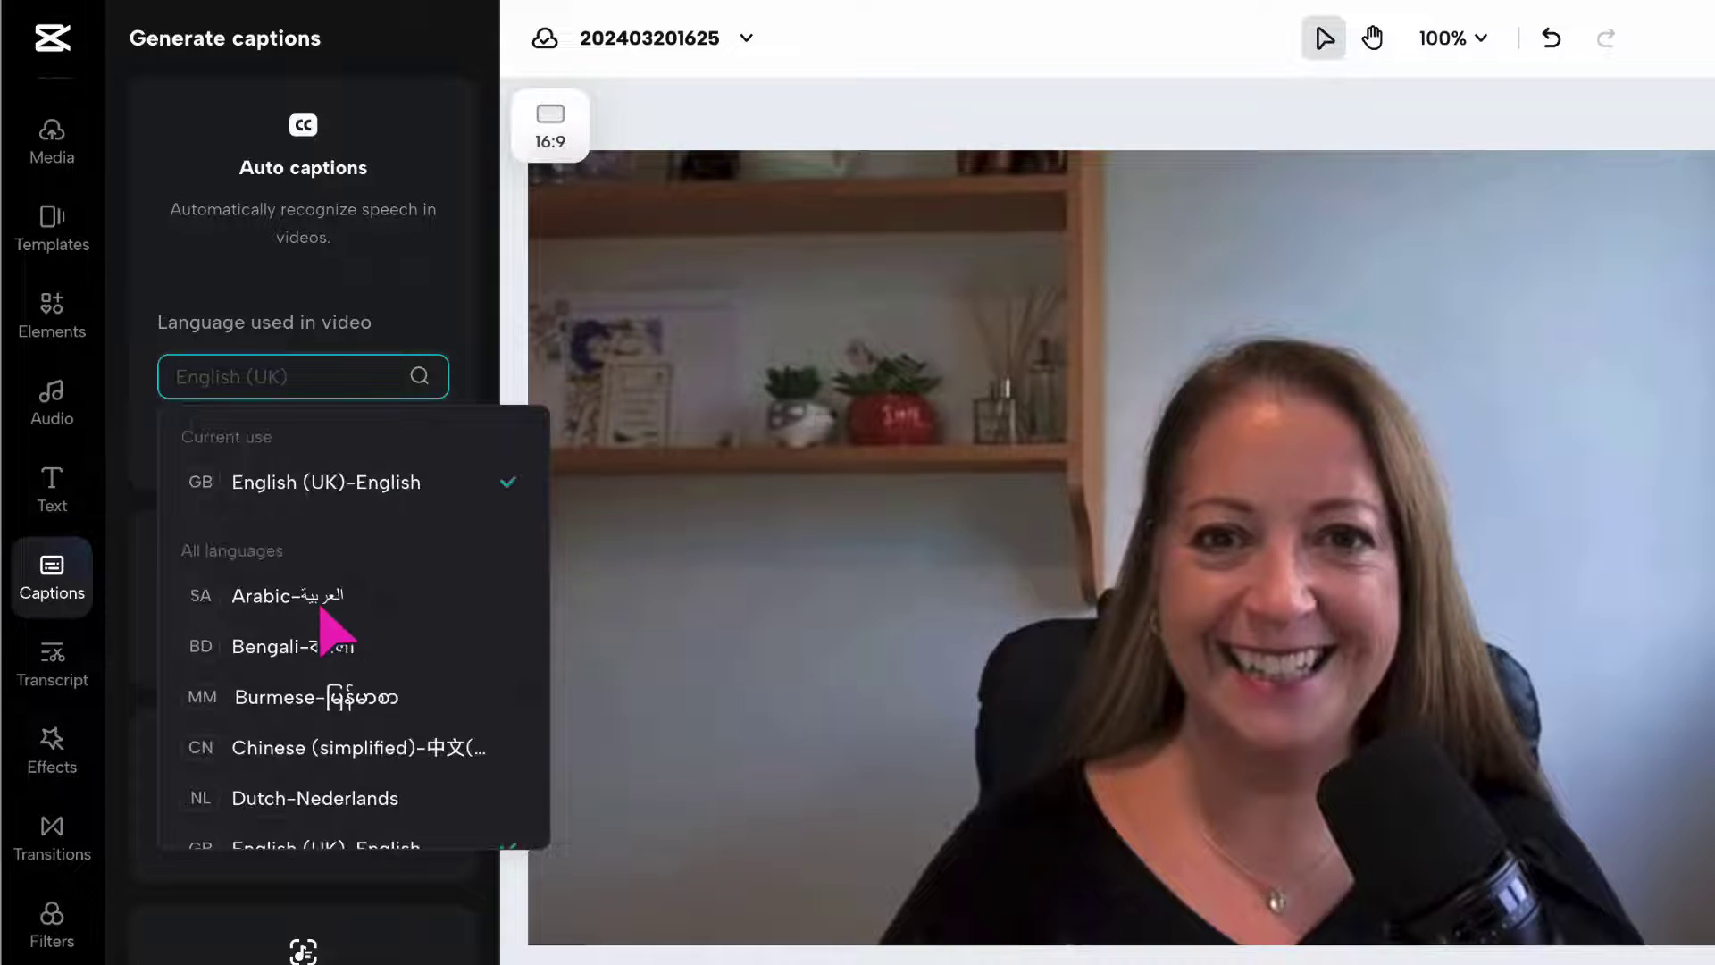
left_click(282, 489)
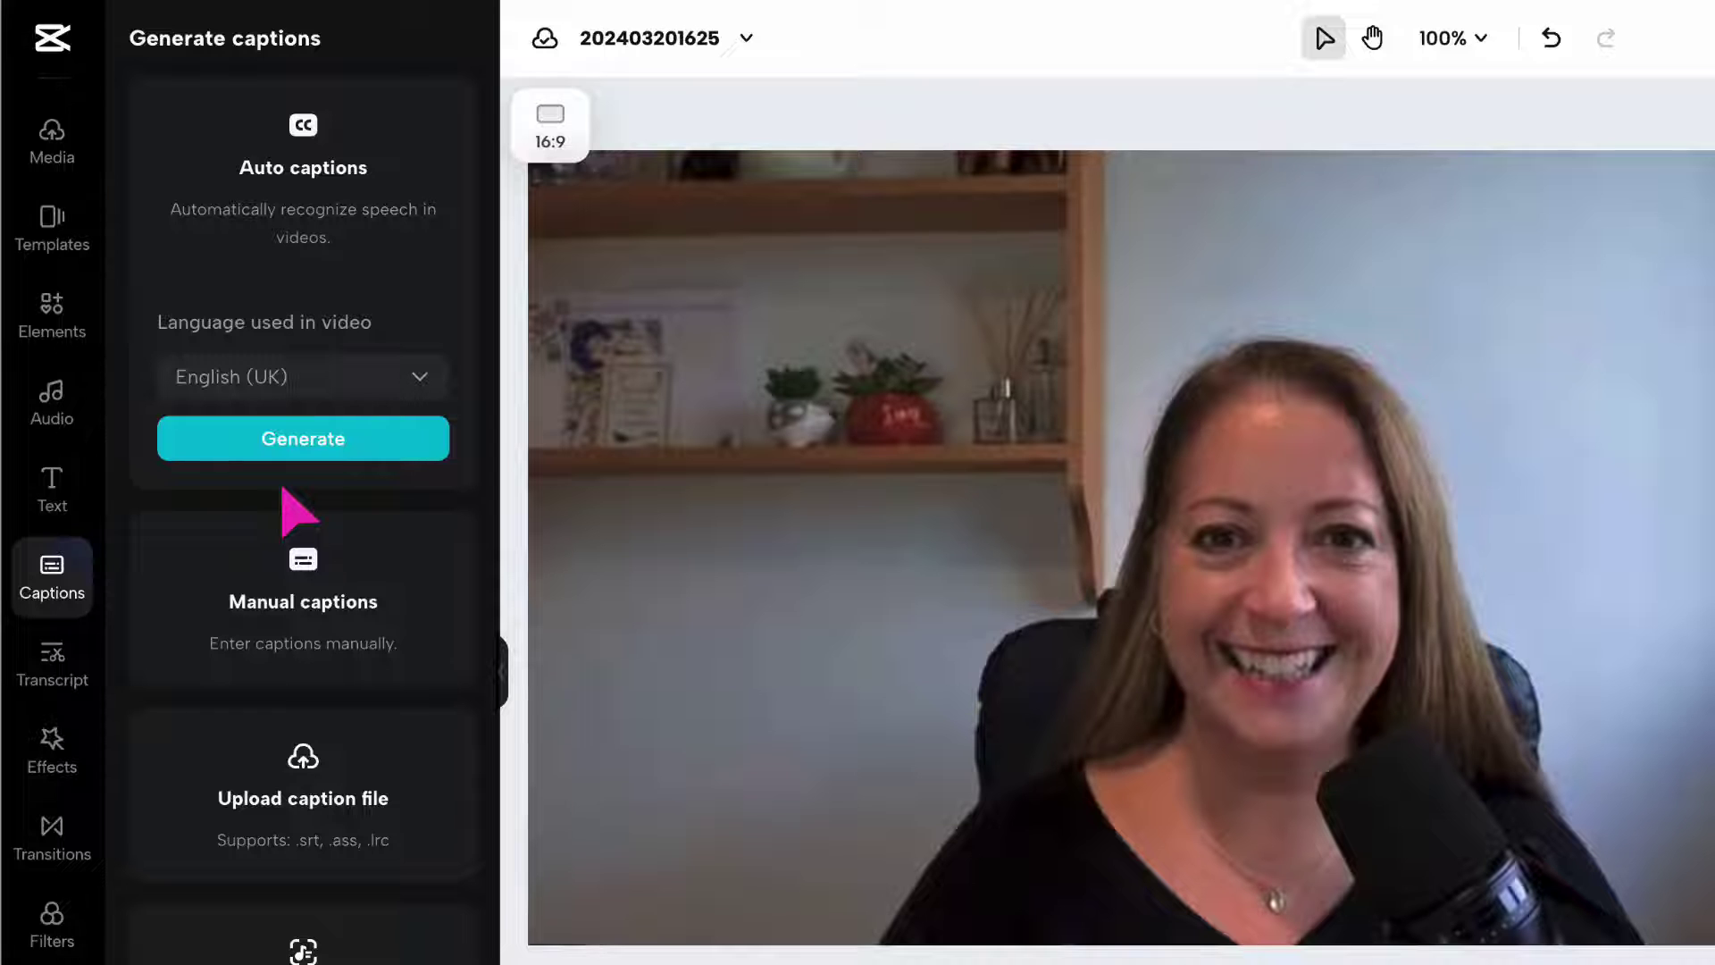
left_click(325, 446)
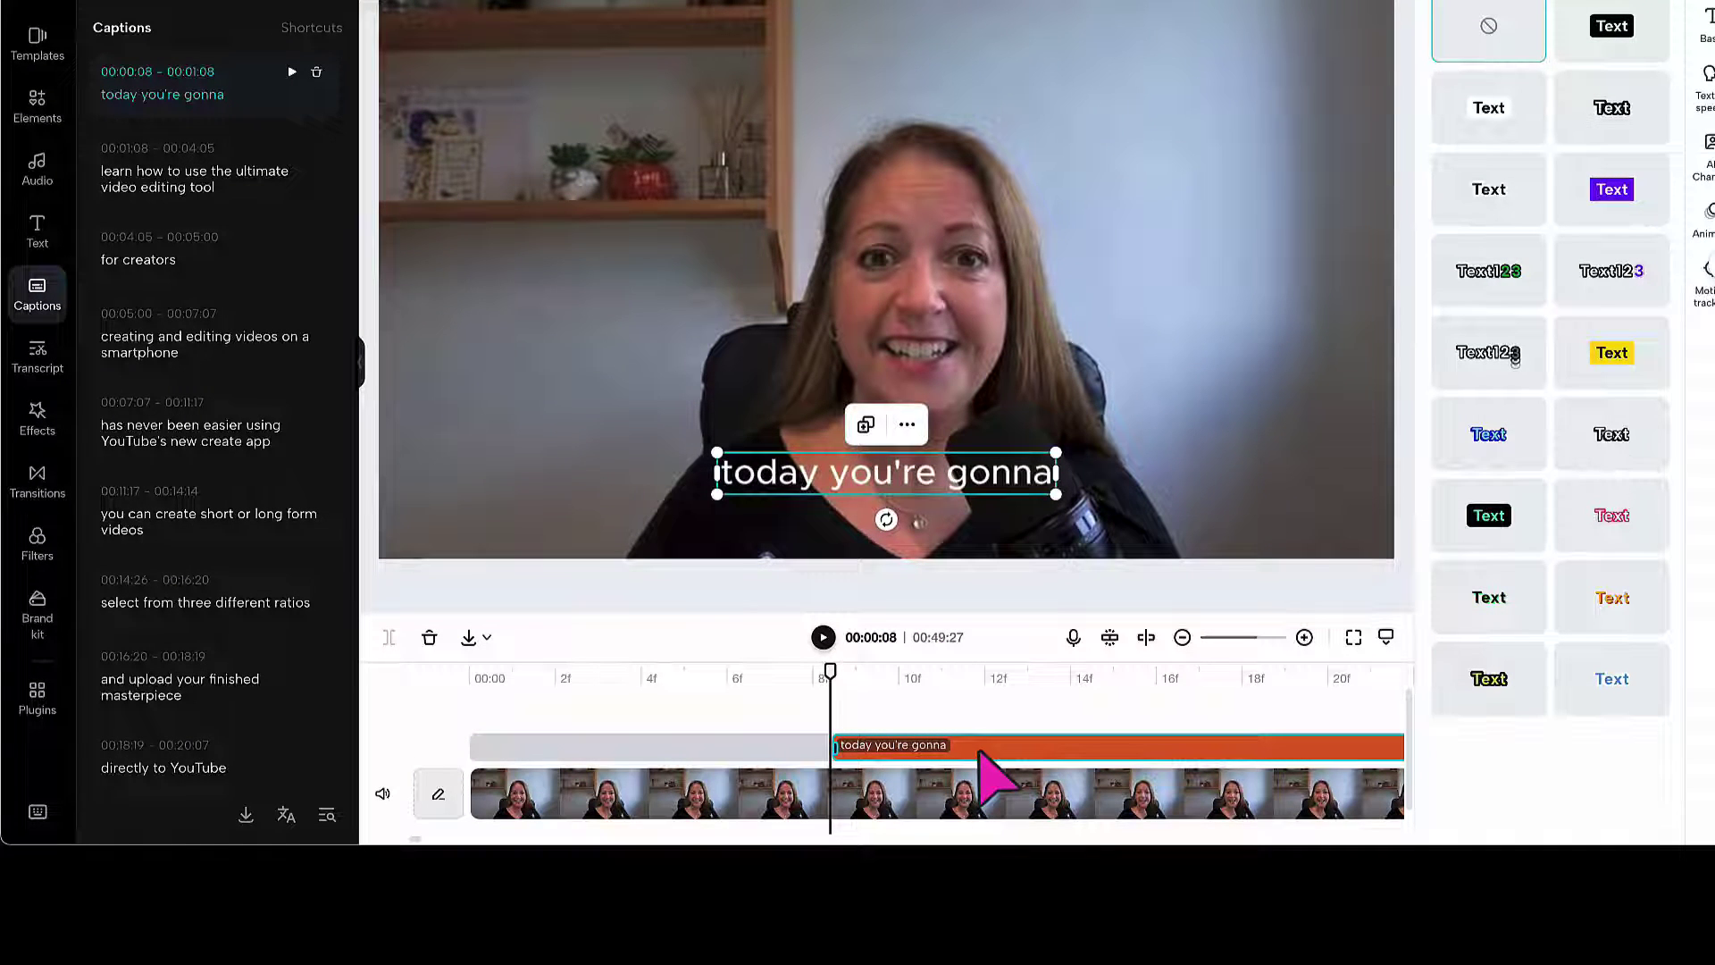
- Review the generated caption list and caption track, starting with "today you're gonna"
scroll(996, 777, "right", 10)
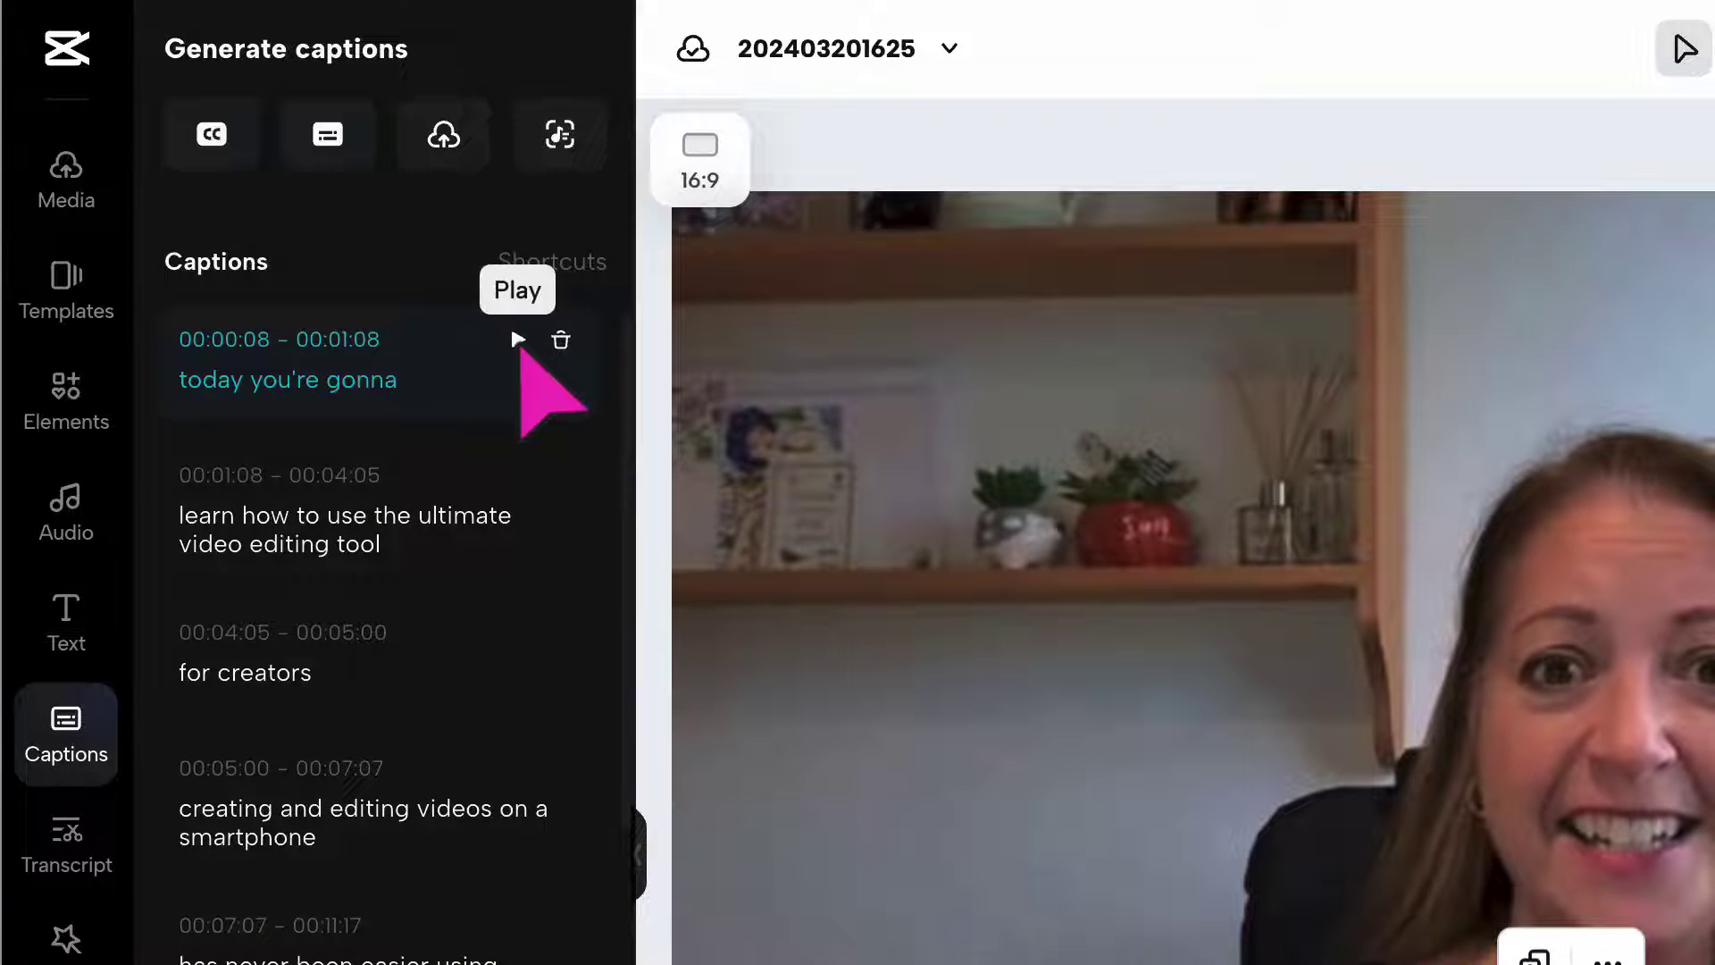
- Capitalise 'Today' and 'Creating' and add a full stop after 'for creators'
left_click(518, 341)
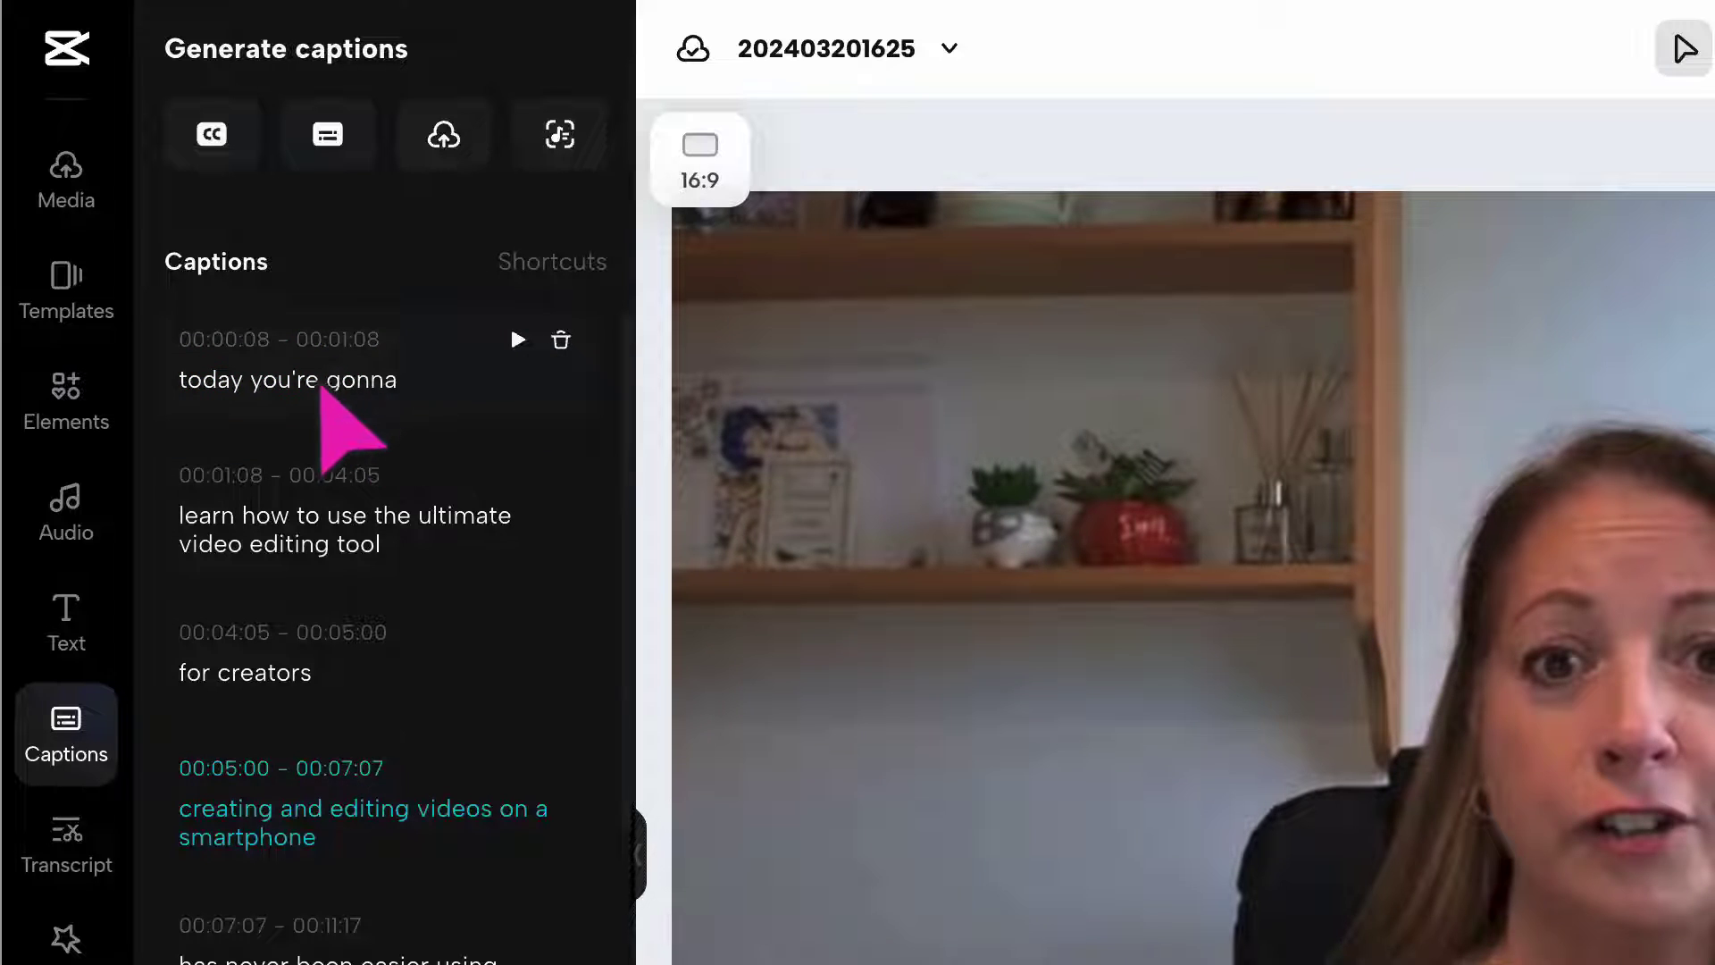
left_click(320, 382)
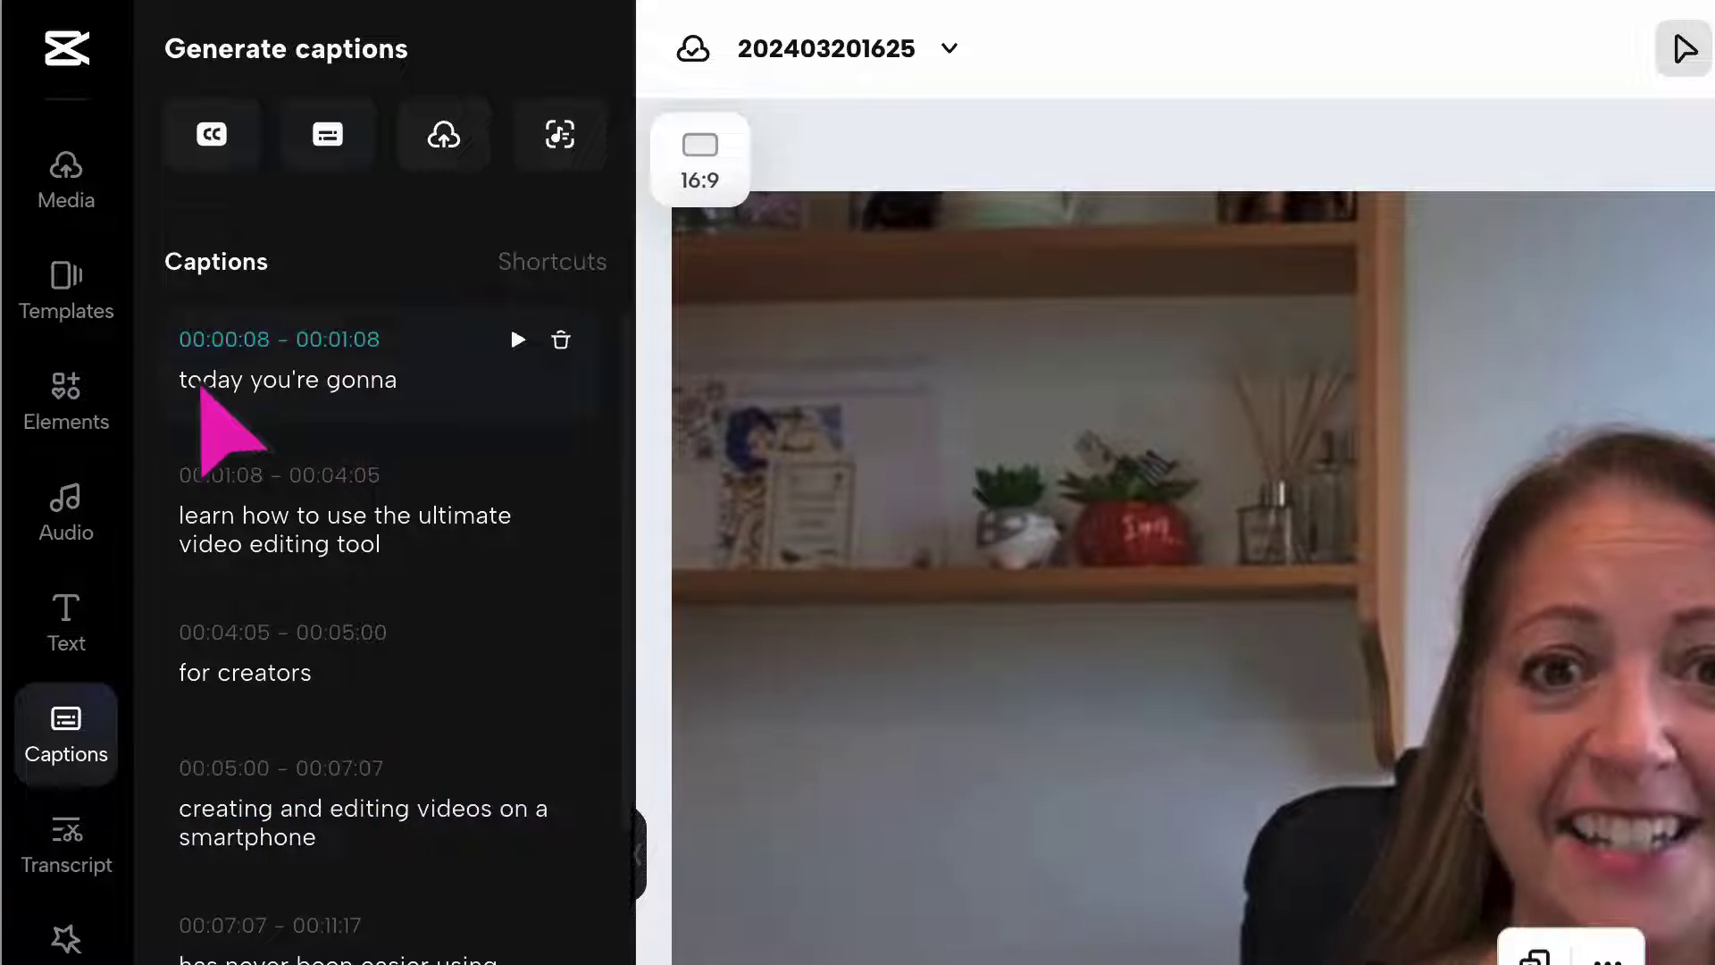
left_click(189, 380)
key("BackSpace")
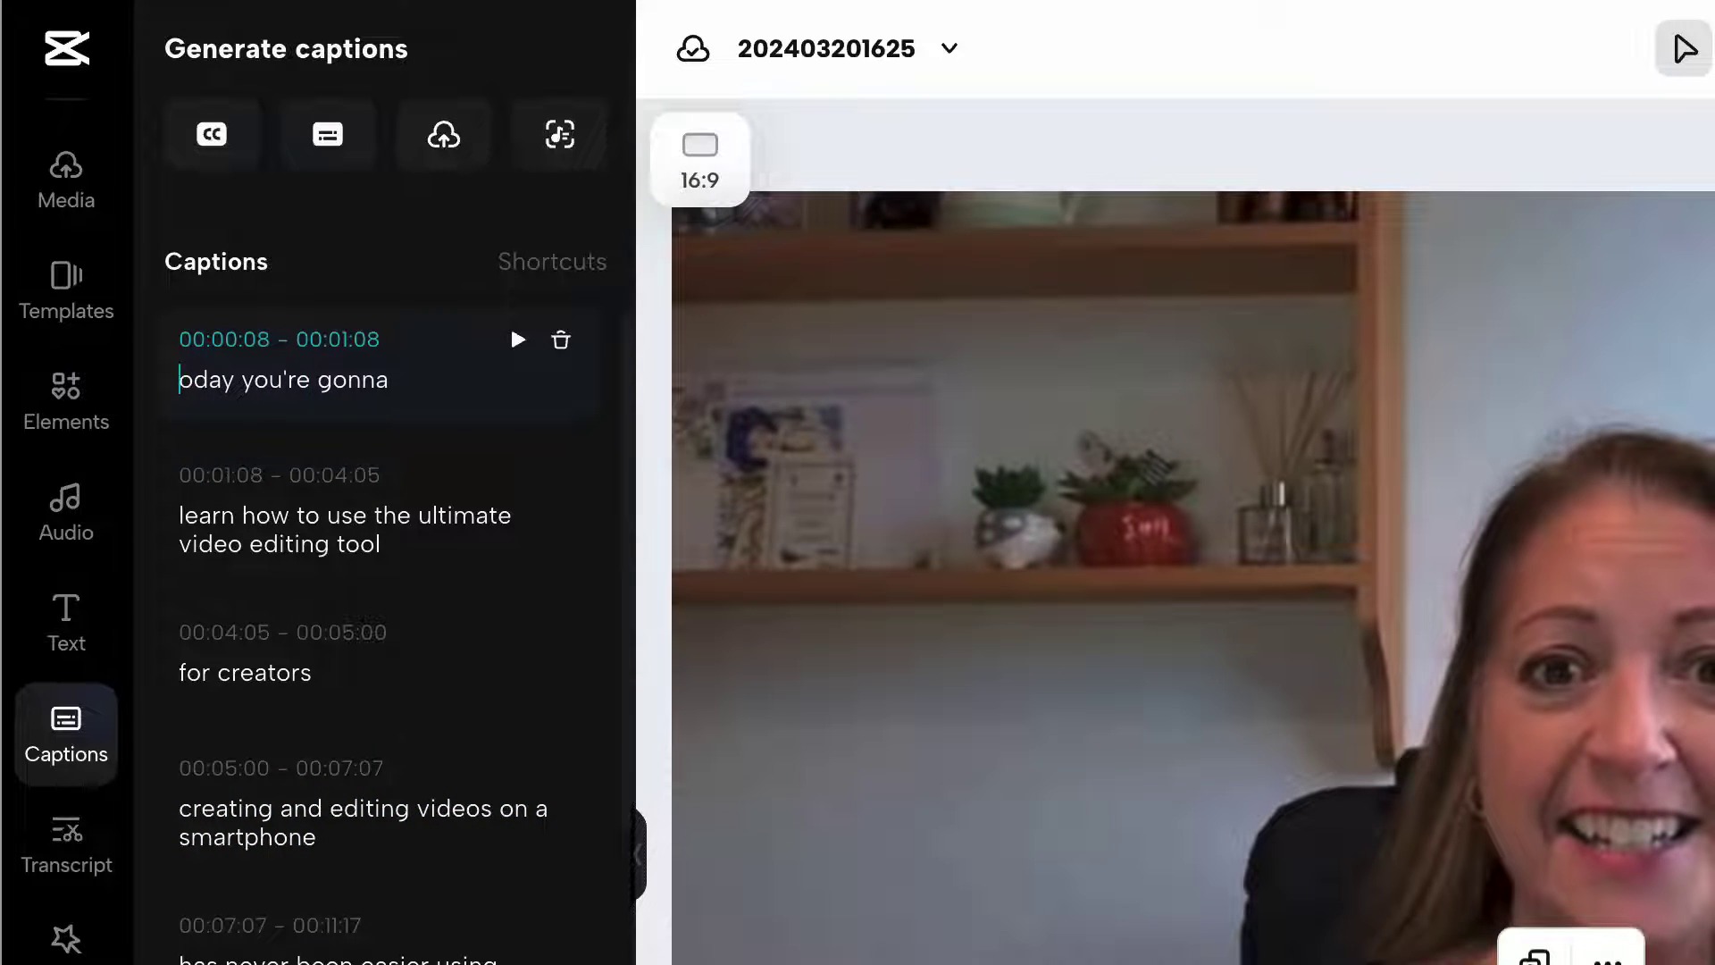
type("T")
left_click(354, 672)
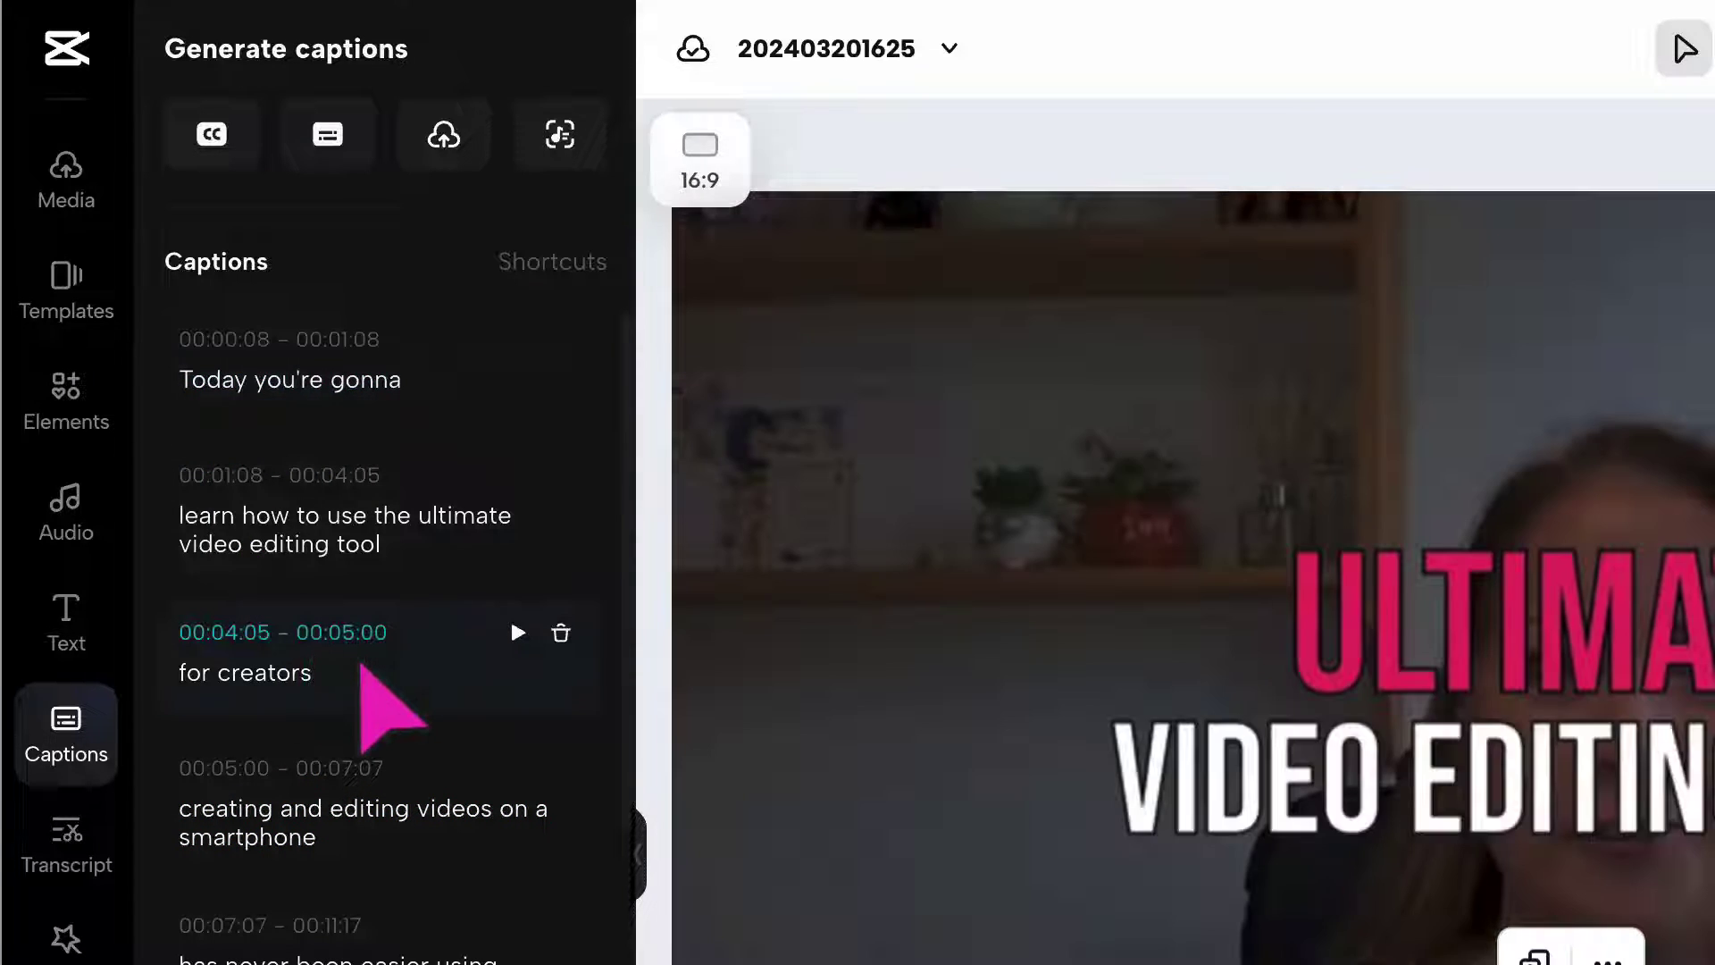
type(".")
left_click(190, 809)
key("BackSpace")
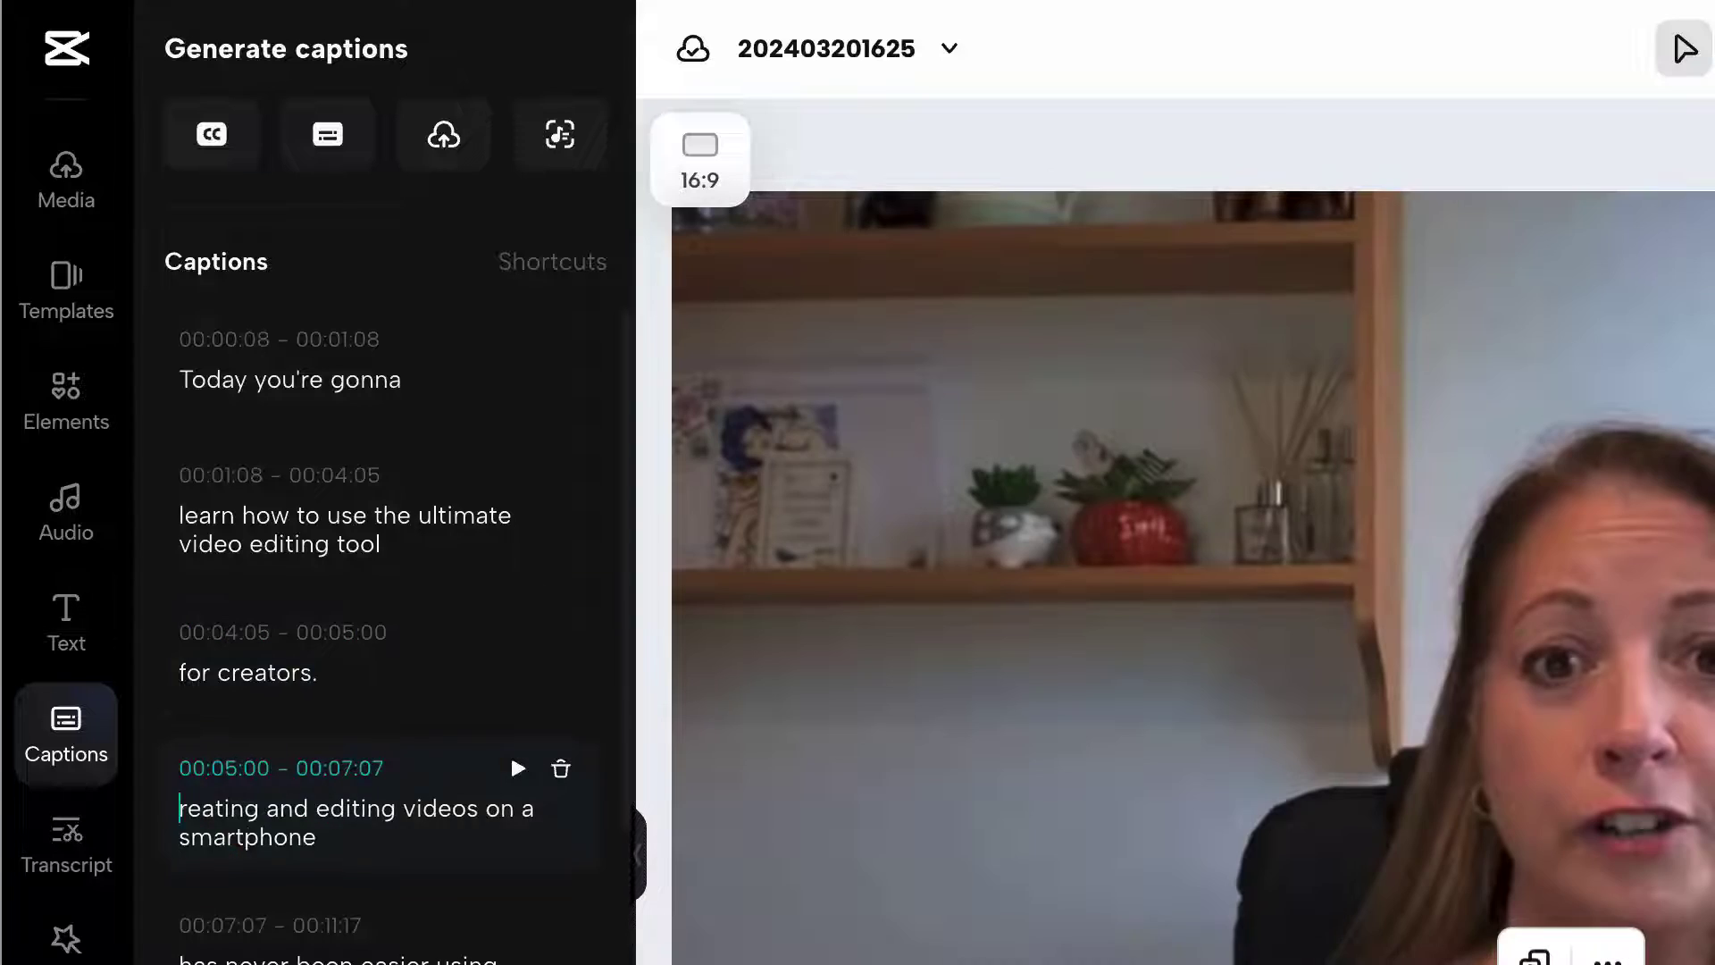
type("C")
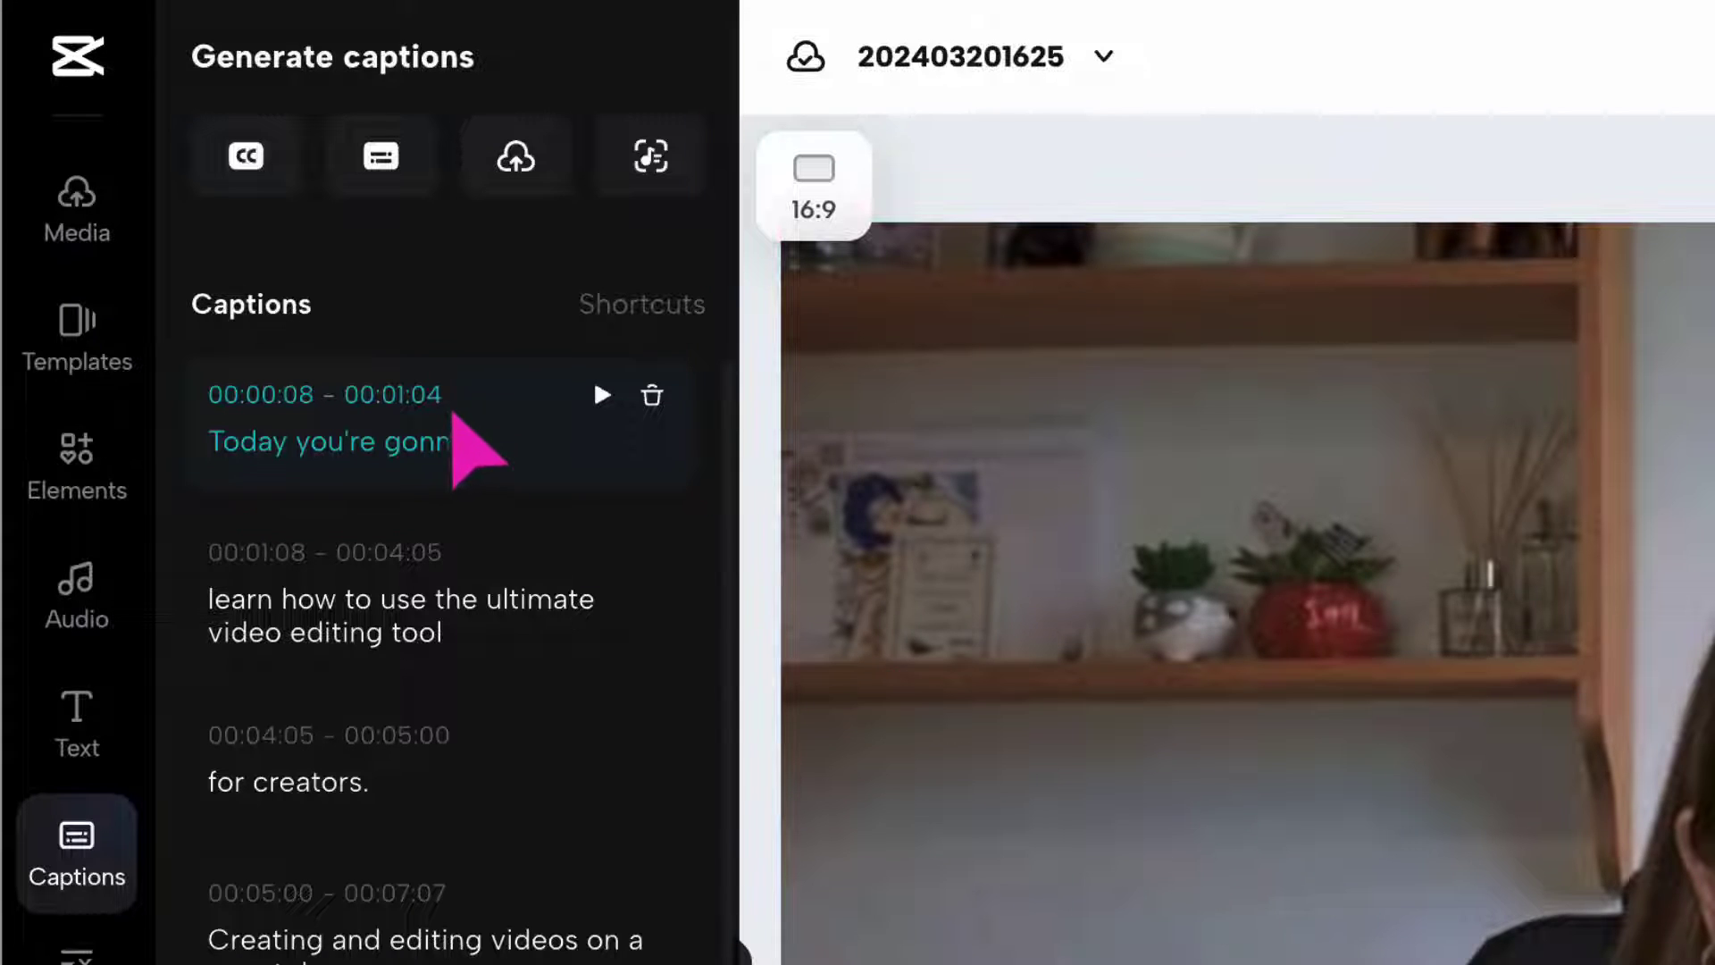
- Change the first caption's end time to 00:01:08
left_click(444, 391)
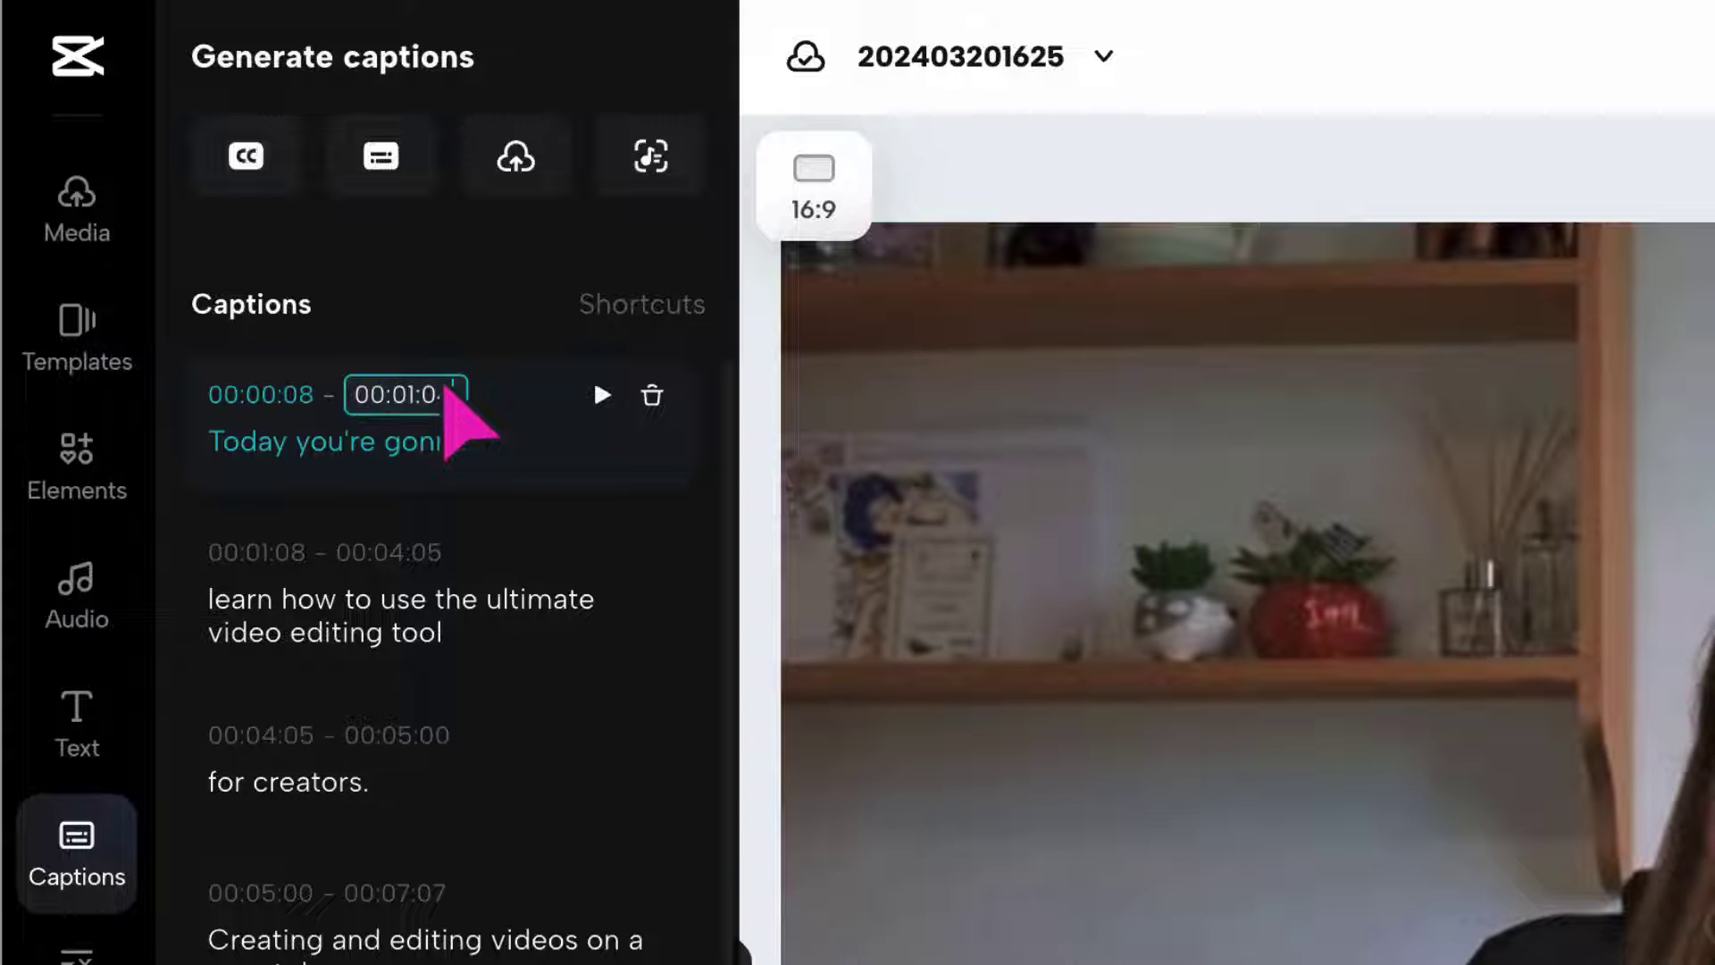
key("BackSpace")
type("8")
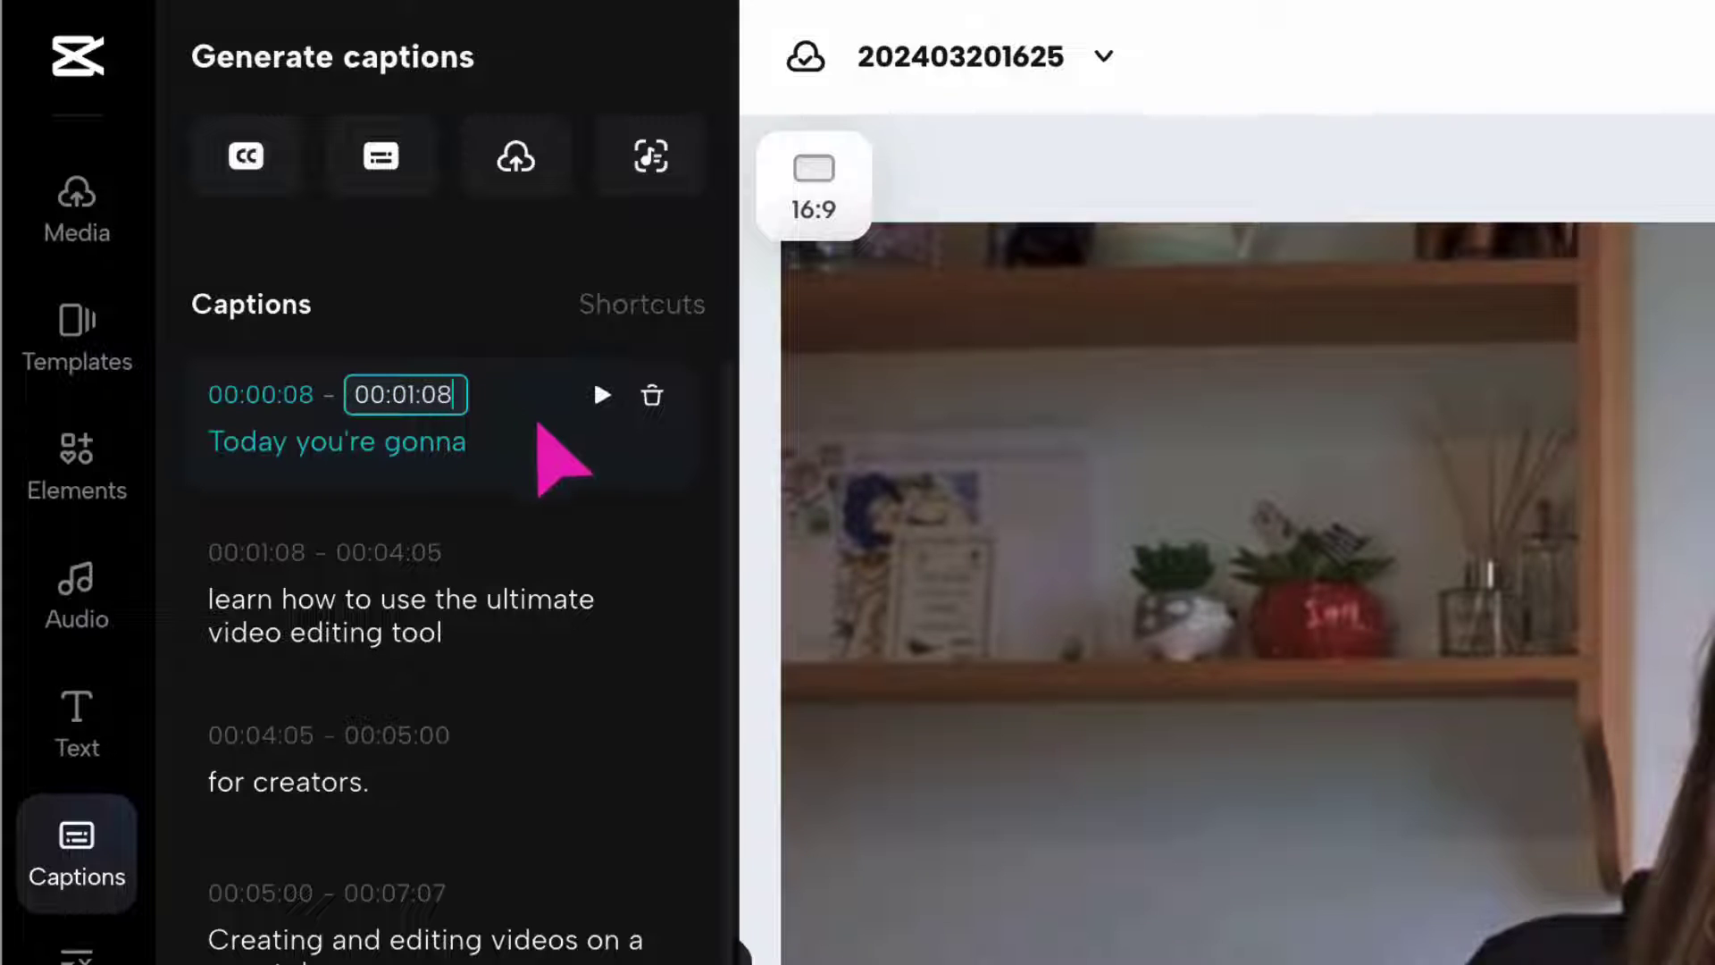
left_click(539, 429)
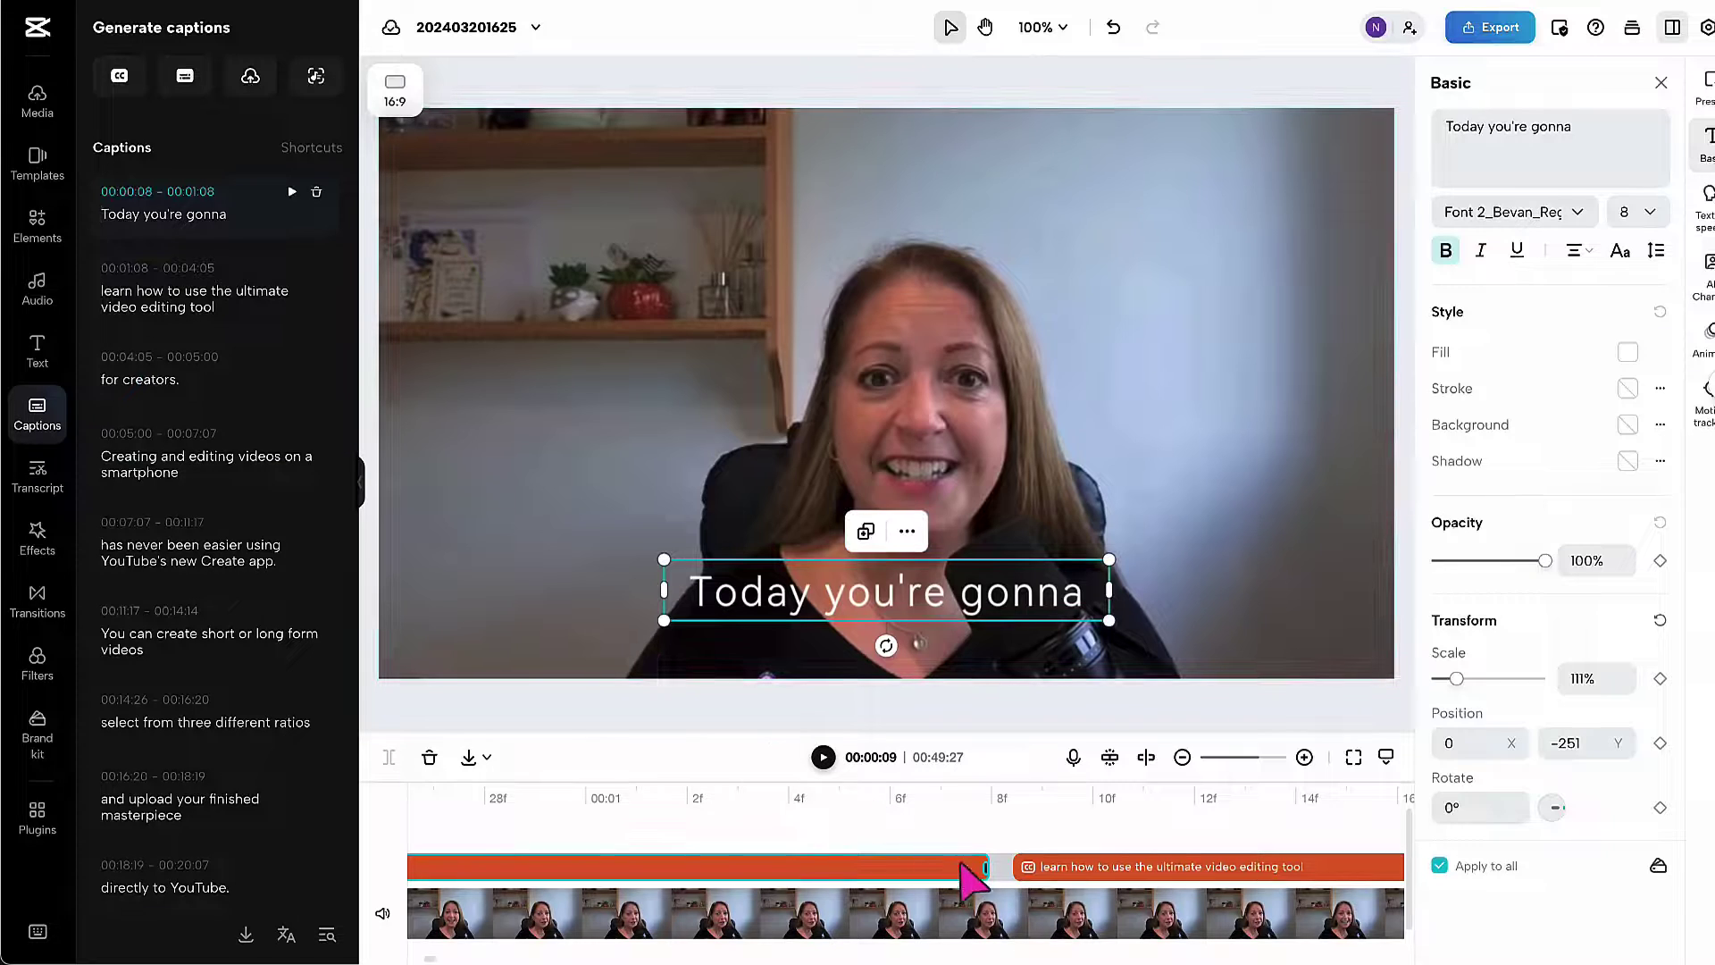
- Shorten the first caption, 'Today you're going', on the timeline so it ends sooner
left_click_drag(987, 880, 955, 859)
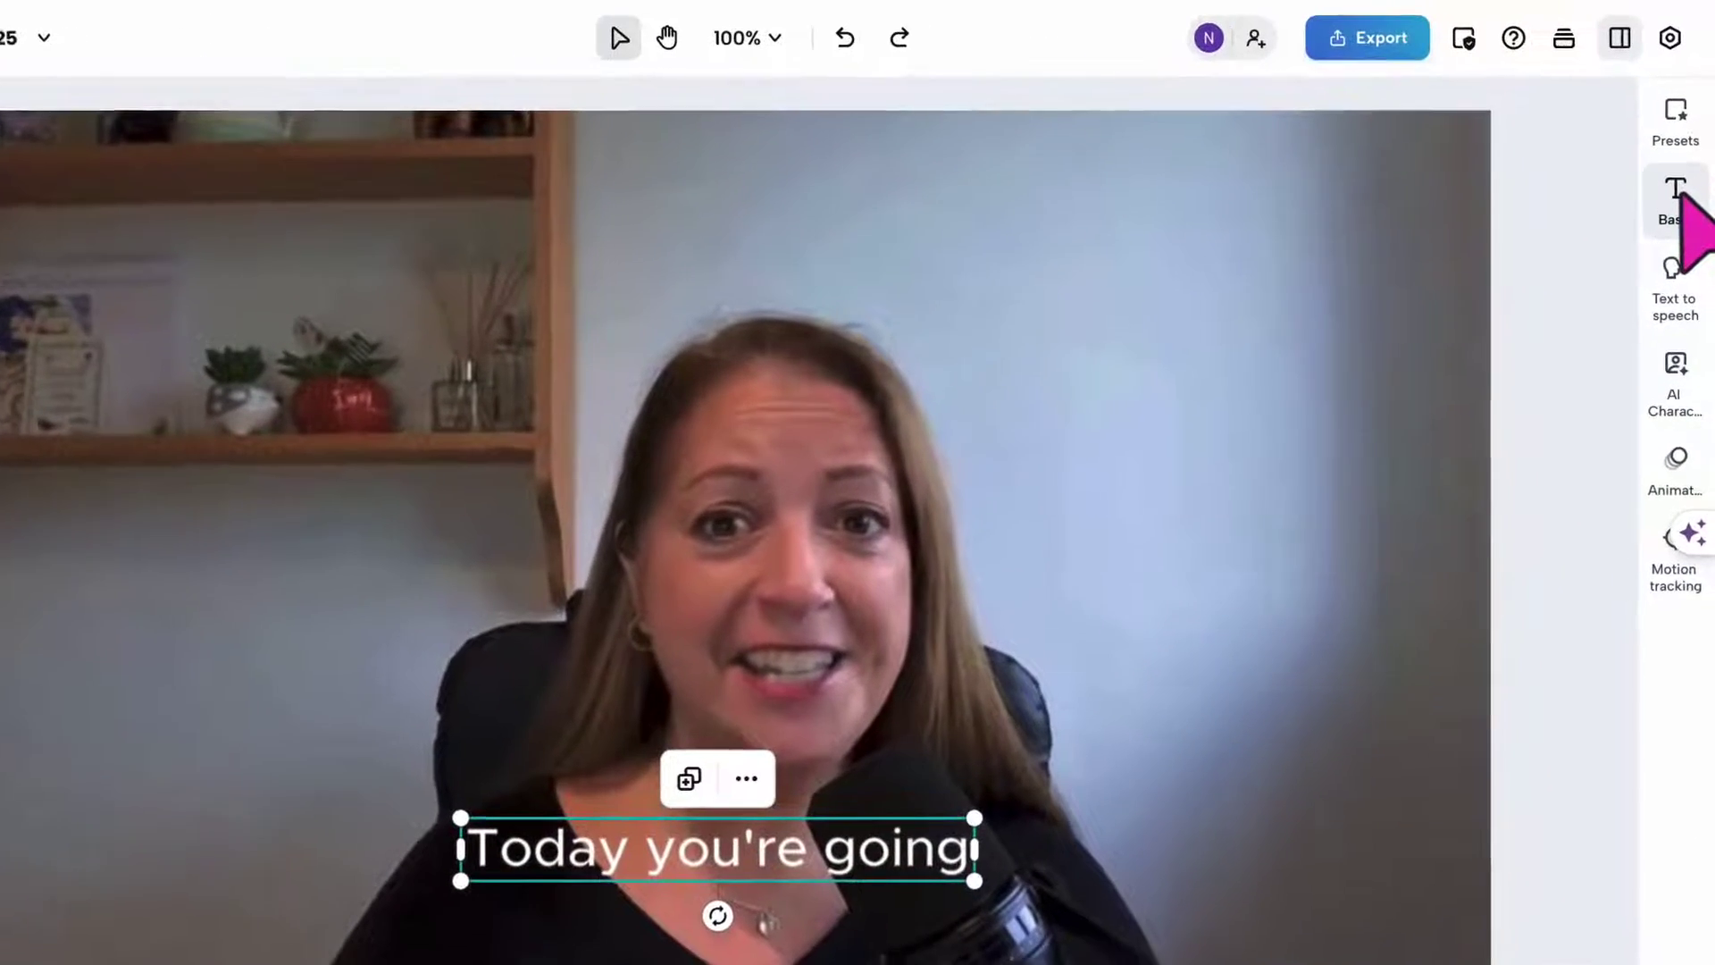
- Retype the first caption and set it to Montserrat-ExtraBold at size 8
left_click(1683, 204)
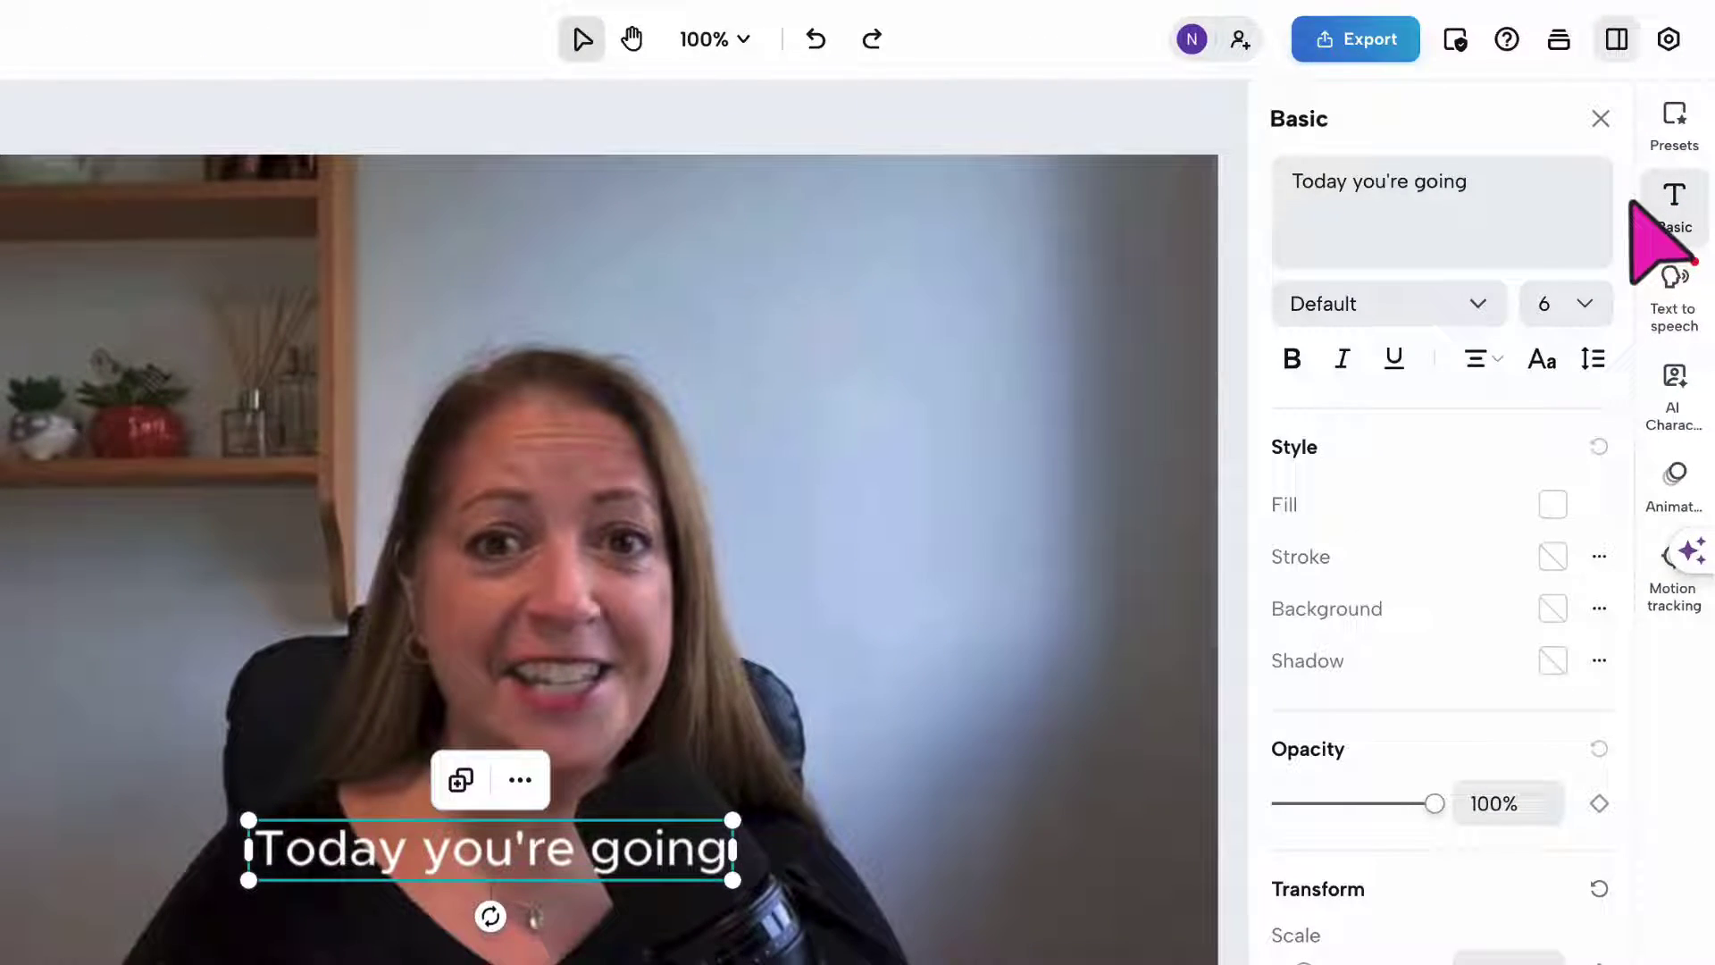
triple_click(1429, 181)
type("Today you're goi")
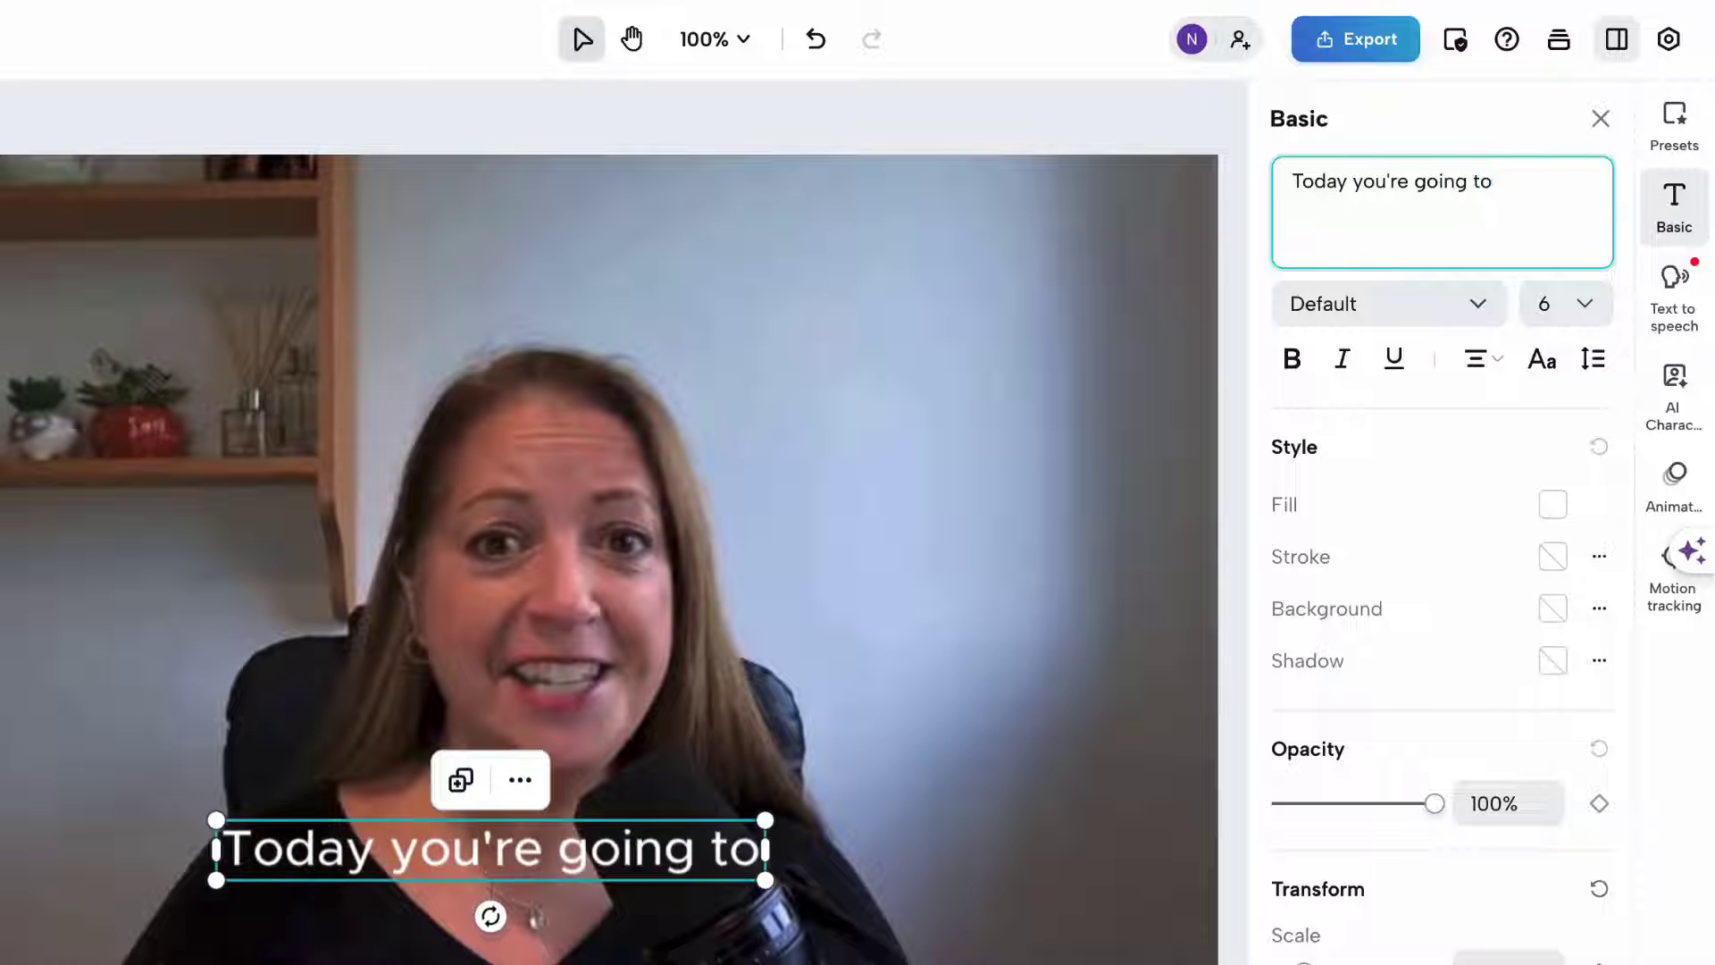
left_click(1478, 304)
scroll(1427, 446, "down", 5)
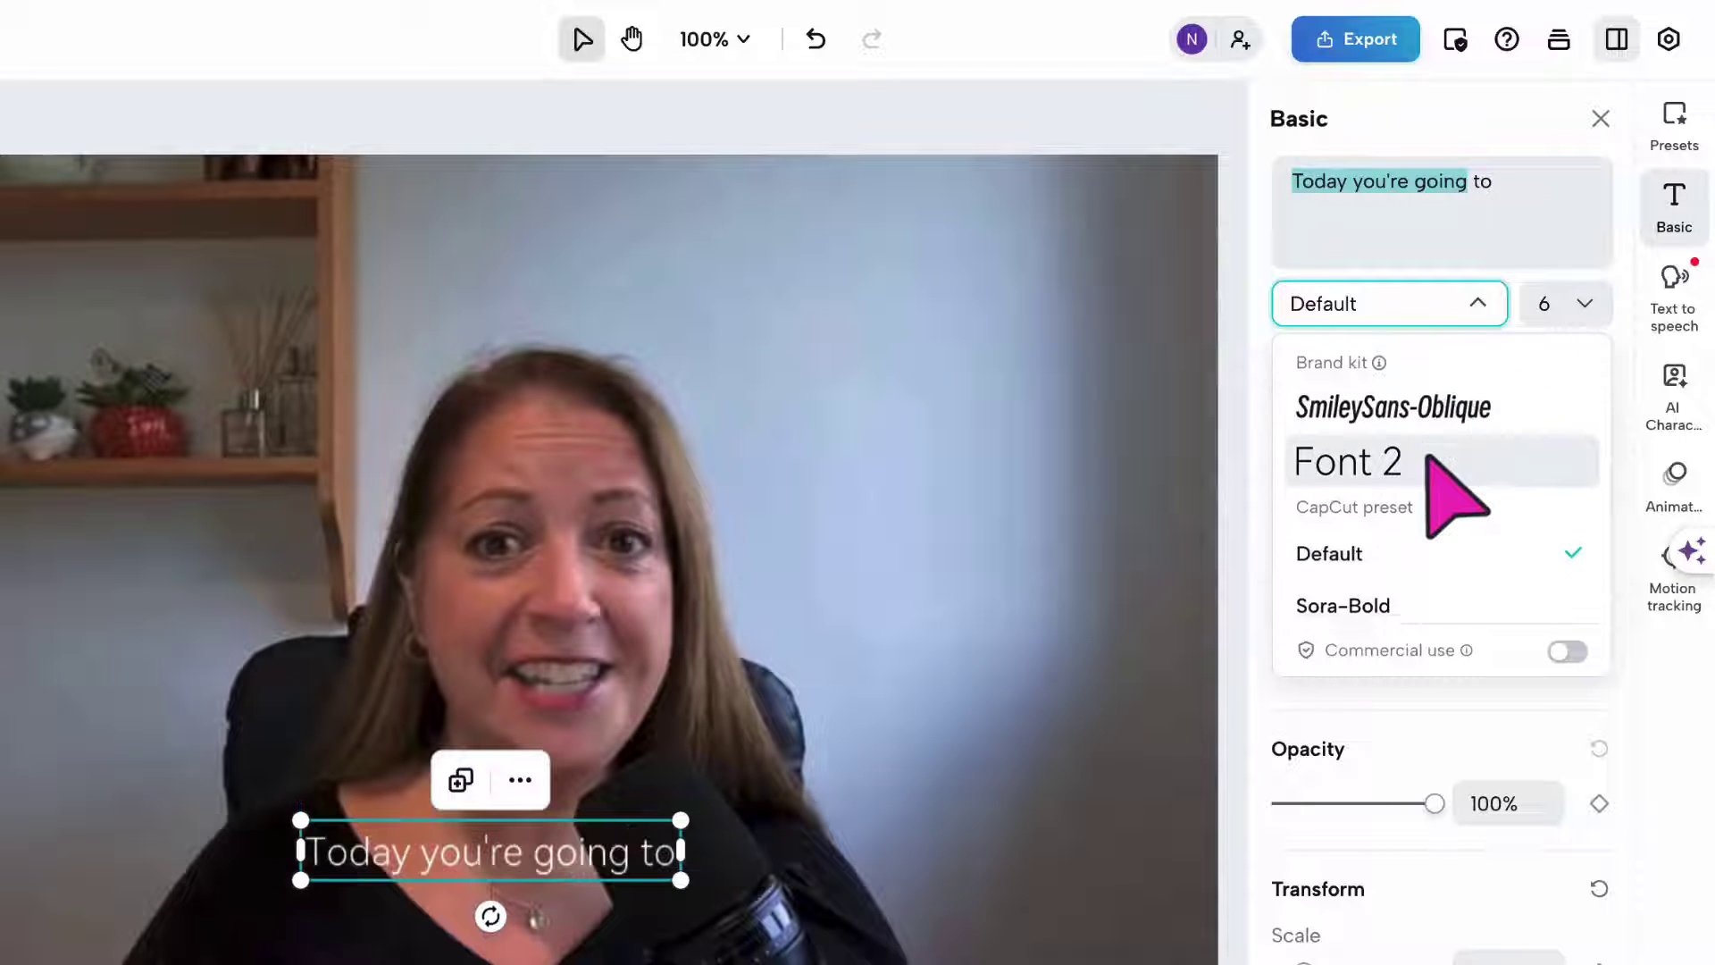
scroll(1427, 455, "down", 7)
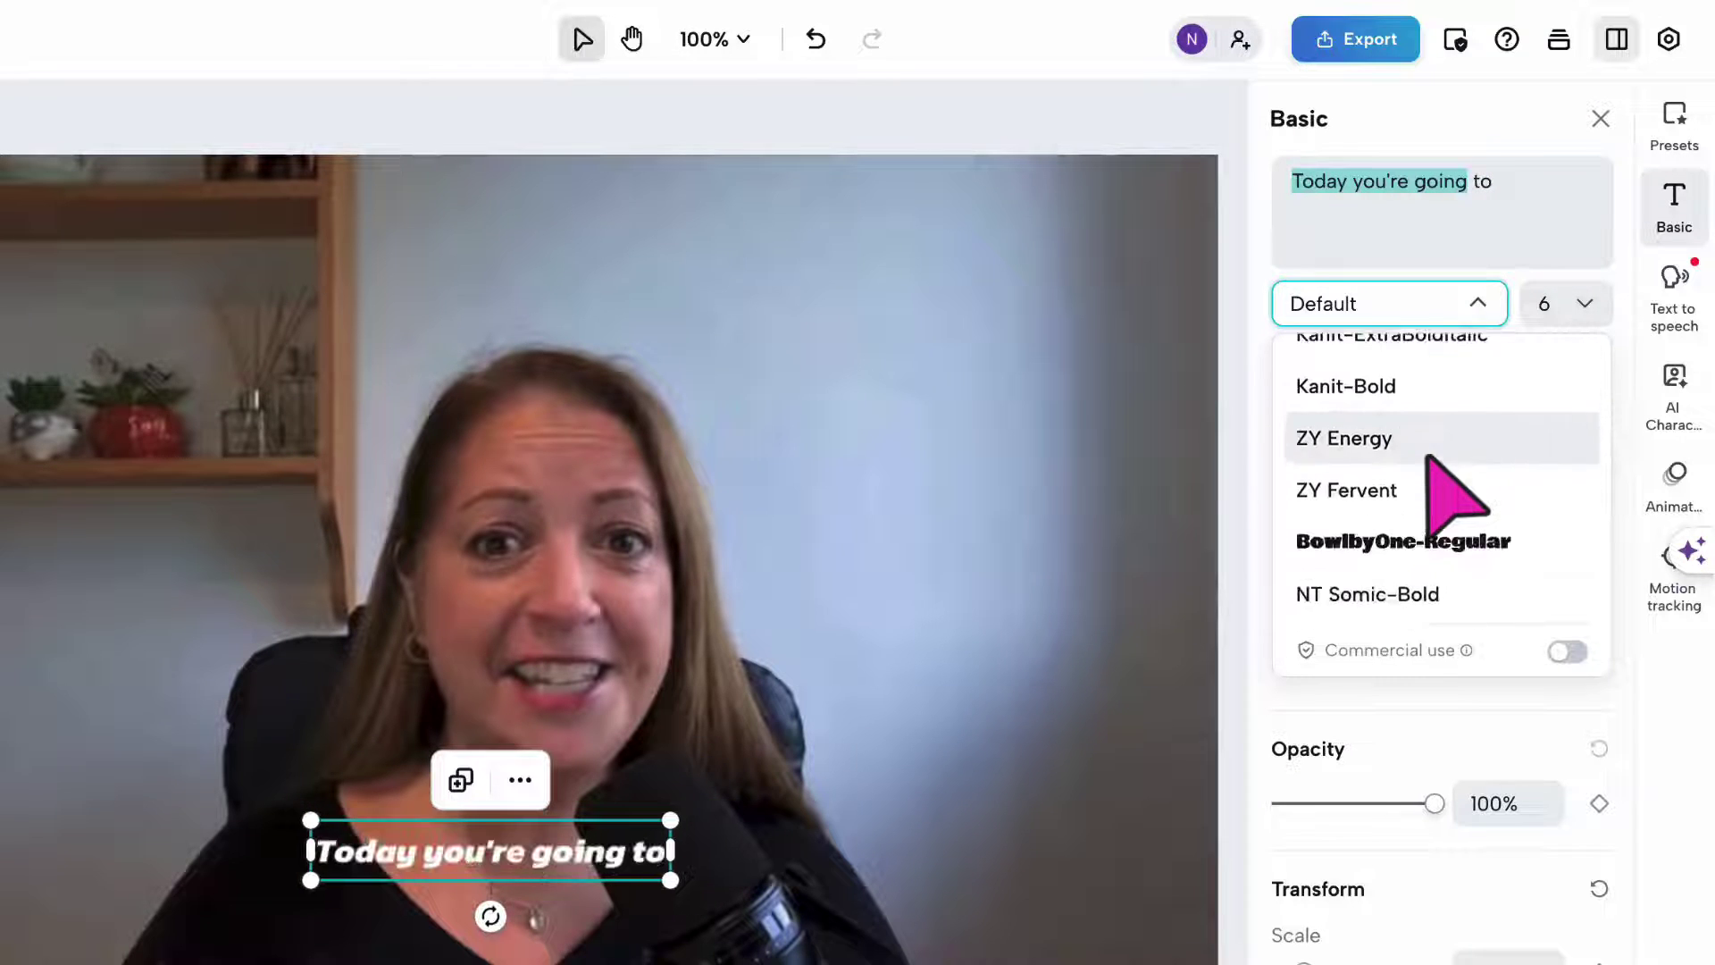
scroll(1427, 456, "down", 2)
scroll(1429, 447, "up", 2)
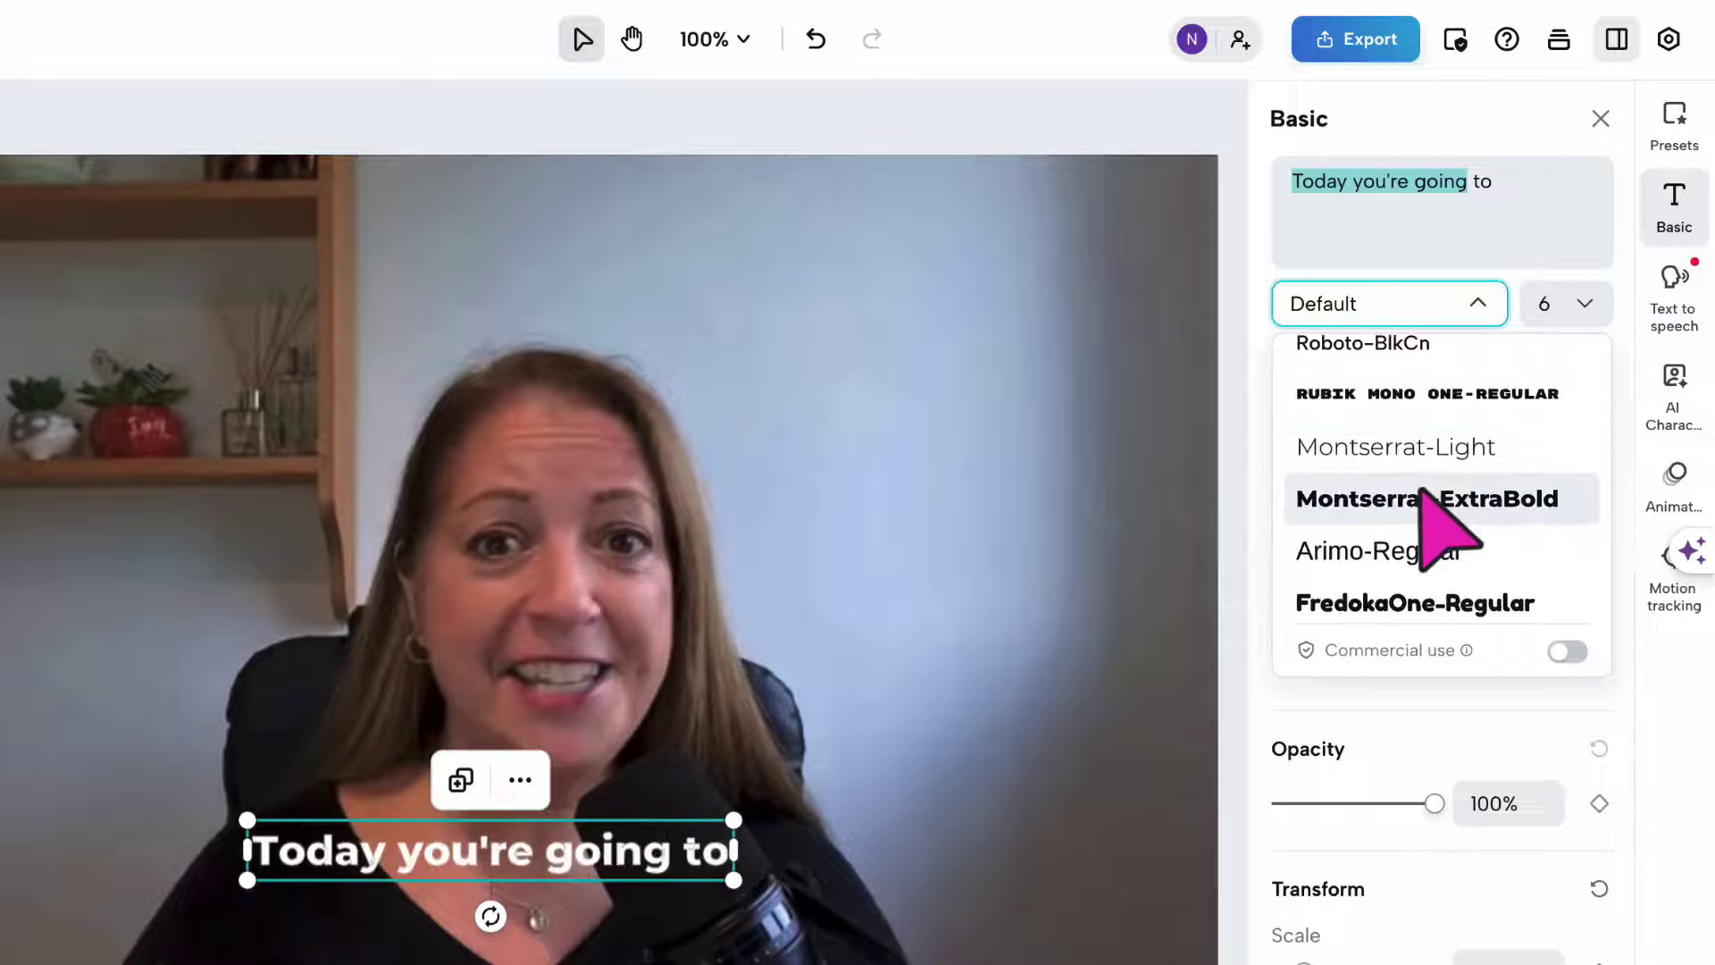
left_click(1427, 496)
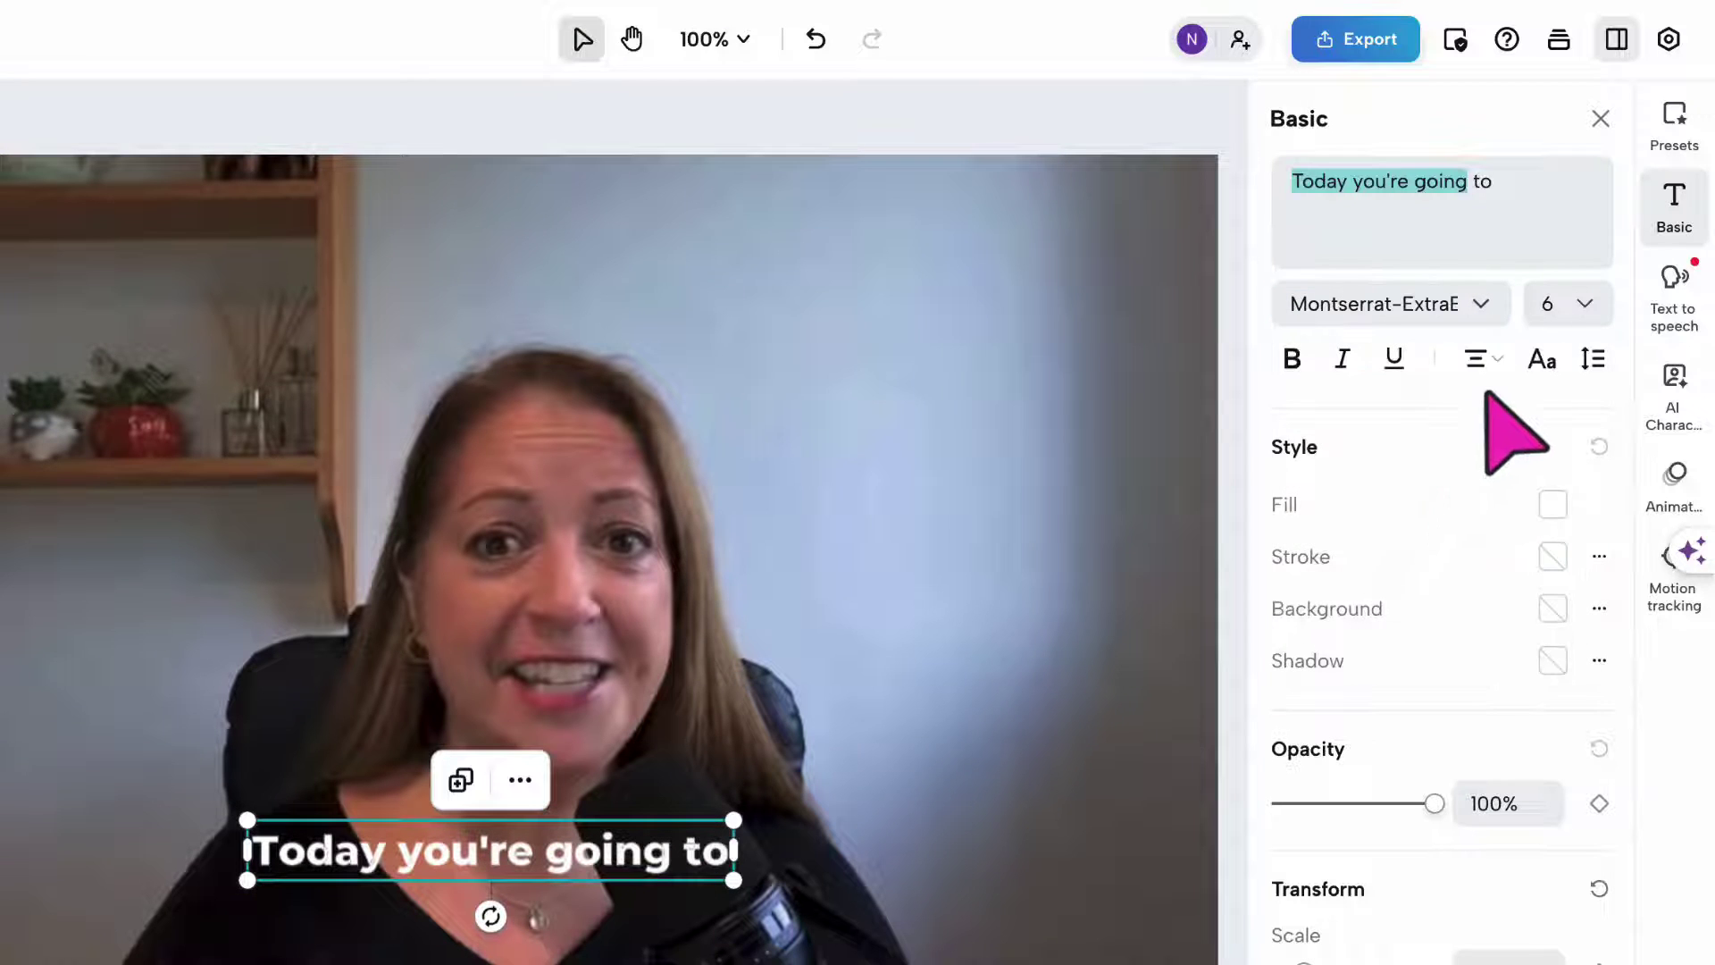
left_click(1583, 308)
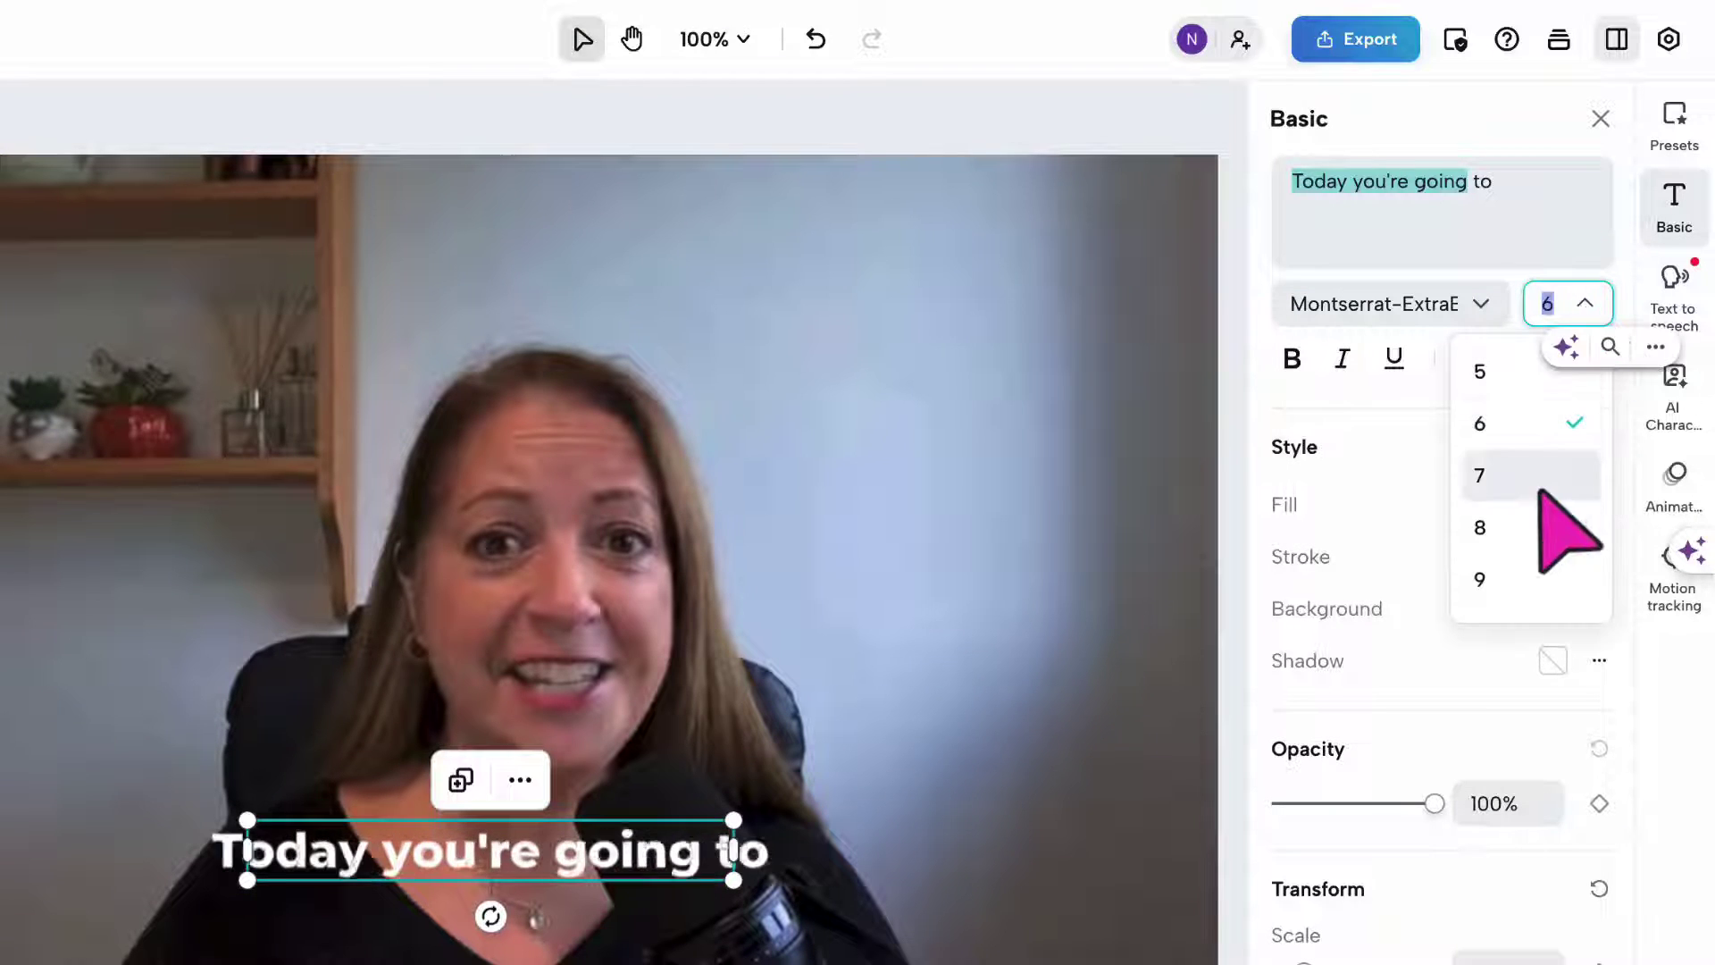
left_click(1533, 523)
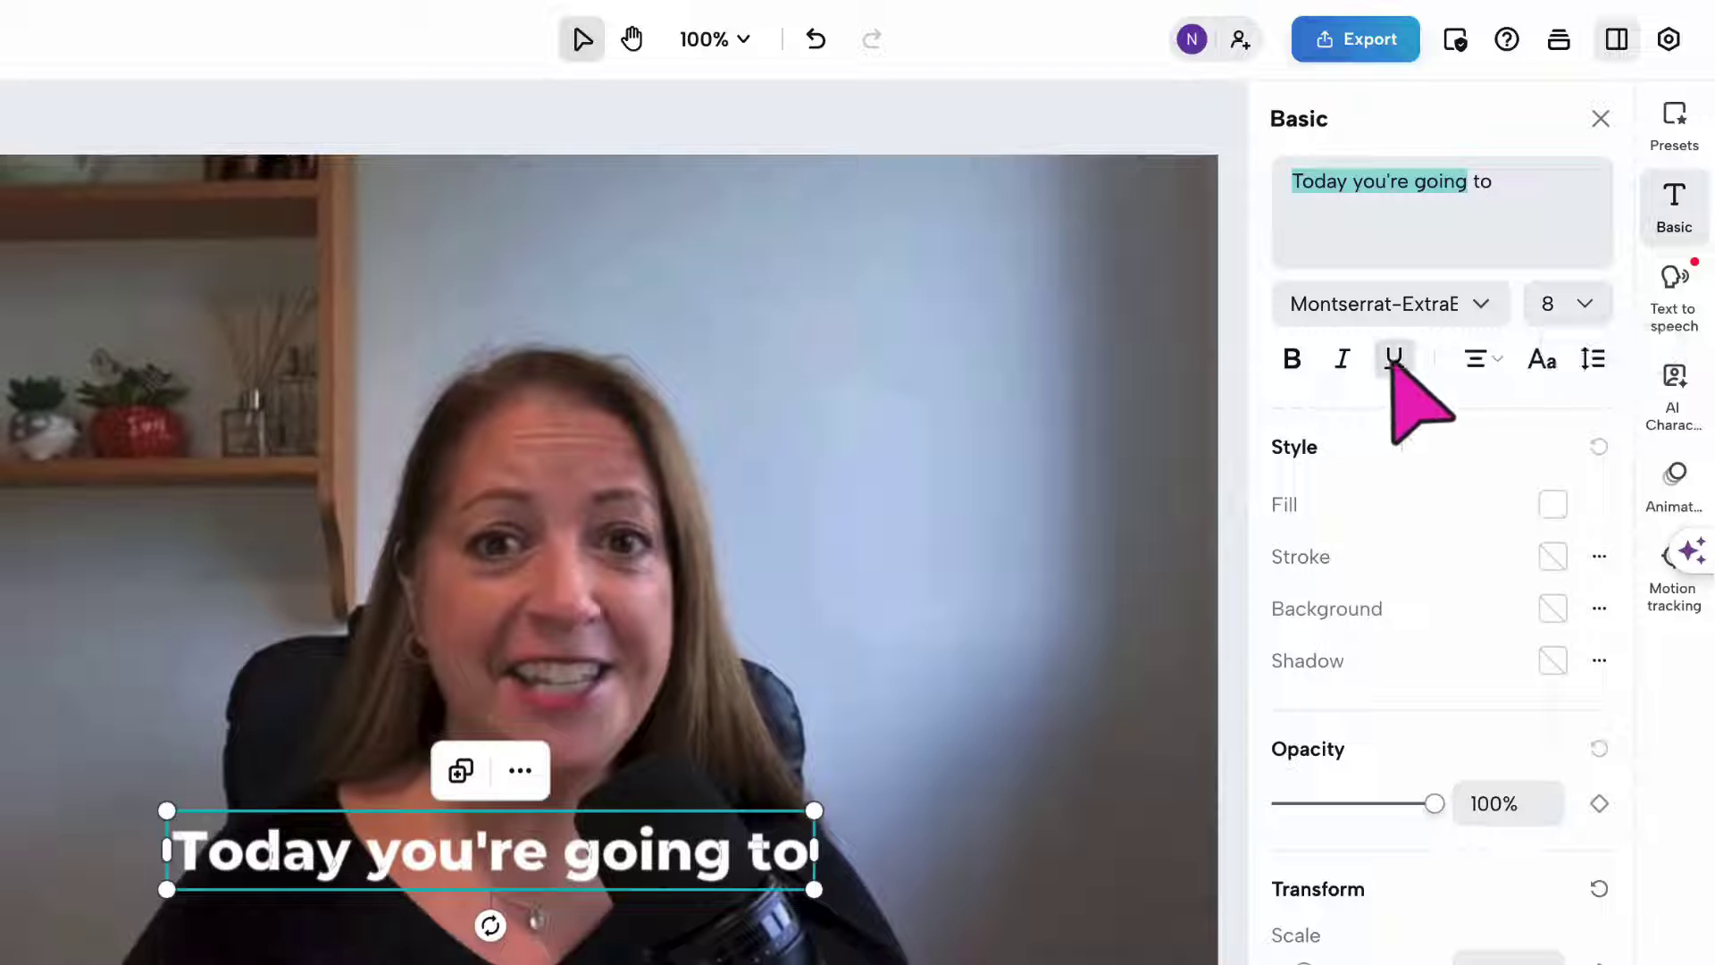
- Keep the caption in sentence case and widen its letter and line spacing
left_click(1487, 361)
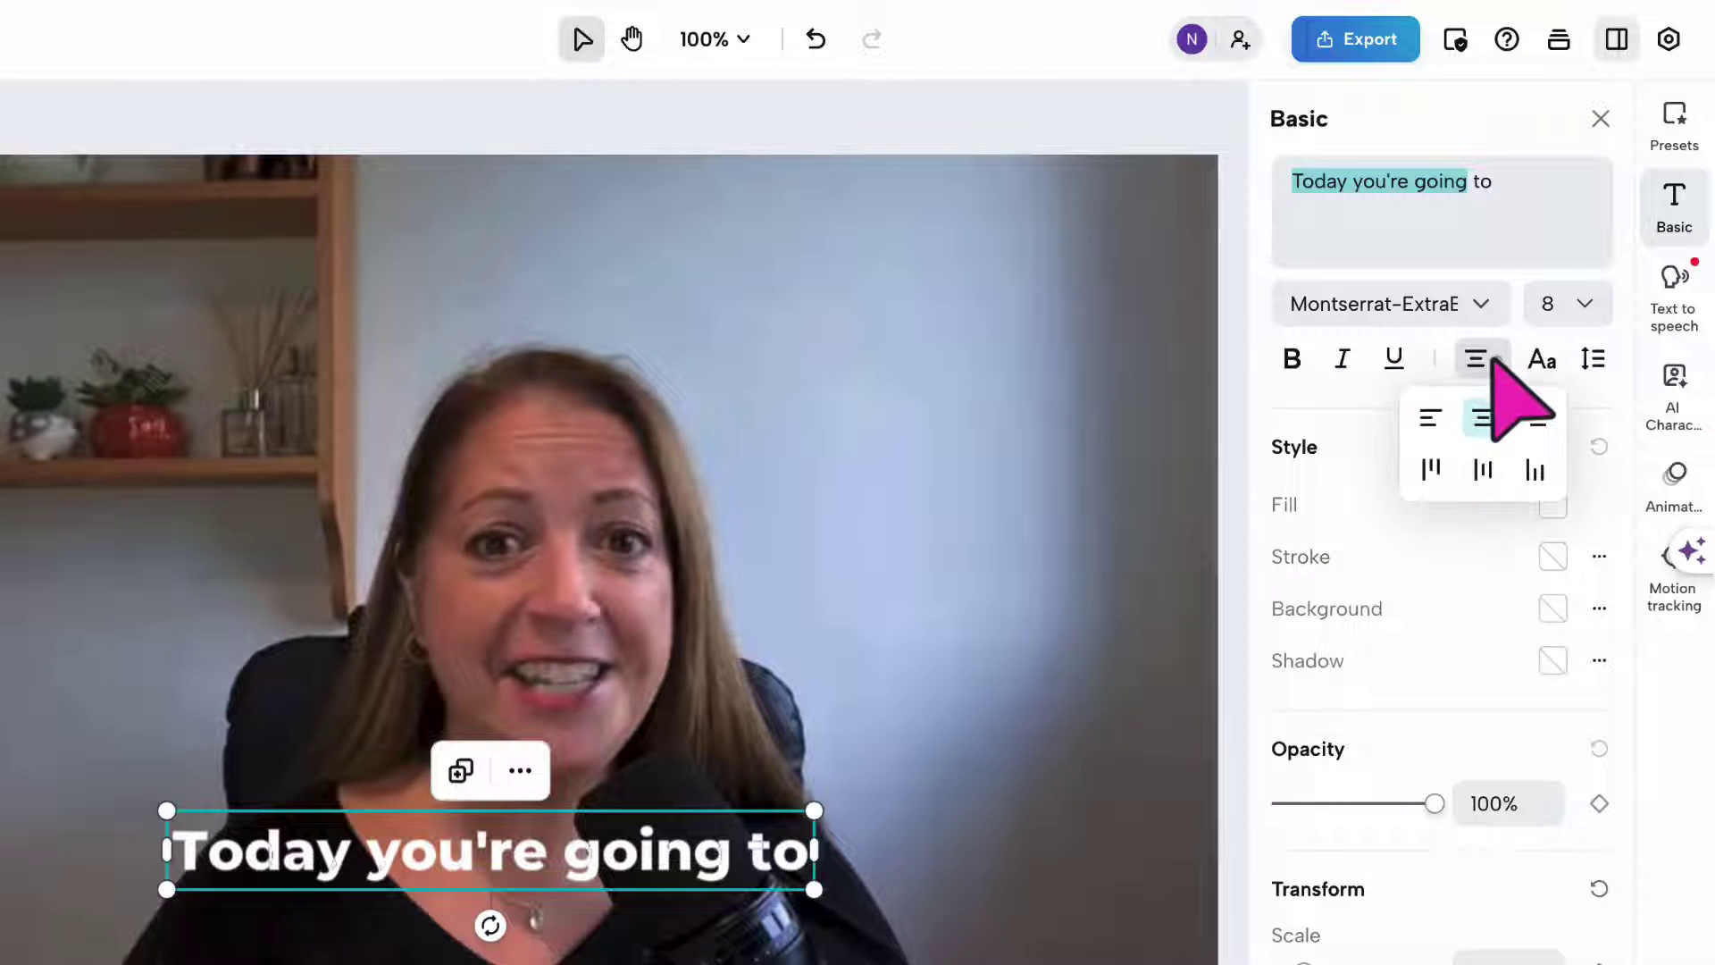
left_click(1552, 359)
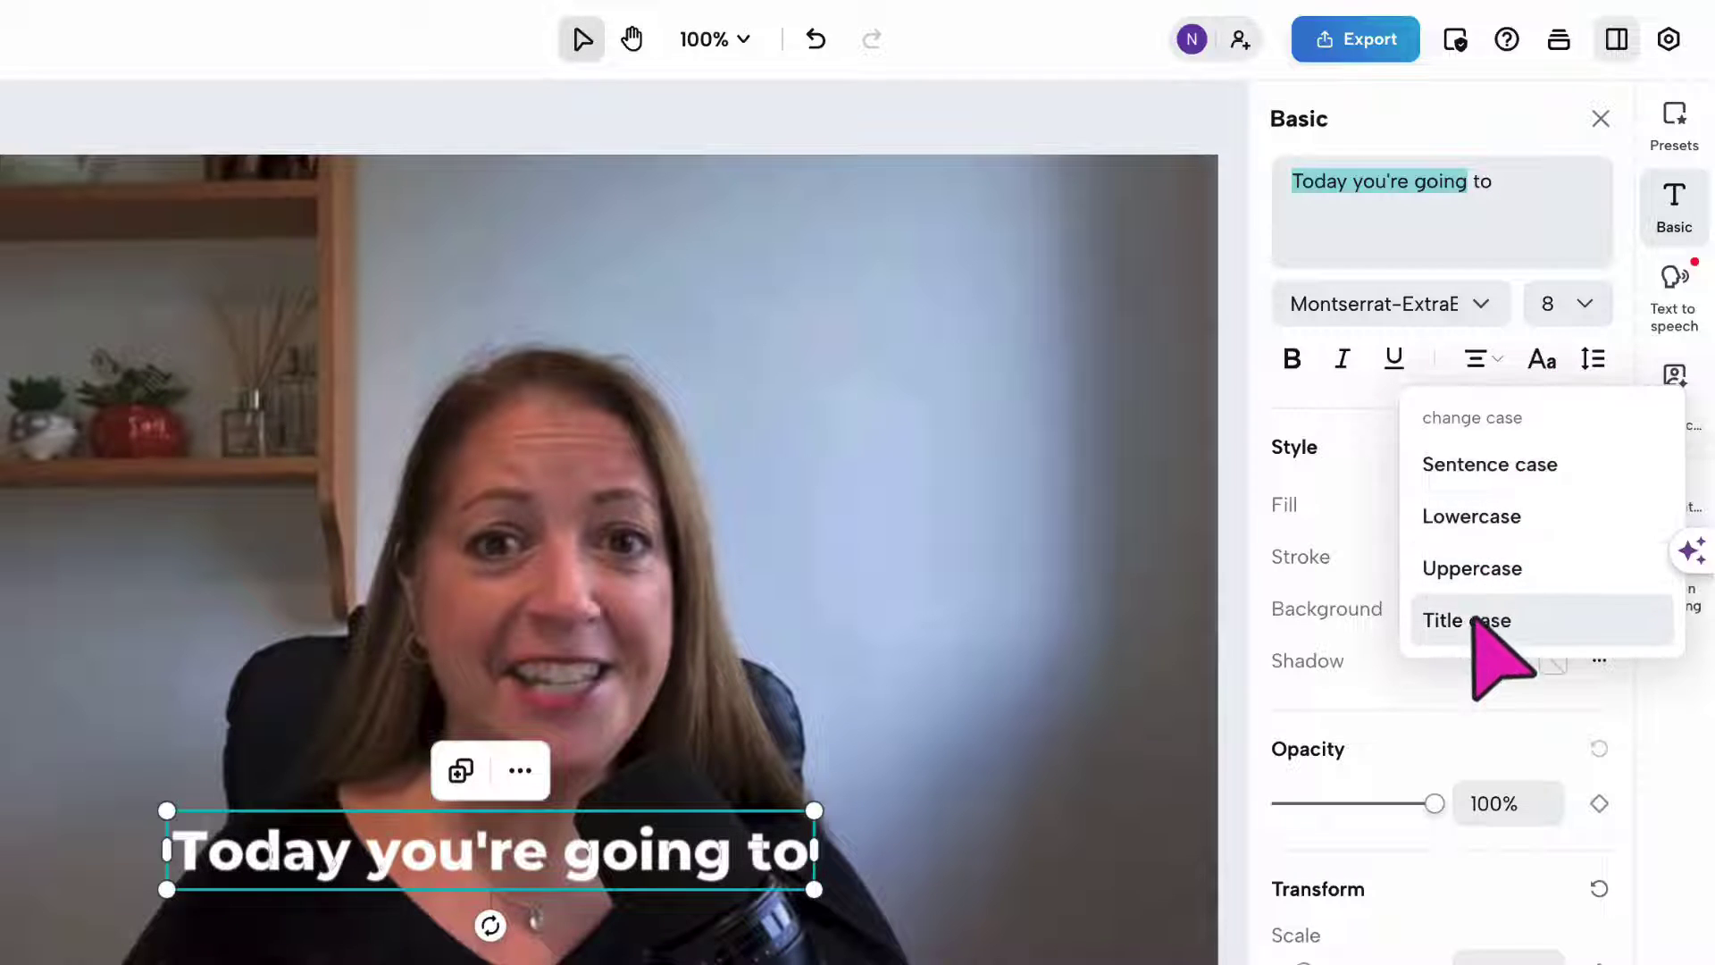
left_click(1485, 465)
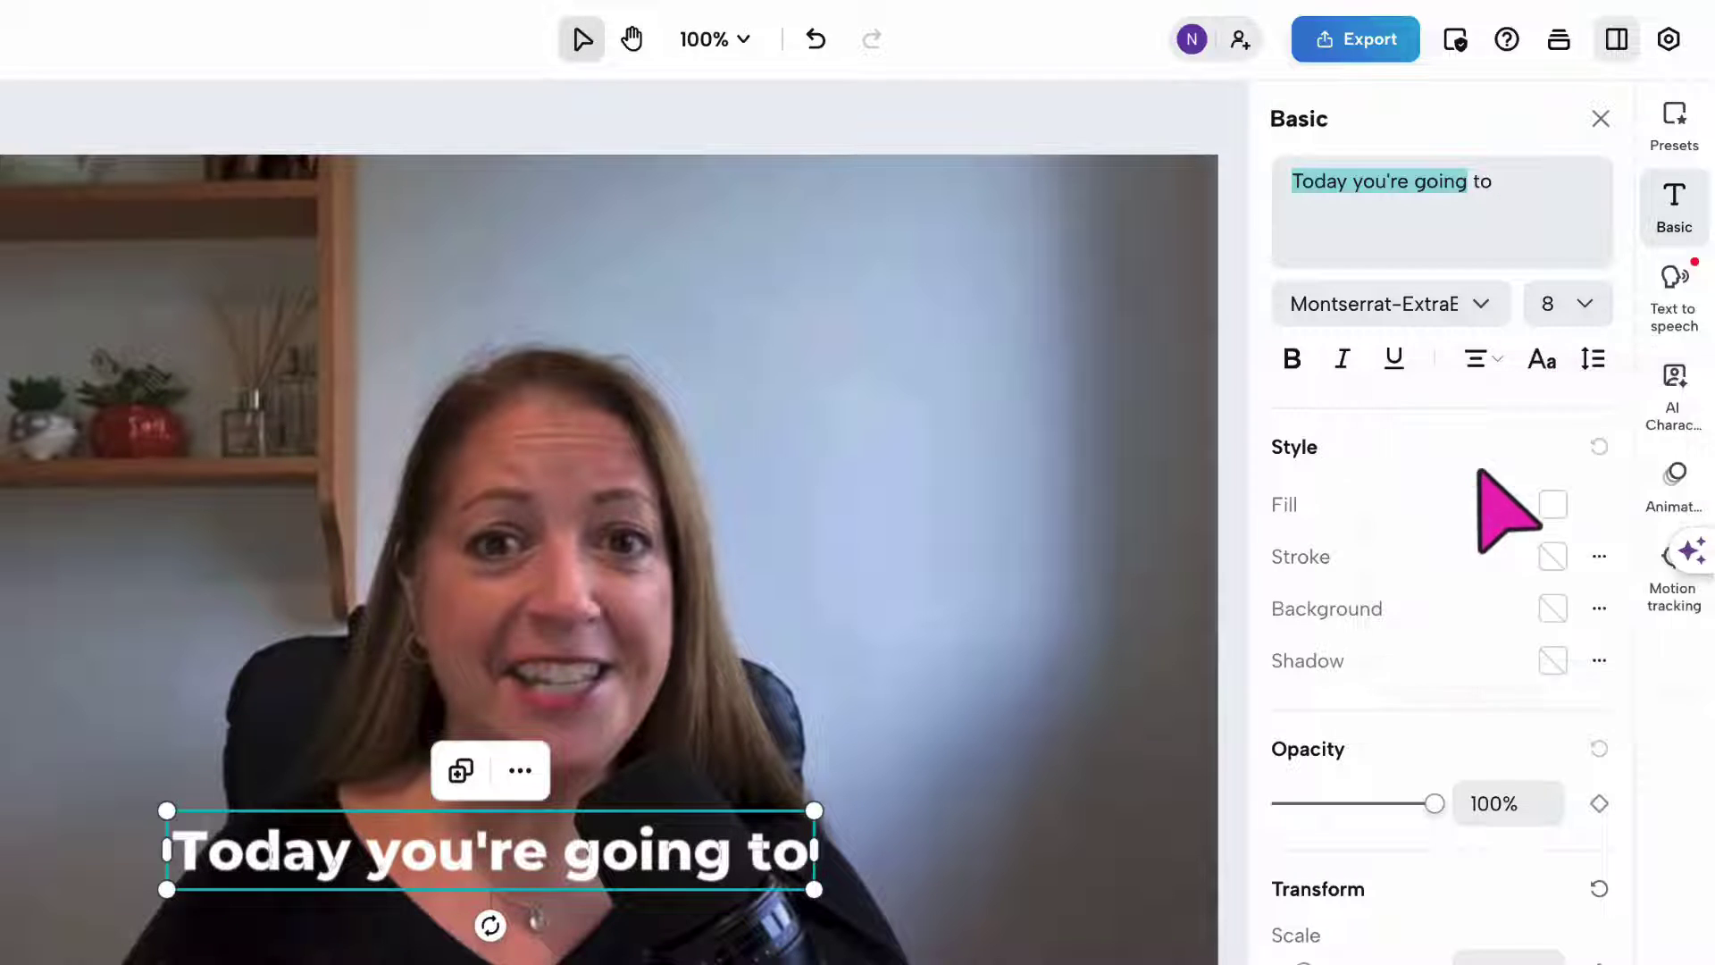
left_click(1592, 358)
mouse_move(1316, 469)
left_mouse_down()
mouse_move(1340, 468)
mouse_move(1309, 466)
left_mouse_up()
left_click_drag(1309, 554, 1317, 555)
left_click(1271, 452)
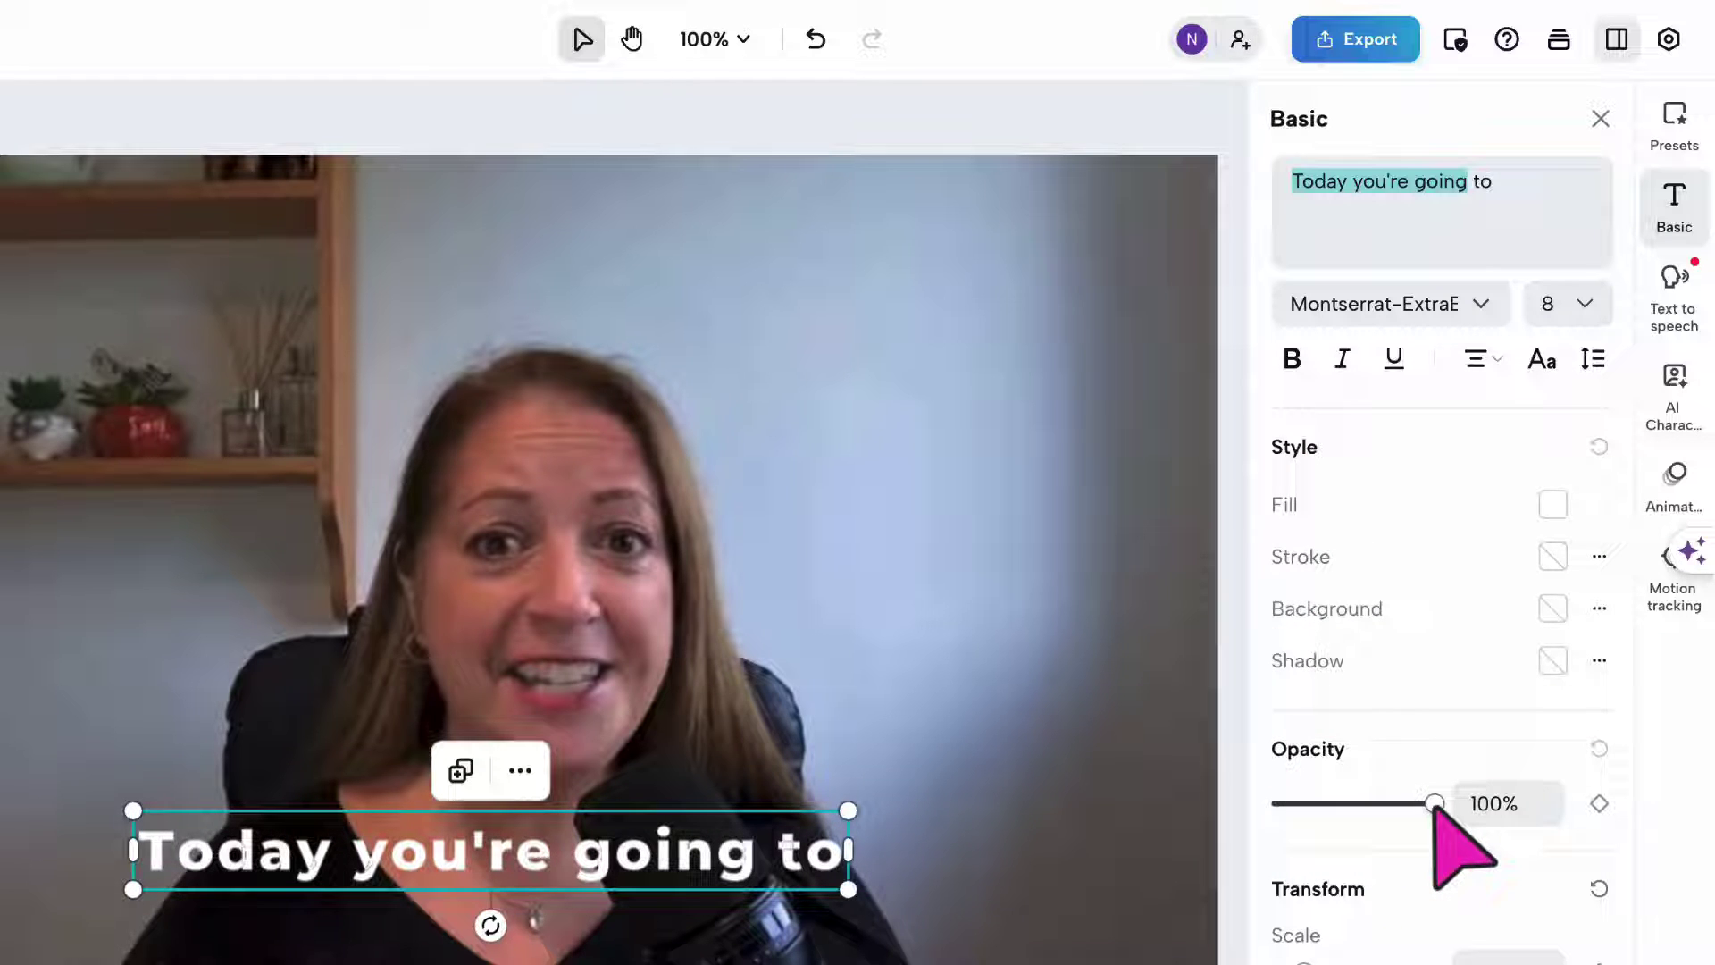
- Scale the caption to 111%, widen its text box and centre it on the video
mouse_move(1434, 806)
left_mouse_down()
mouse_move(1303, 803)
mouse_move(1434, 806)
left_mouse_up()
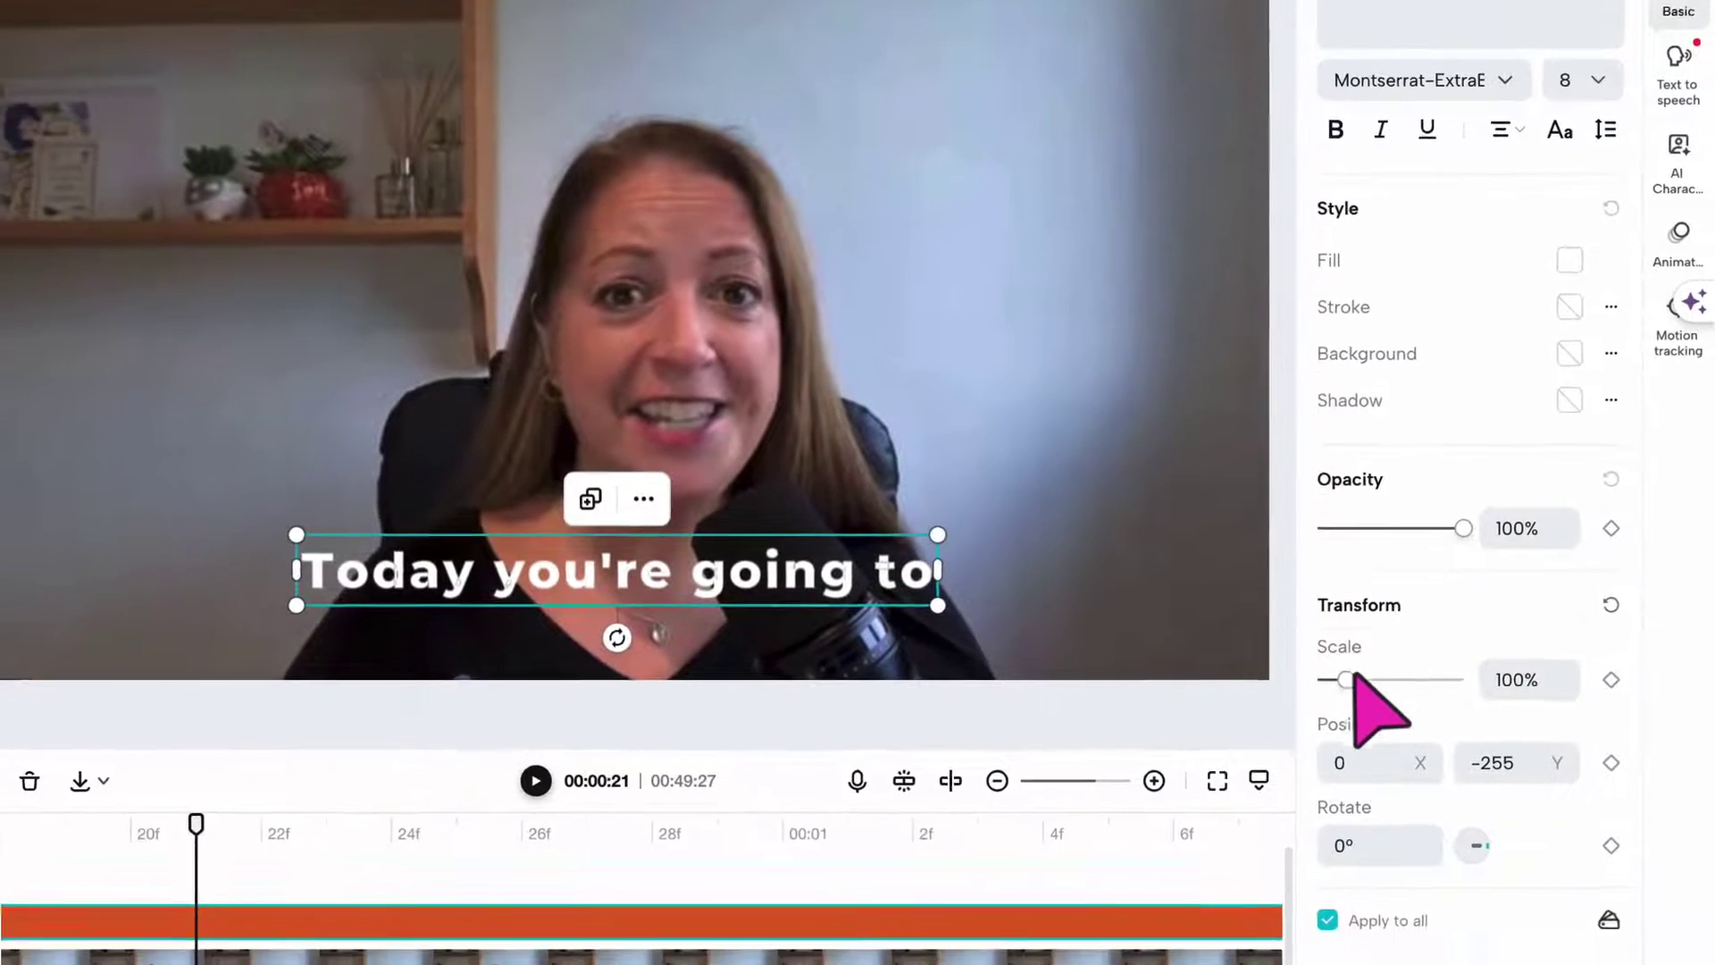
mouse_move(1347, 679)
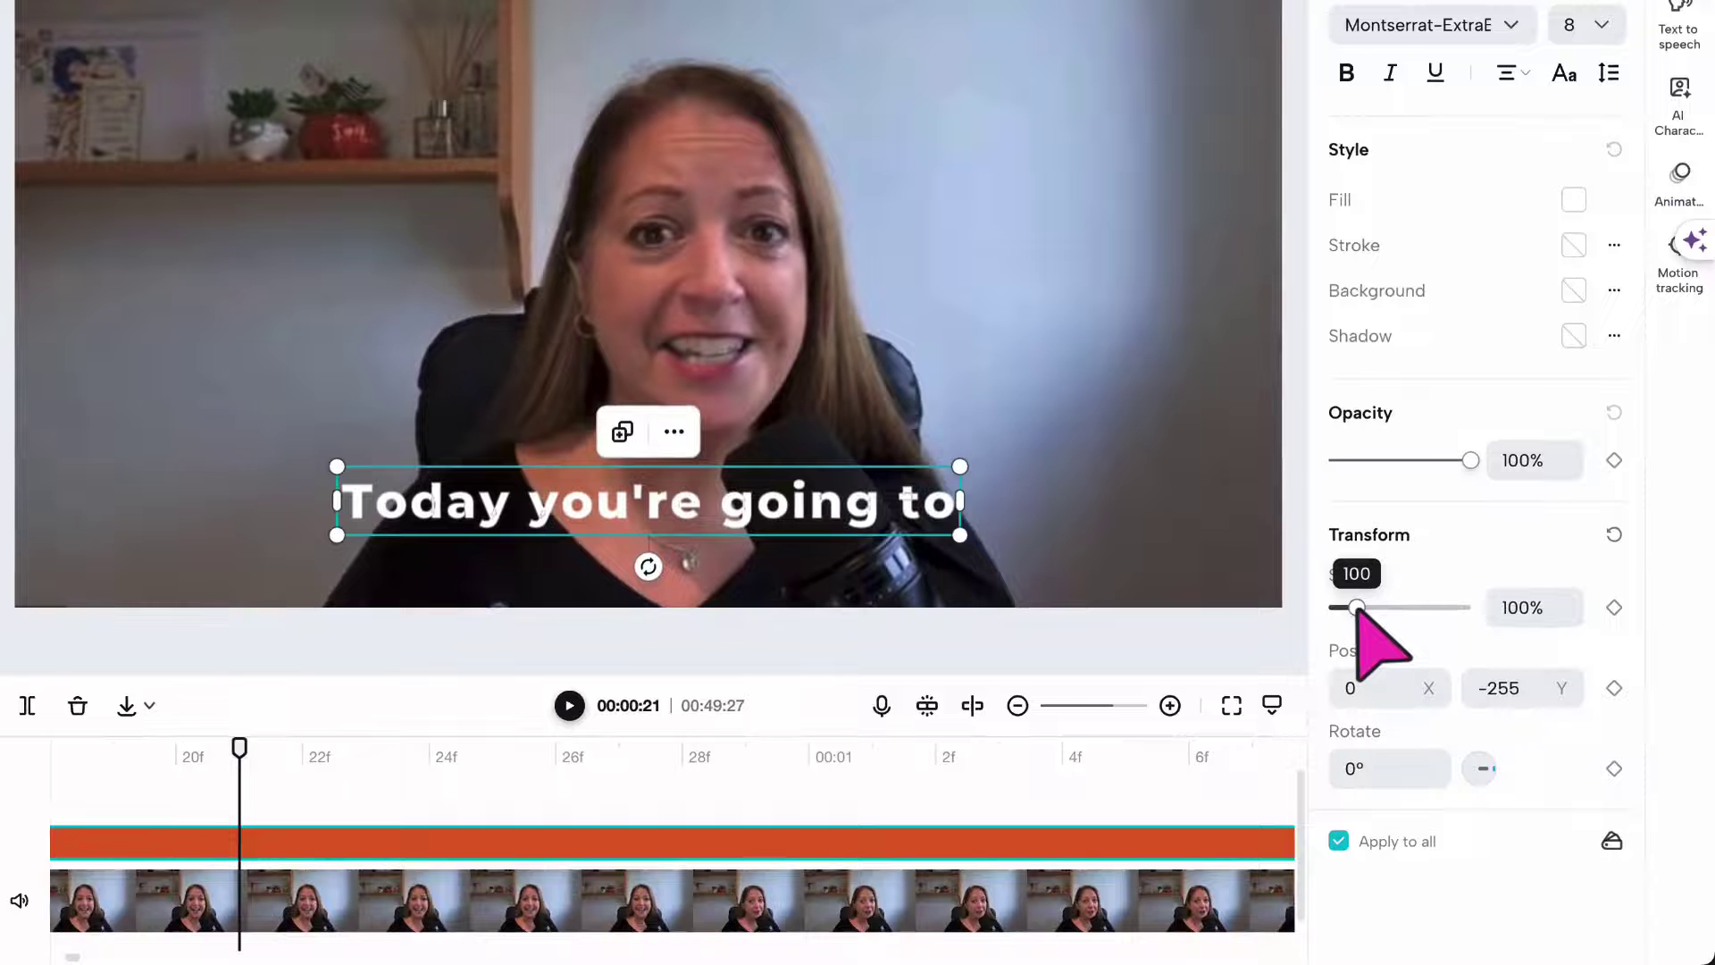
mouse_move(1357, 610)
left_mouse_down()
mouse_move(1376, 610)
mouse_move(1358, 611)
left_mouse_up()
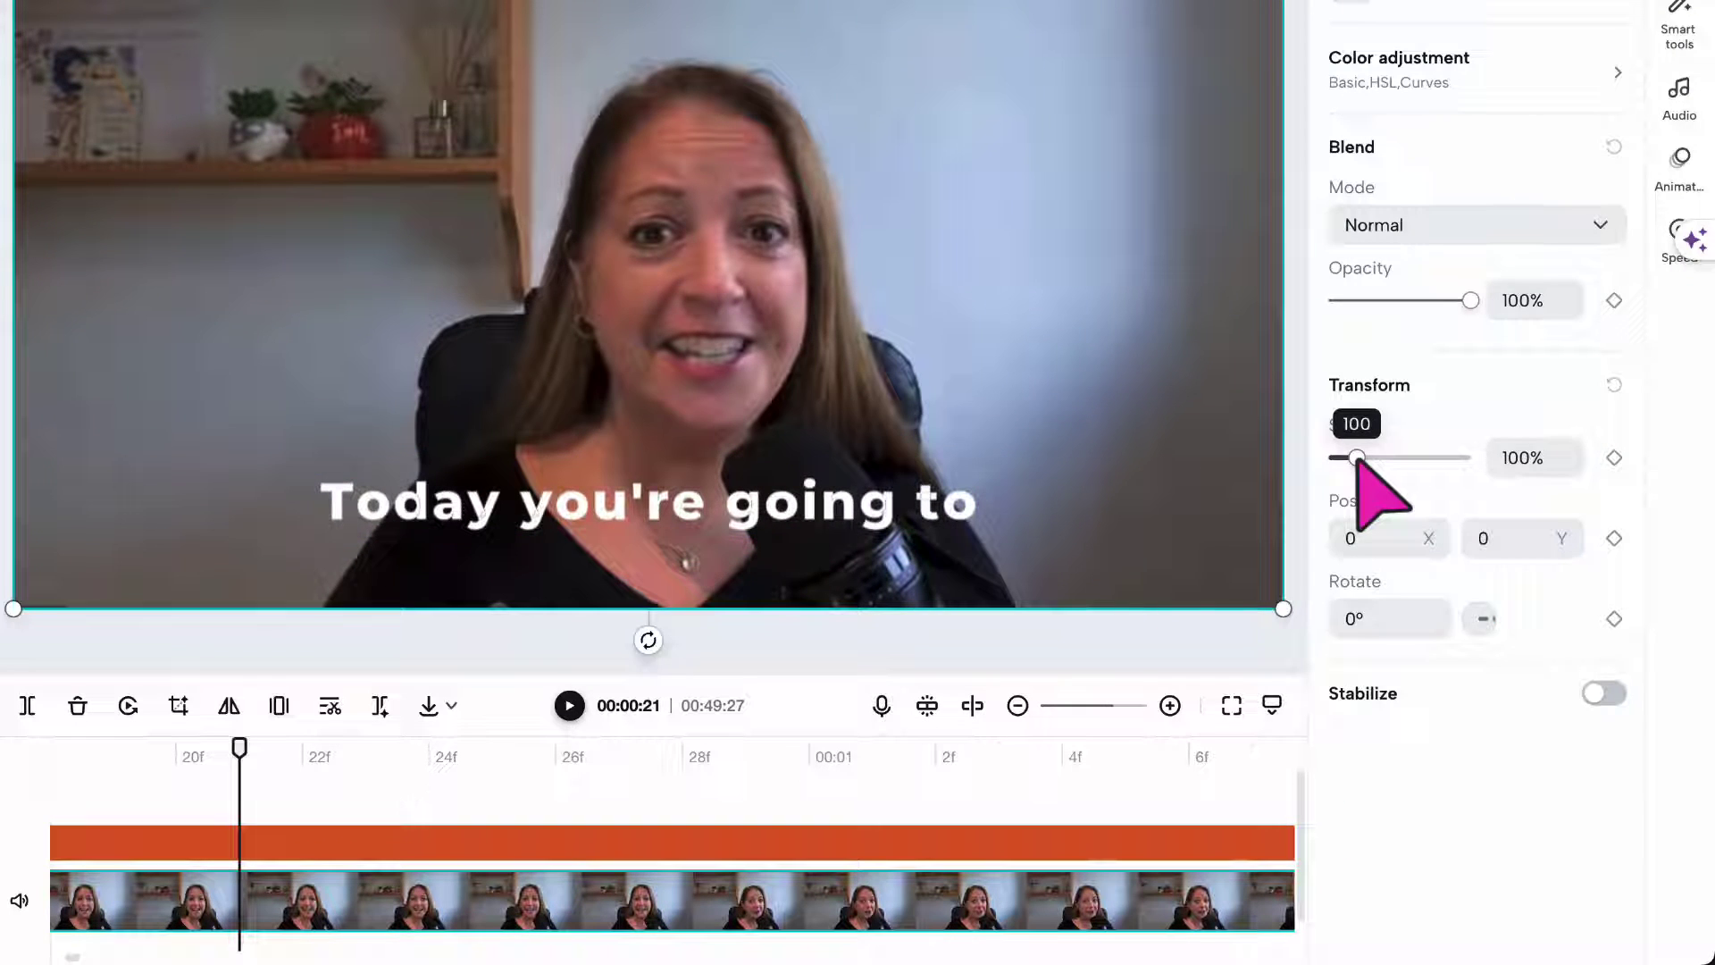
left_click(891, 511)
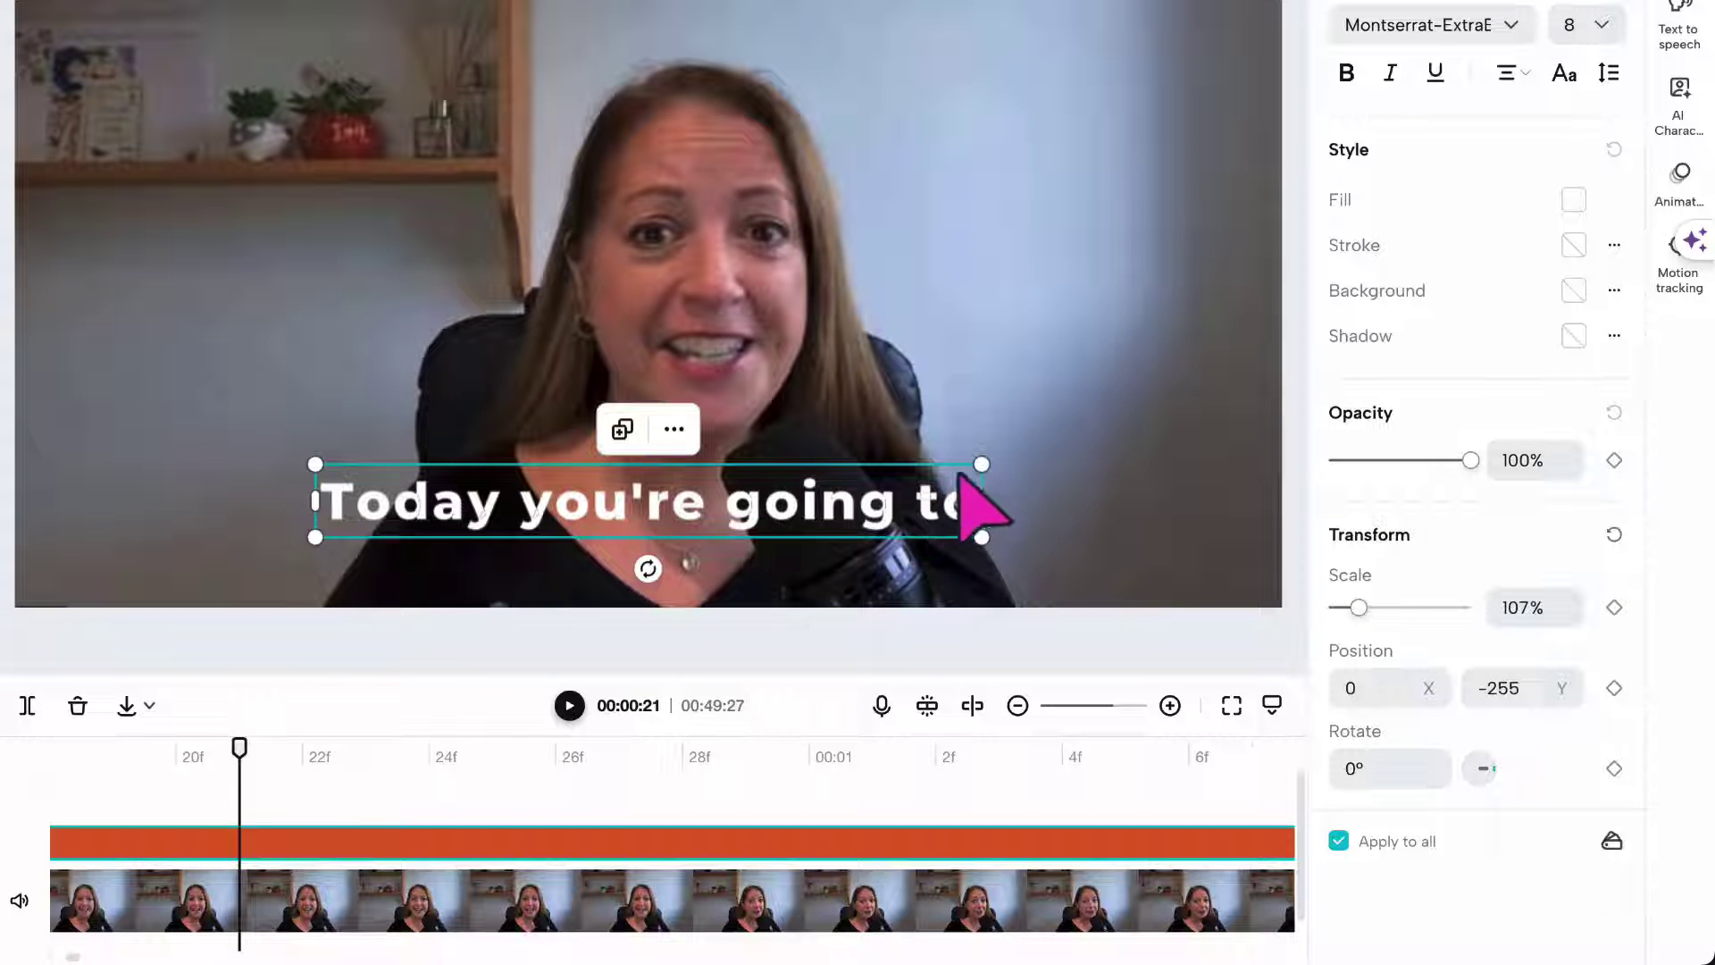
mouse_move(982, 464)
left_mouse_down()
mouse_move(1217, 429)
mouse_move(1087, 459)
mouse_move(1011, 452)
left_mouse_up()
double_click(1011, 498)
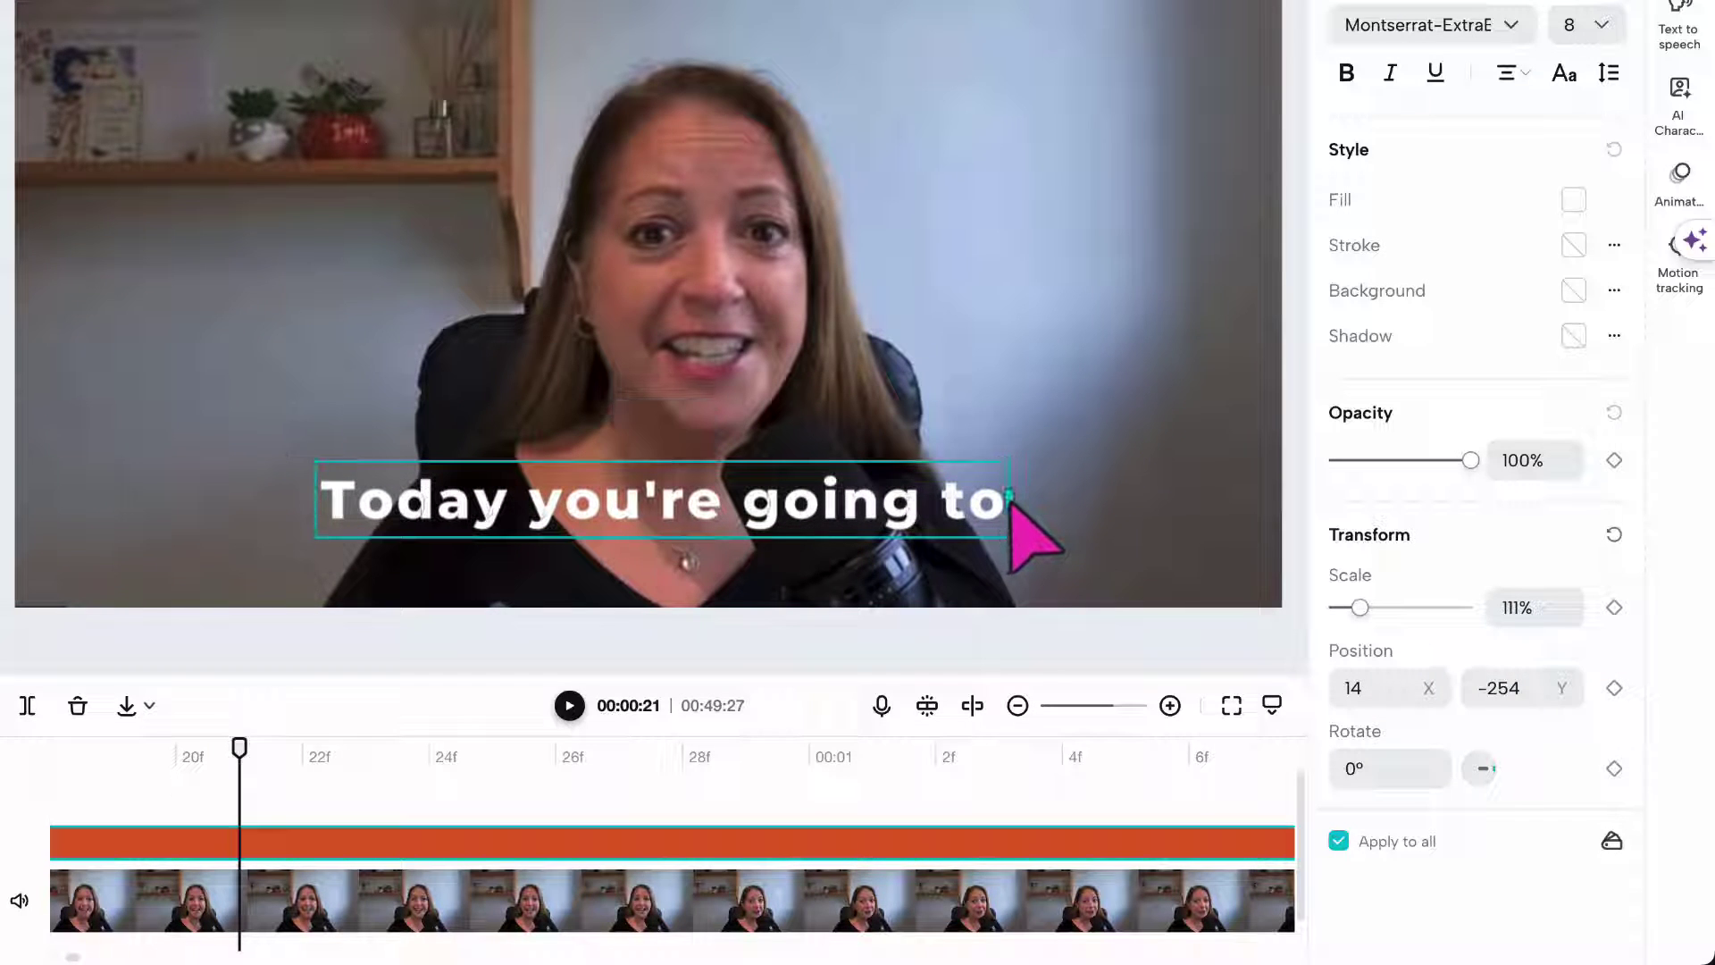
left_click_drag(1011, 500, 1217, 500)
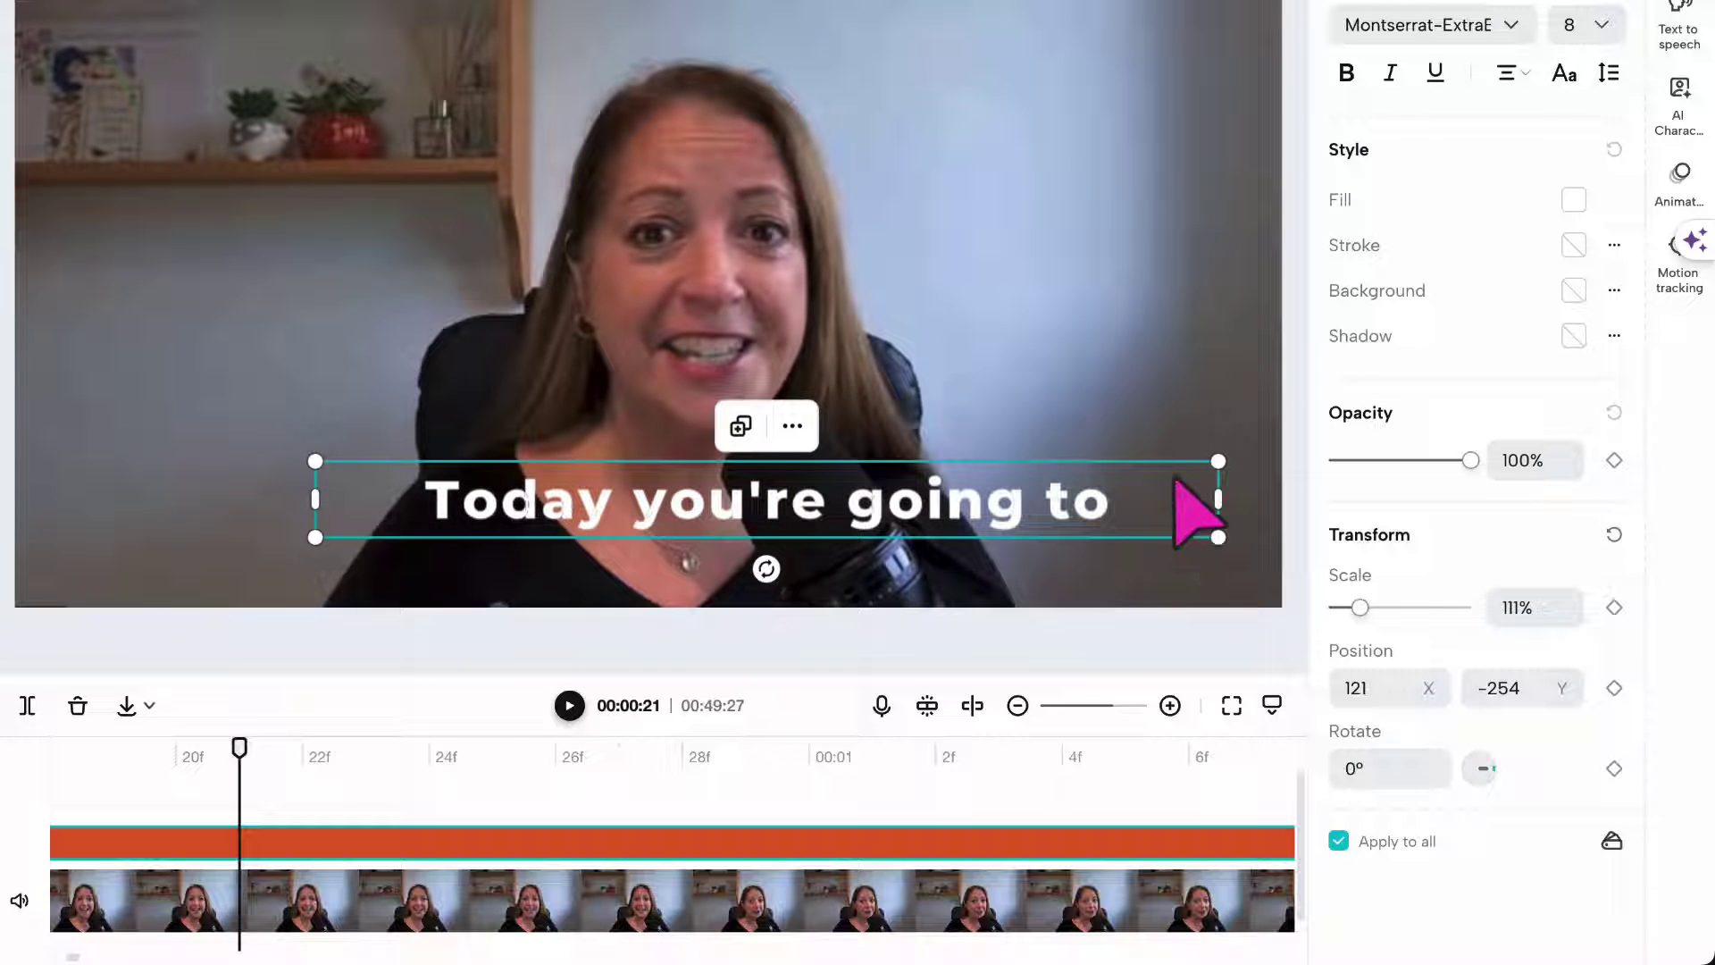
left_click(1076, 438)
left_click(947, 513)
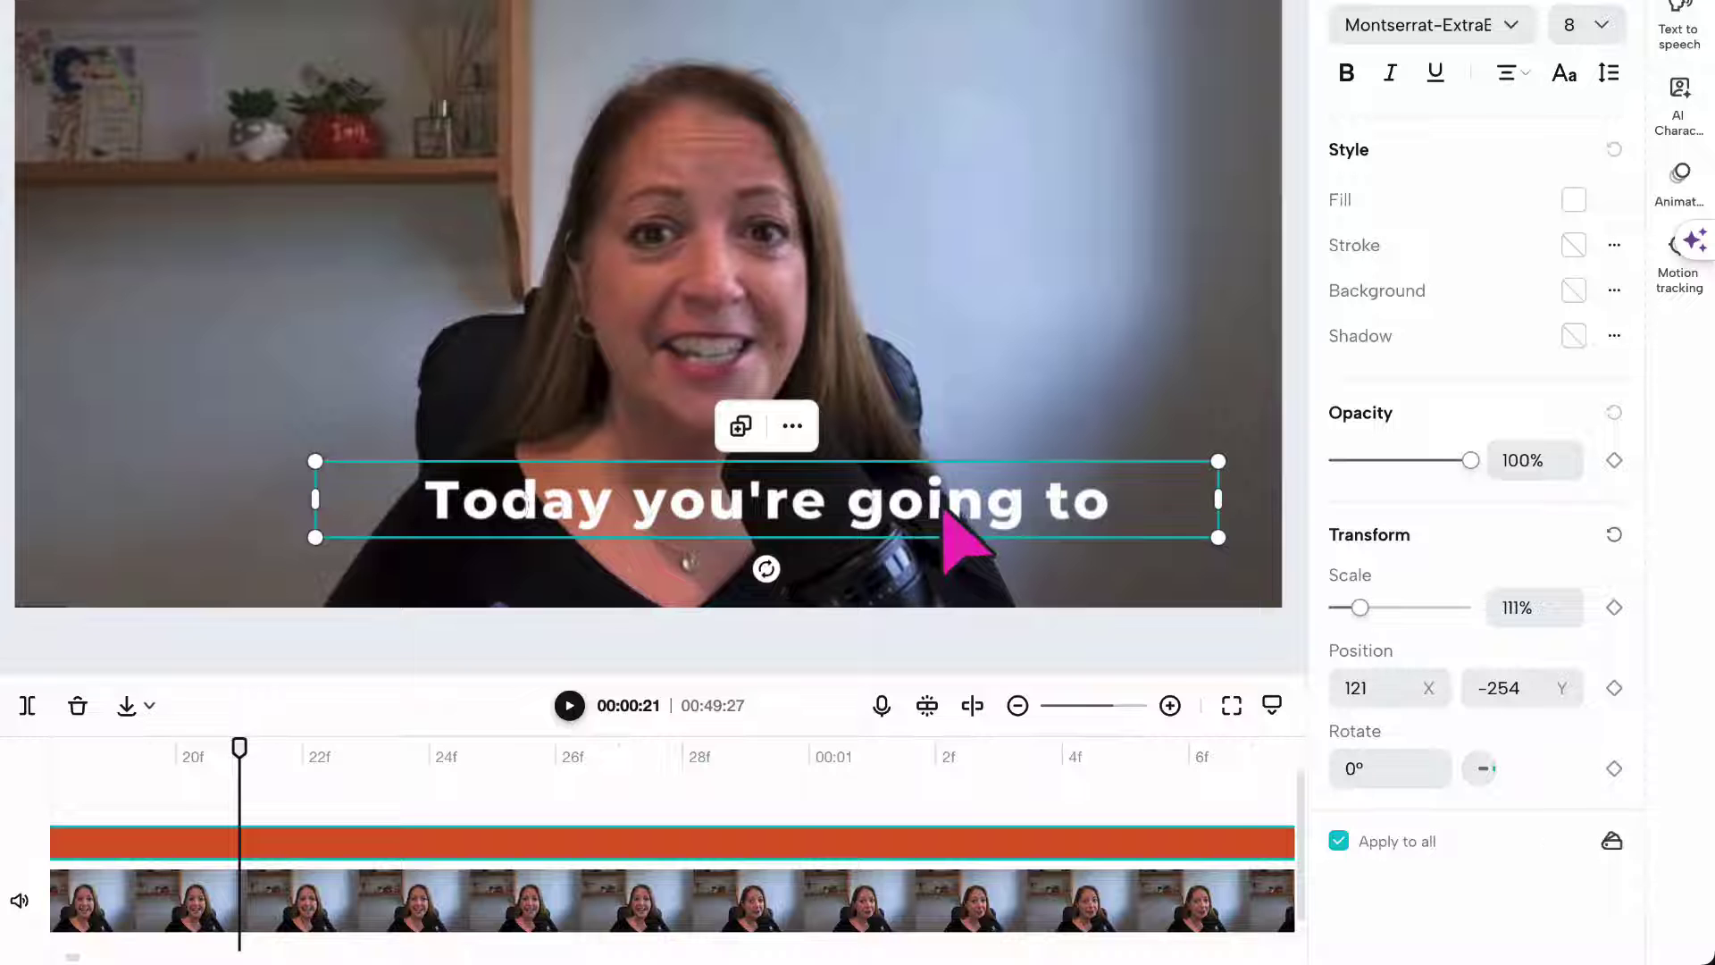
left_click_drag(942, 518, 822, 422)
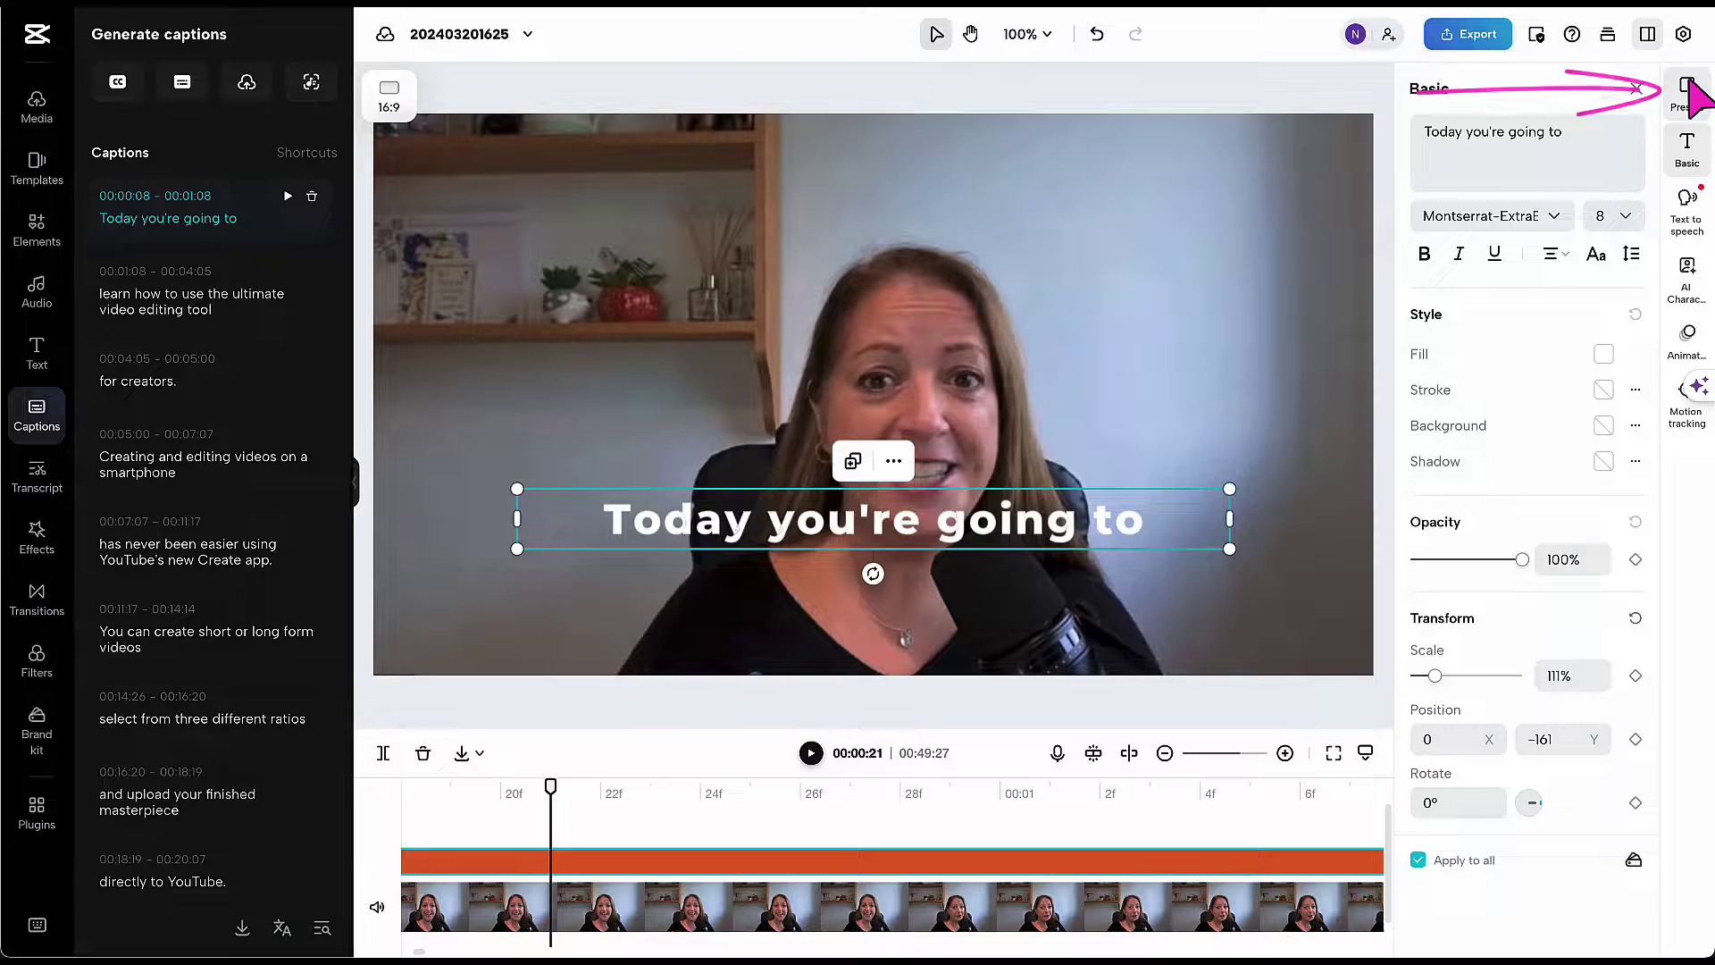
- Preview several caption presets, then apply the white-on-purple text preset
left_click(1691, 92)
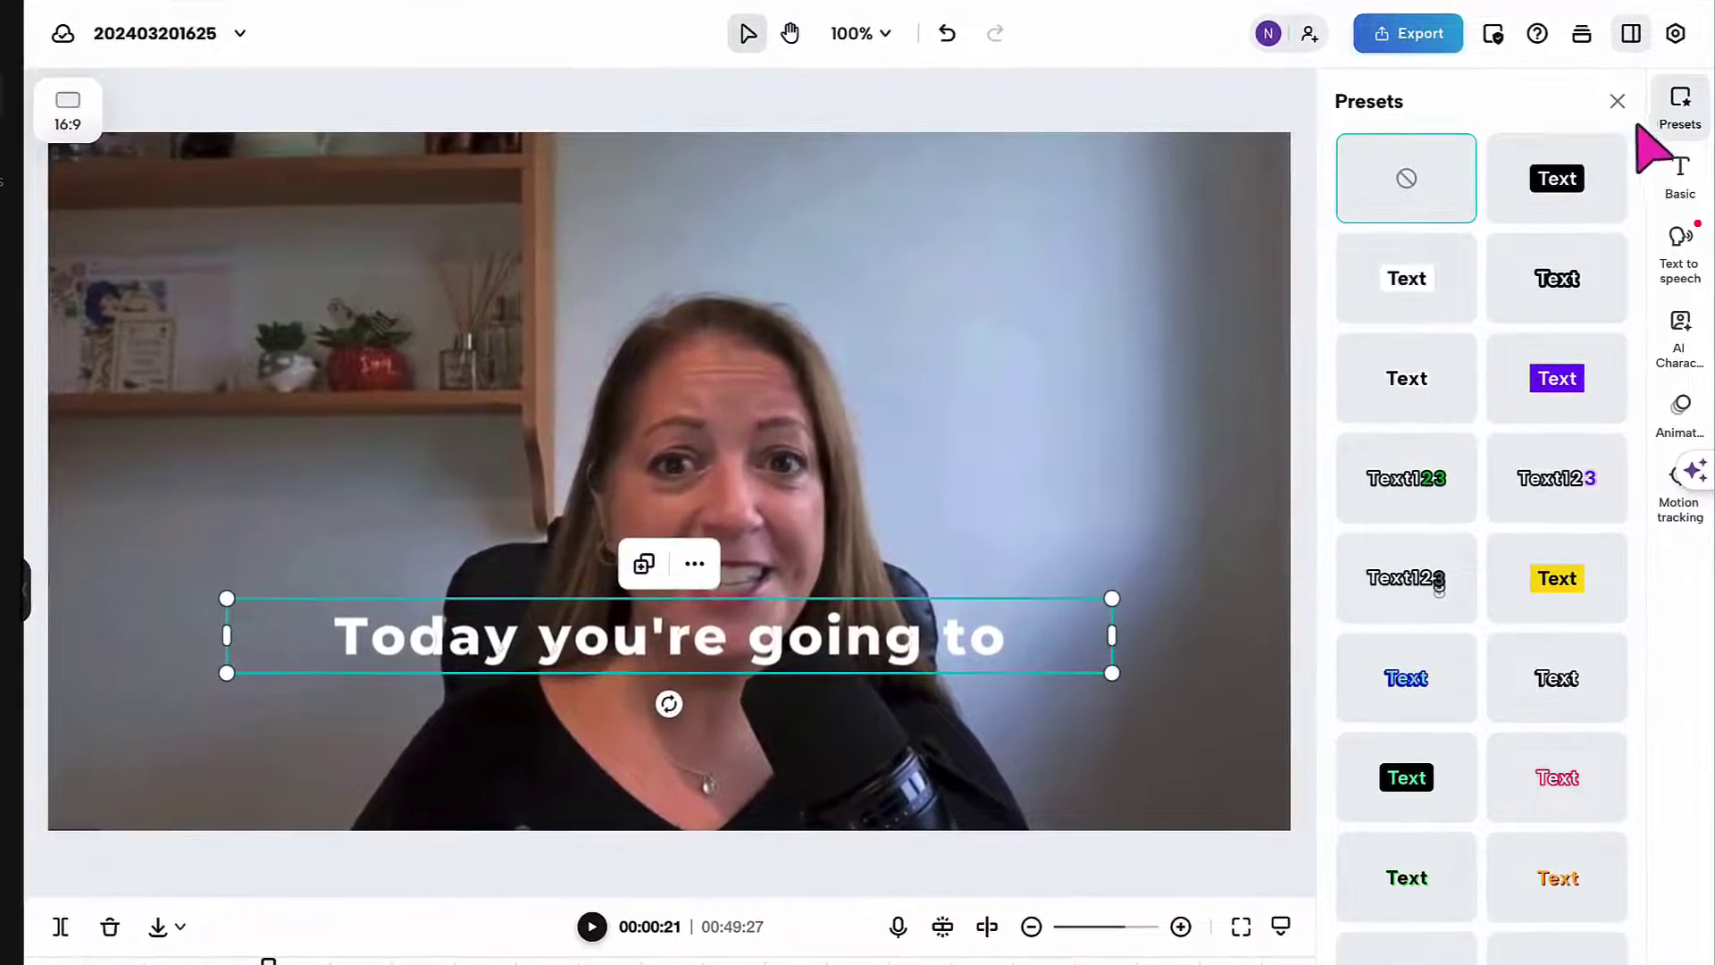
left_click(1559, 190)
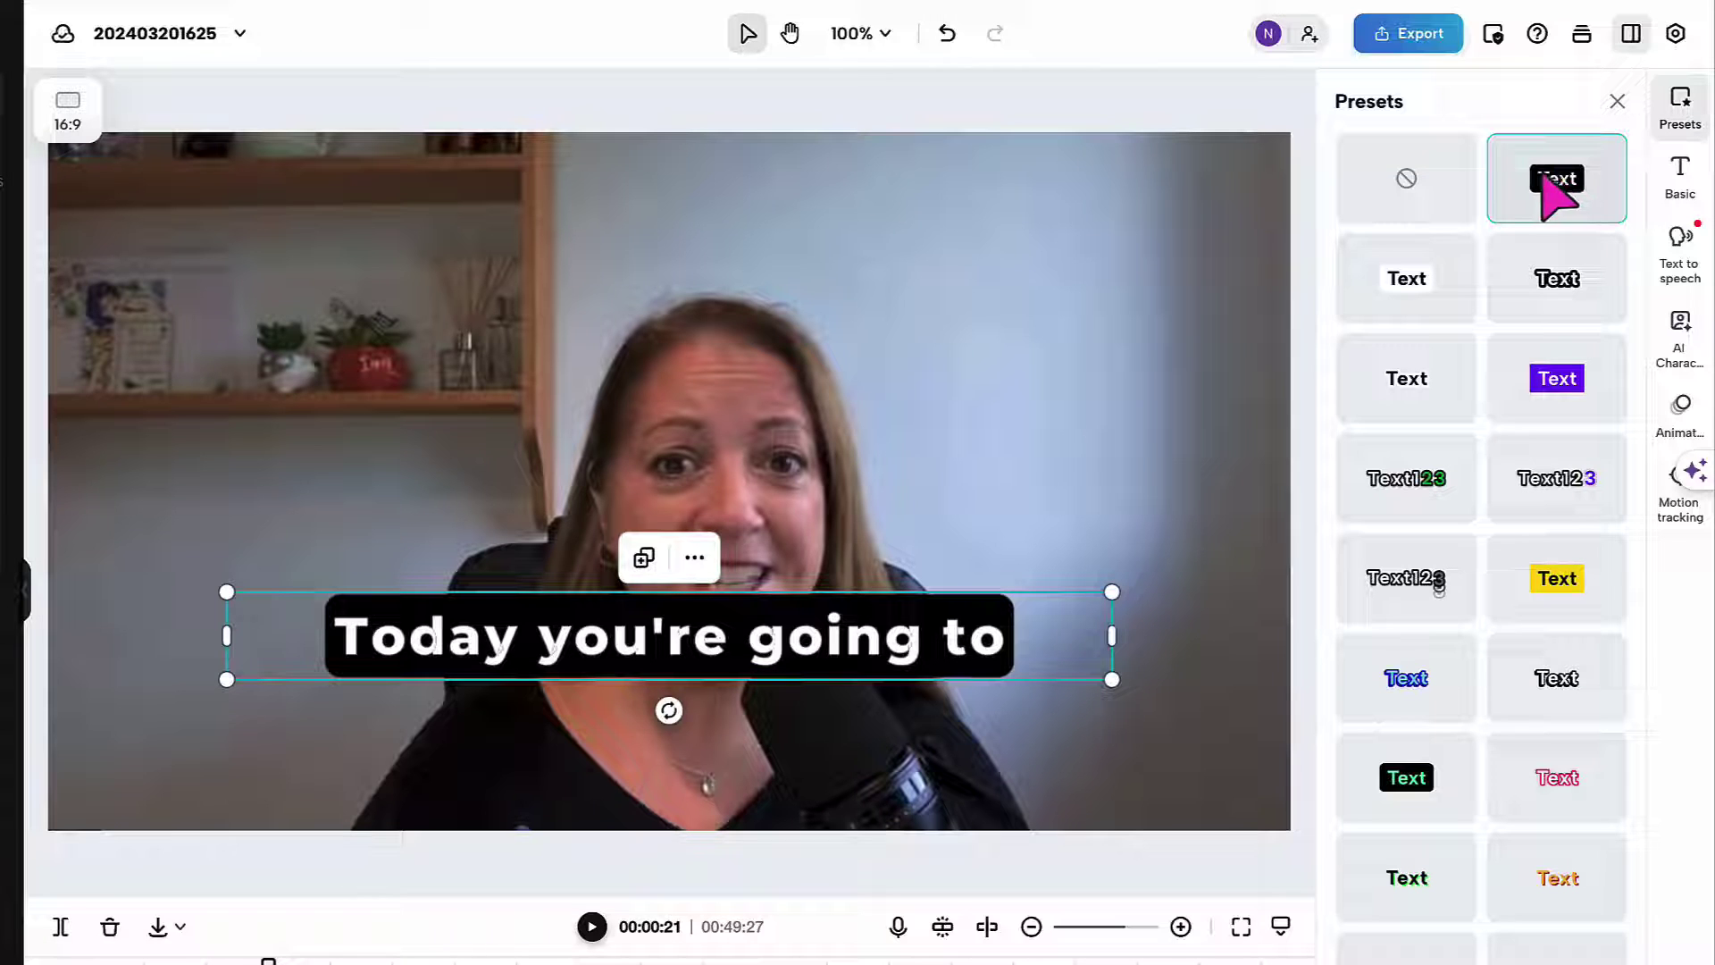
left_click(1420, 300)
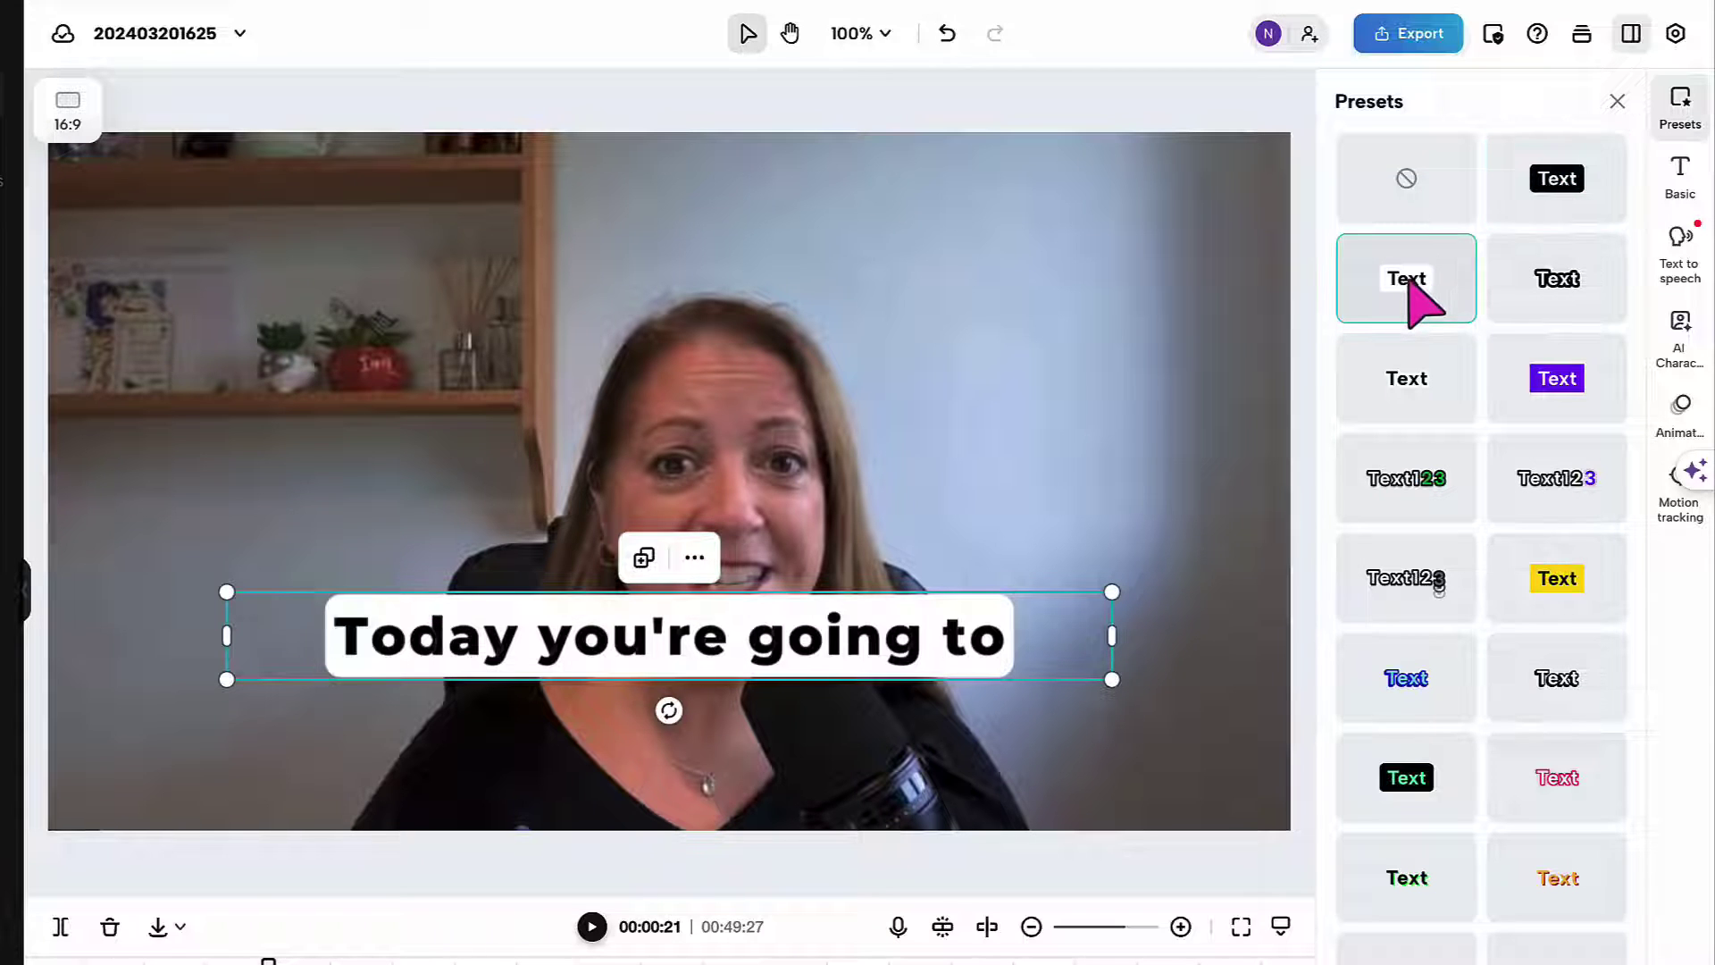
left_click(1558, 306)
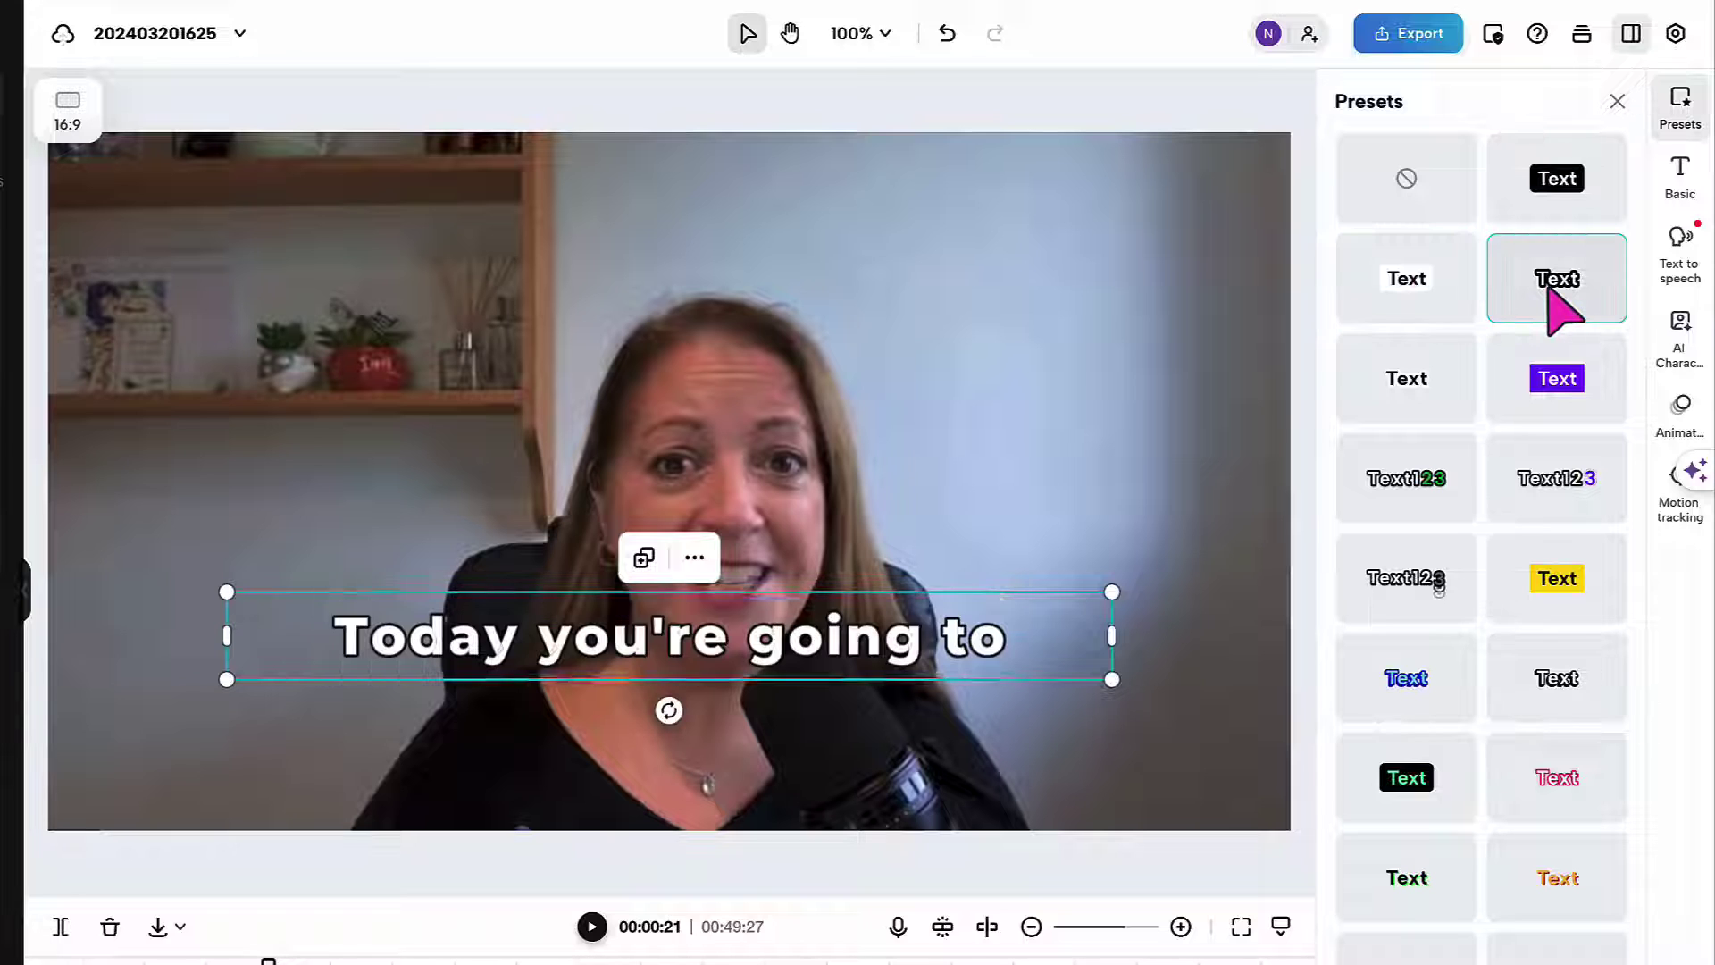
left_click(1563, 497)
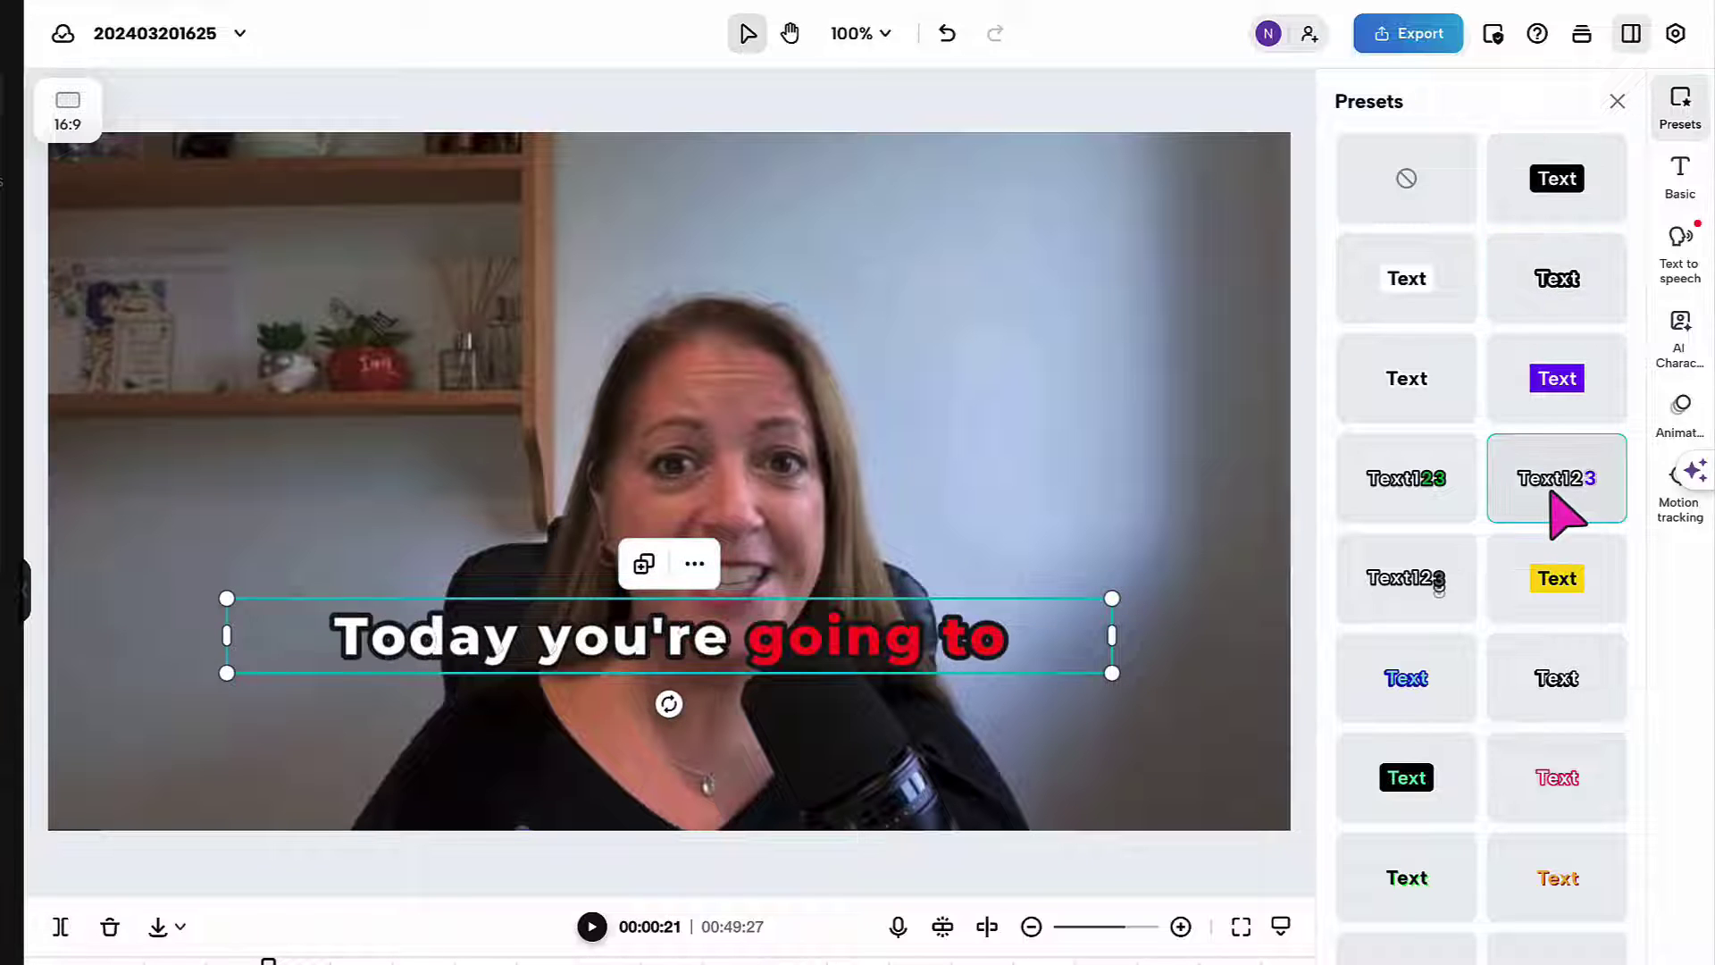
left_click(1456, 498)
left_click(592, 927)
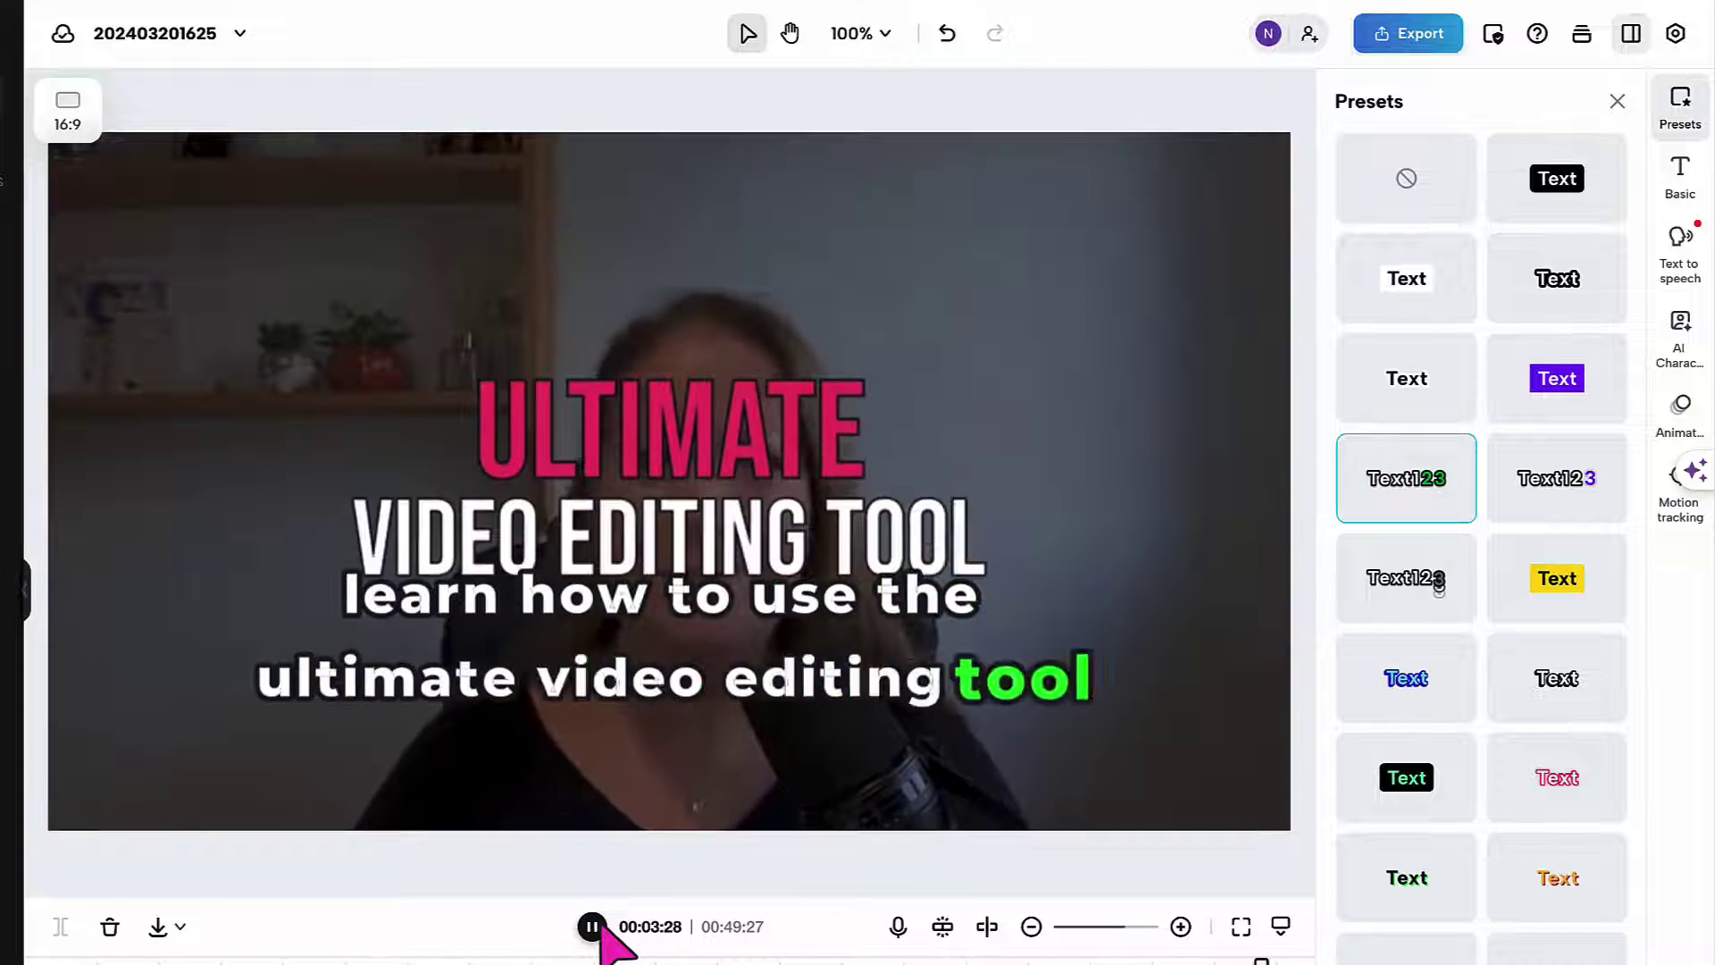
left_click(592, 926)
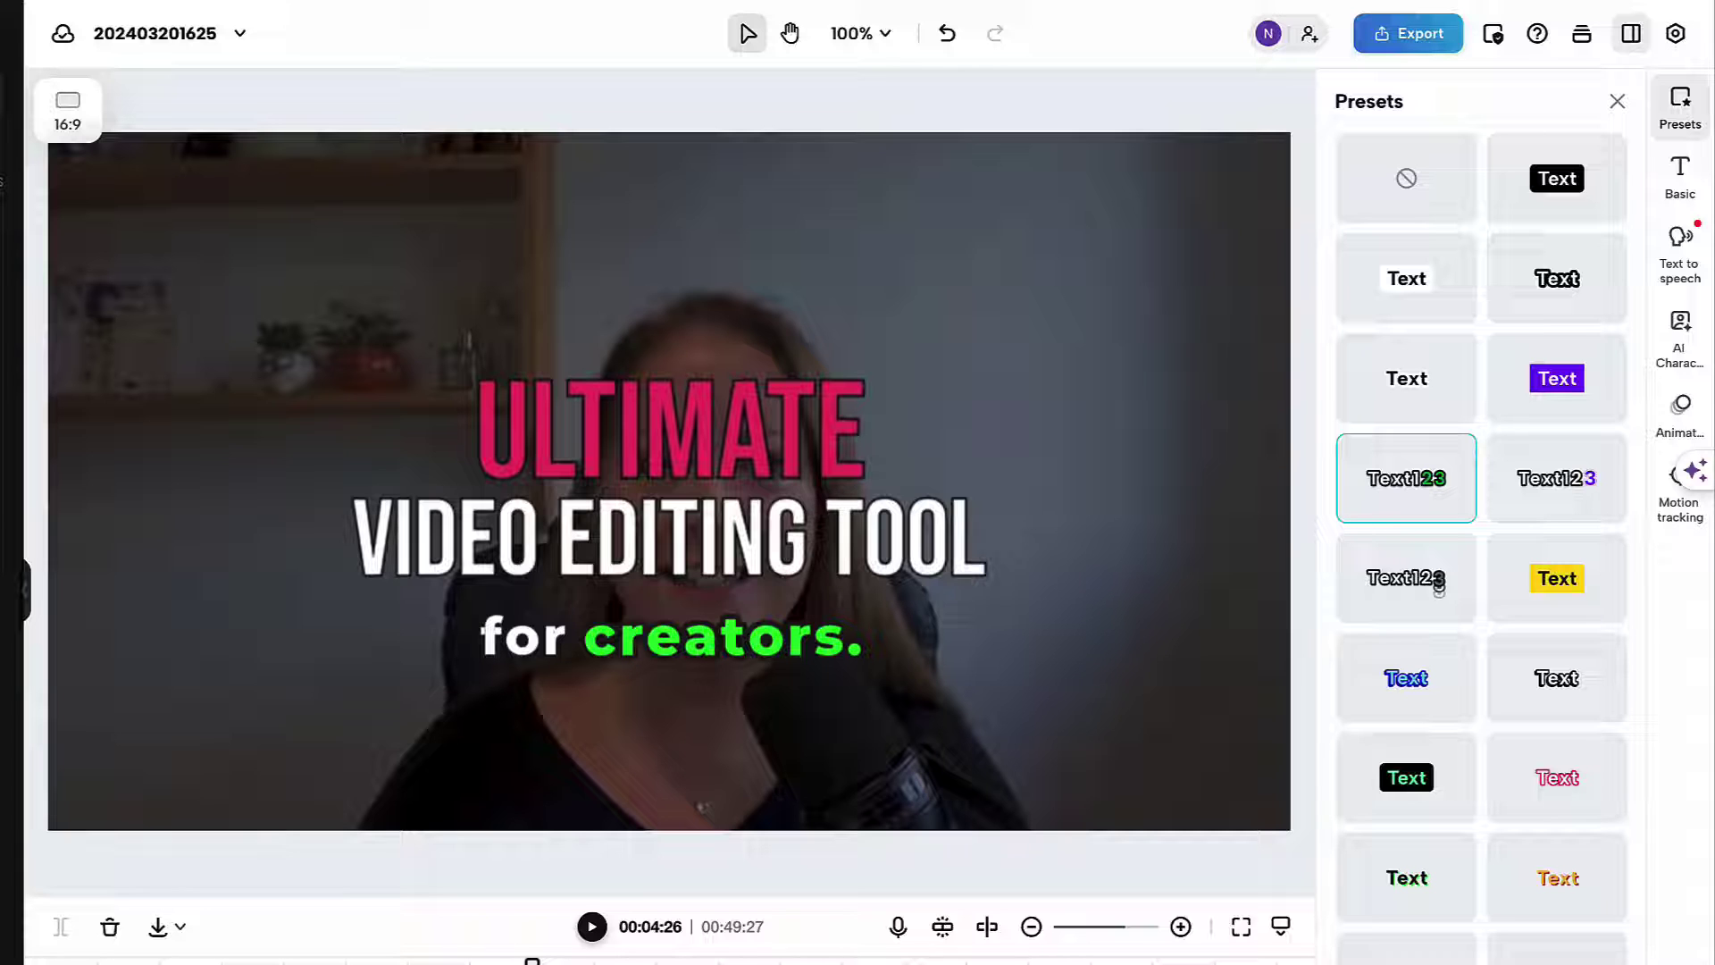
left_click(1541, 403)
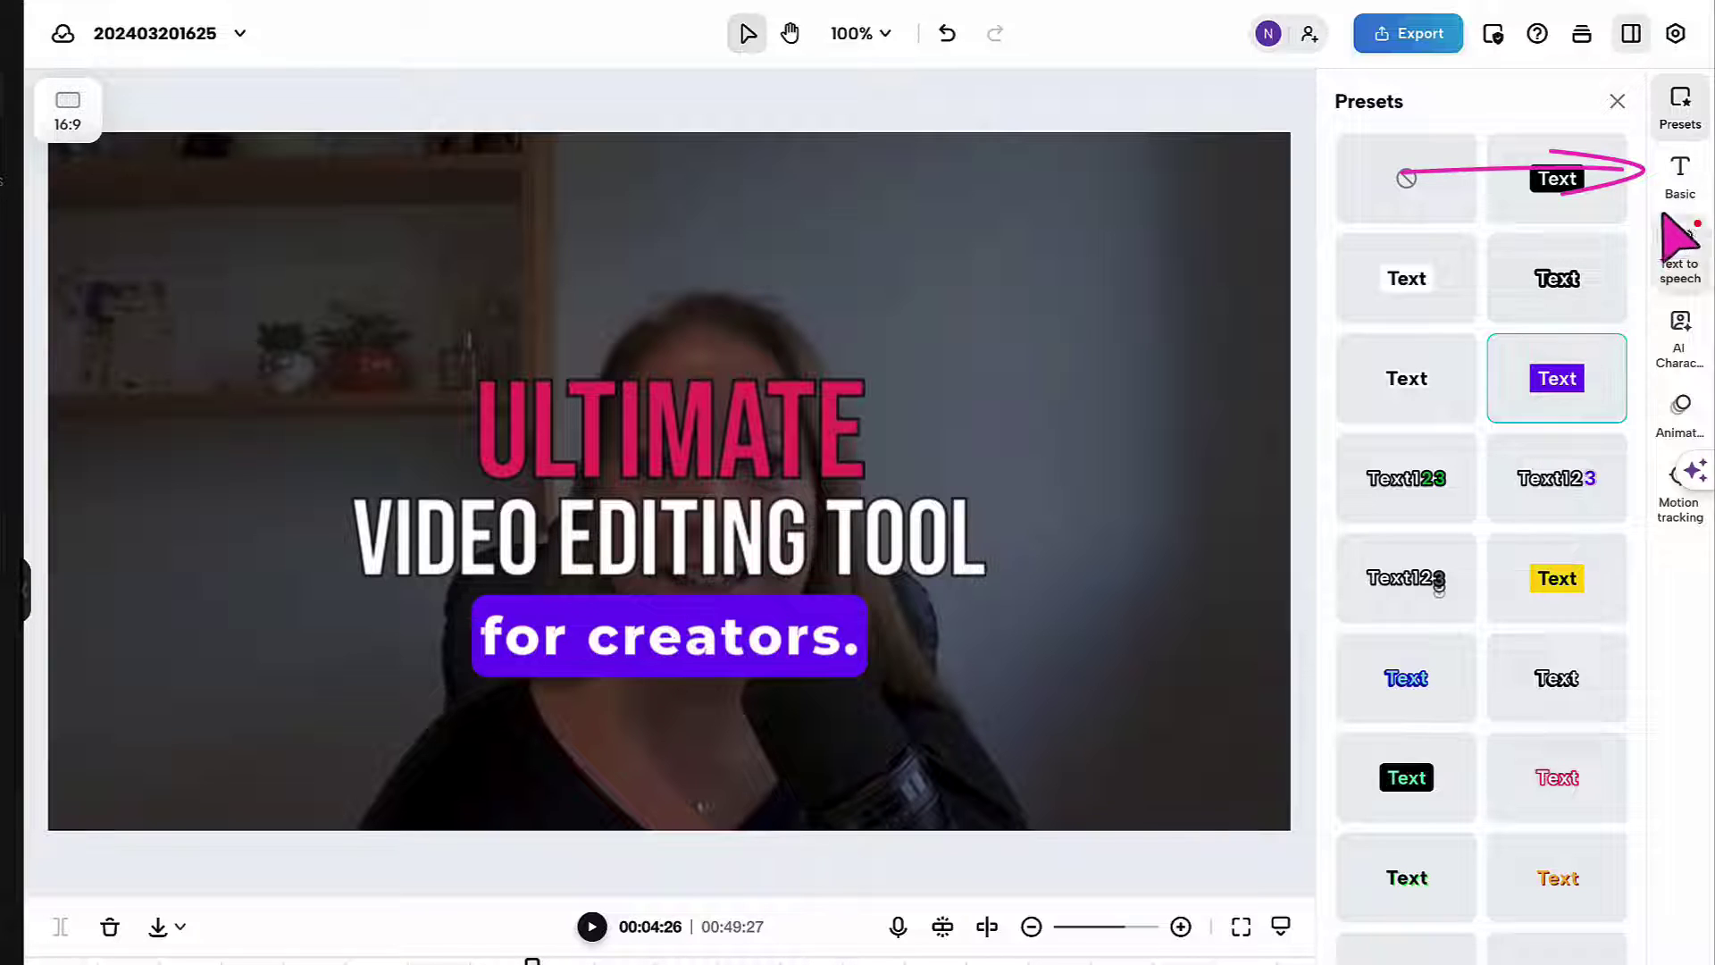
- Give the white caption text a black stroke outline
left_click(1690, 173)
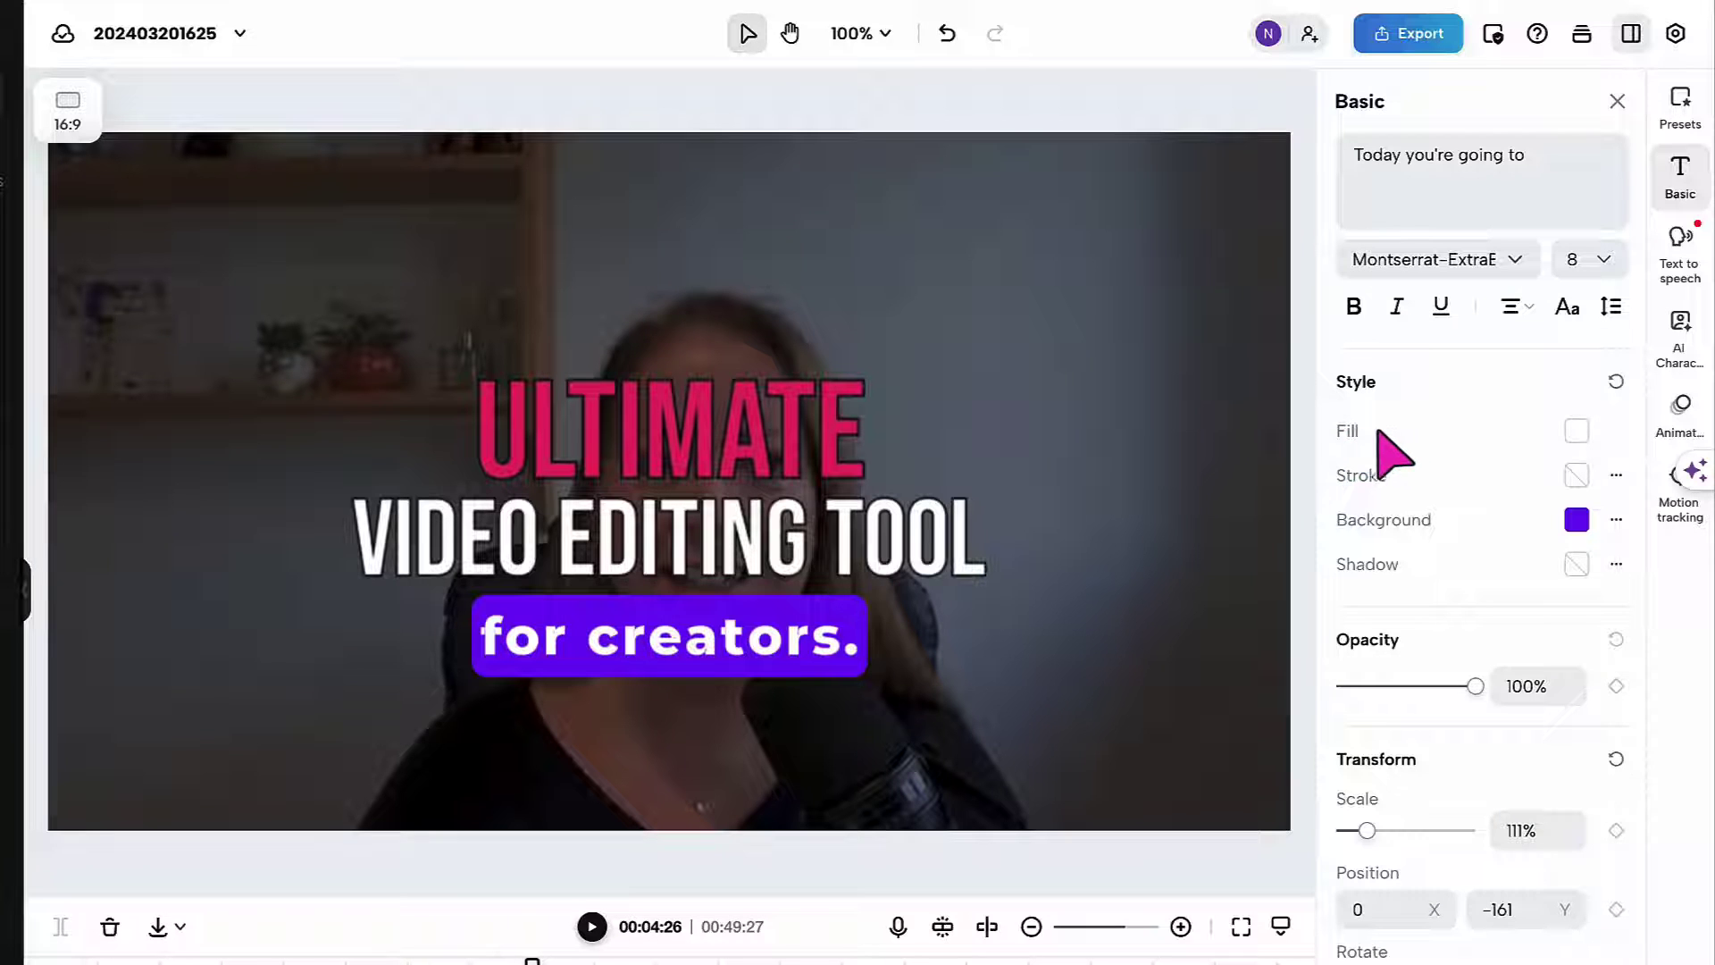
left_click(1579, 432)
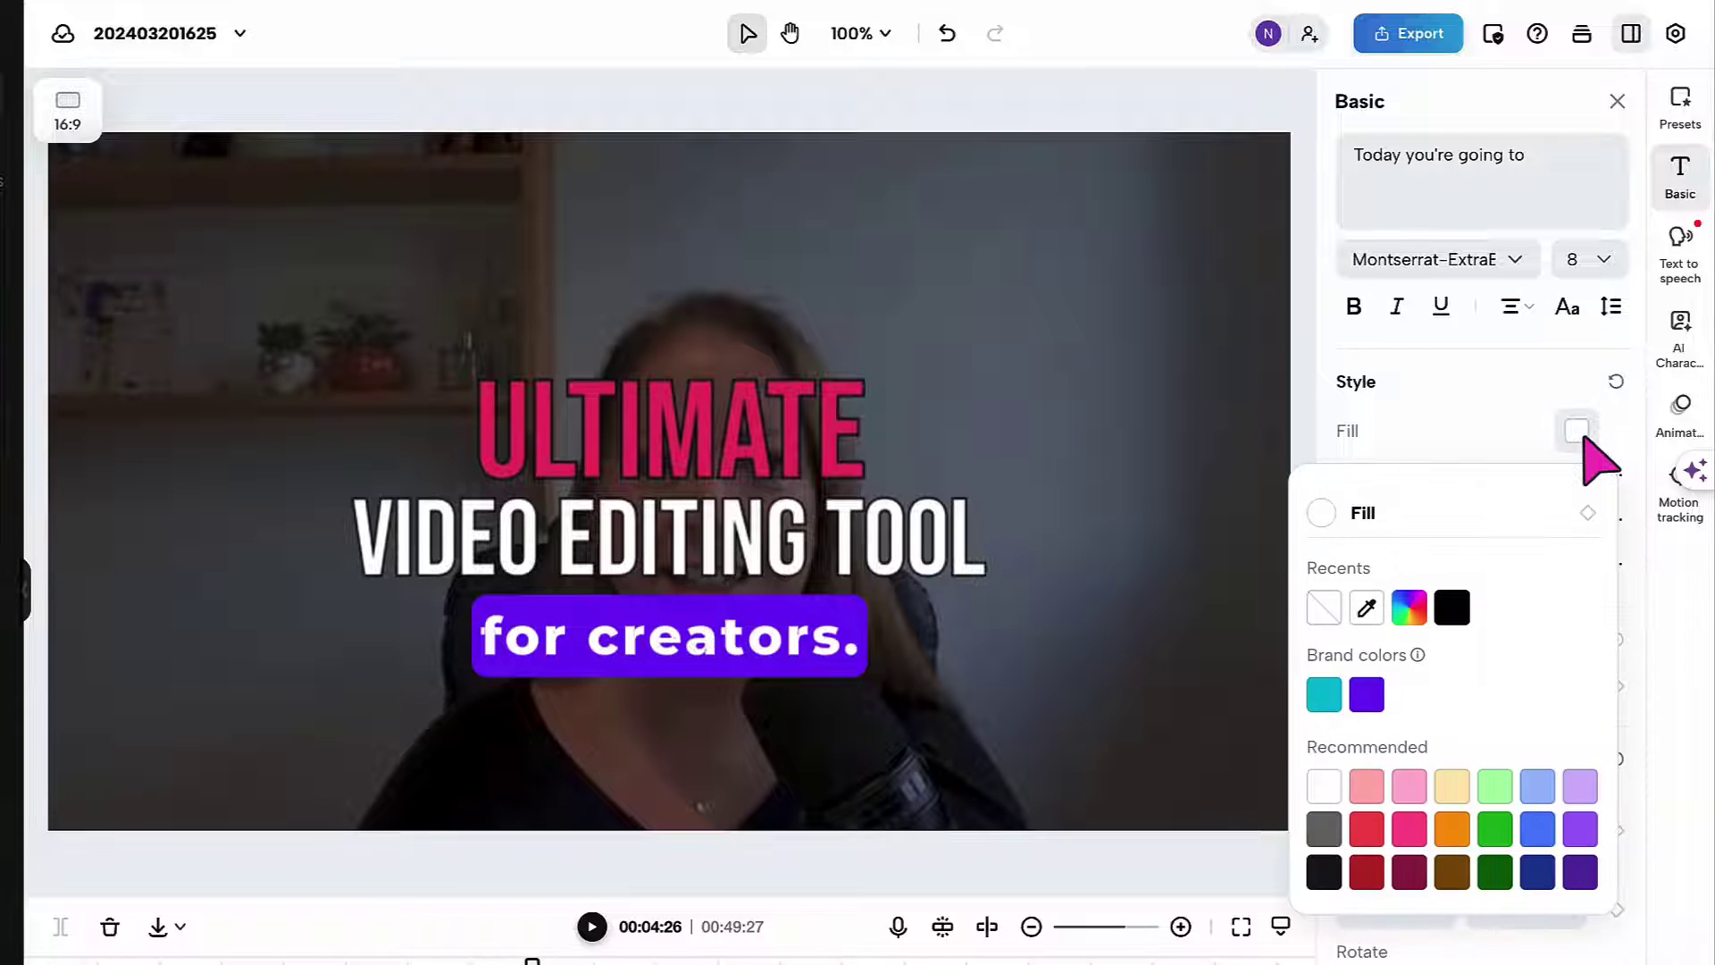
left_click(1580, 436)
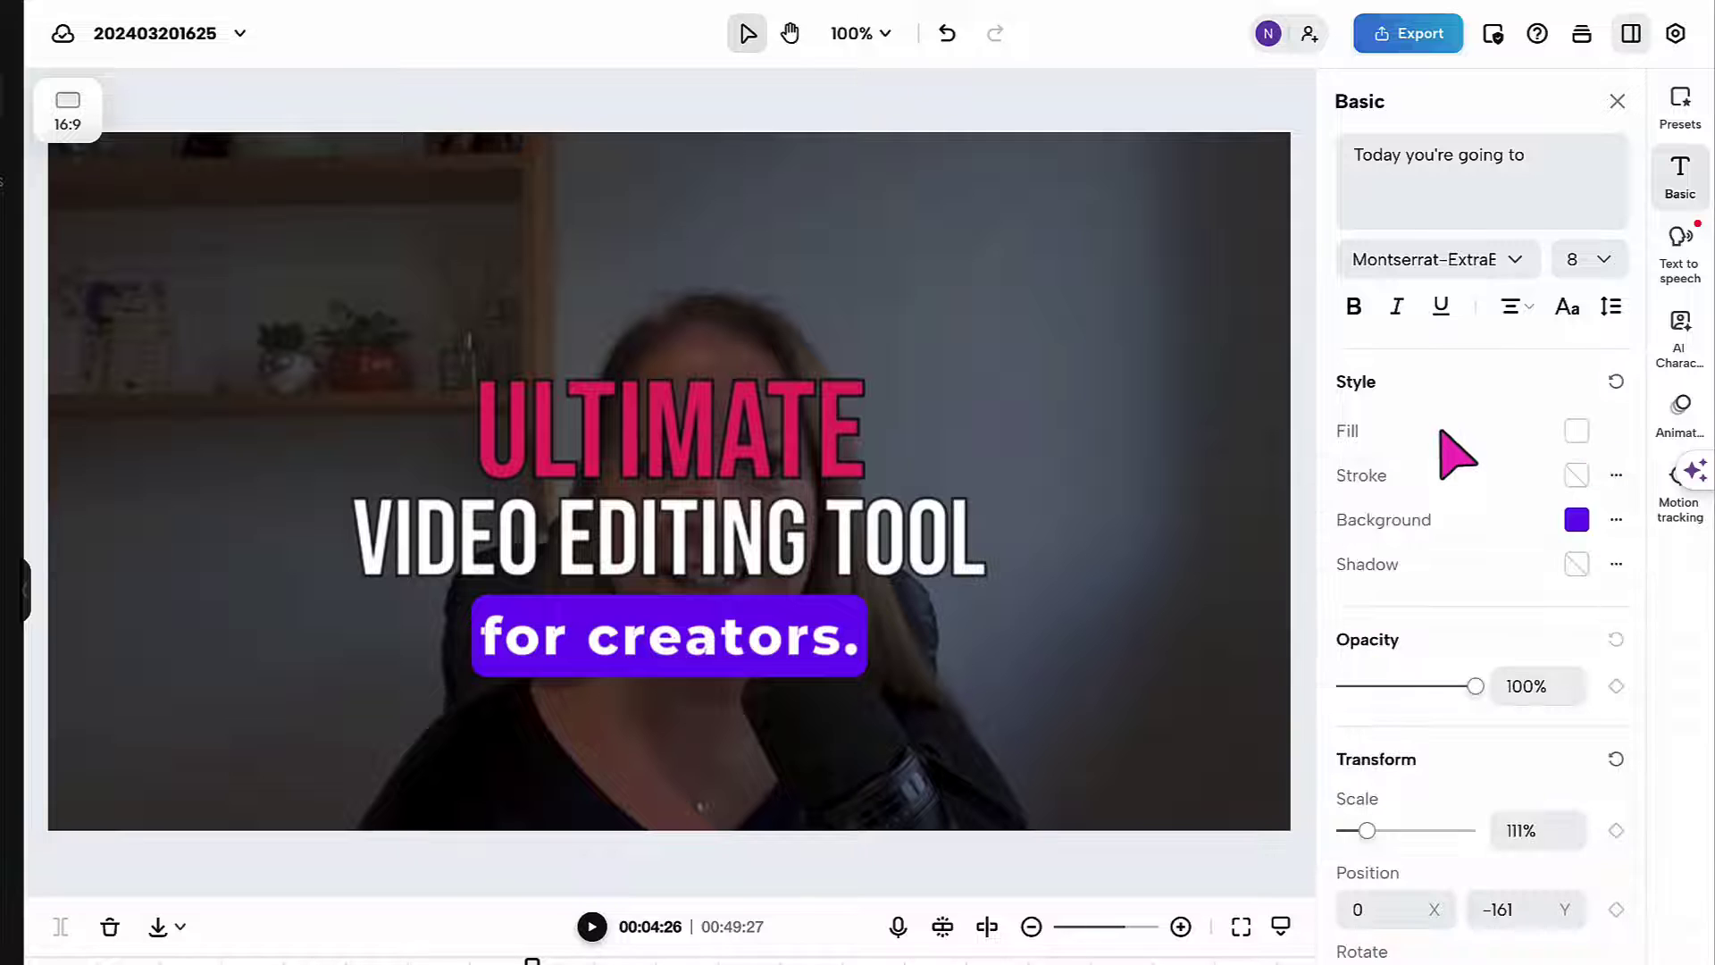
left_click(1577, 475)
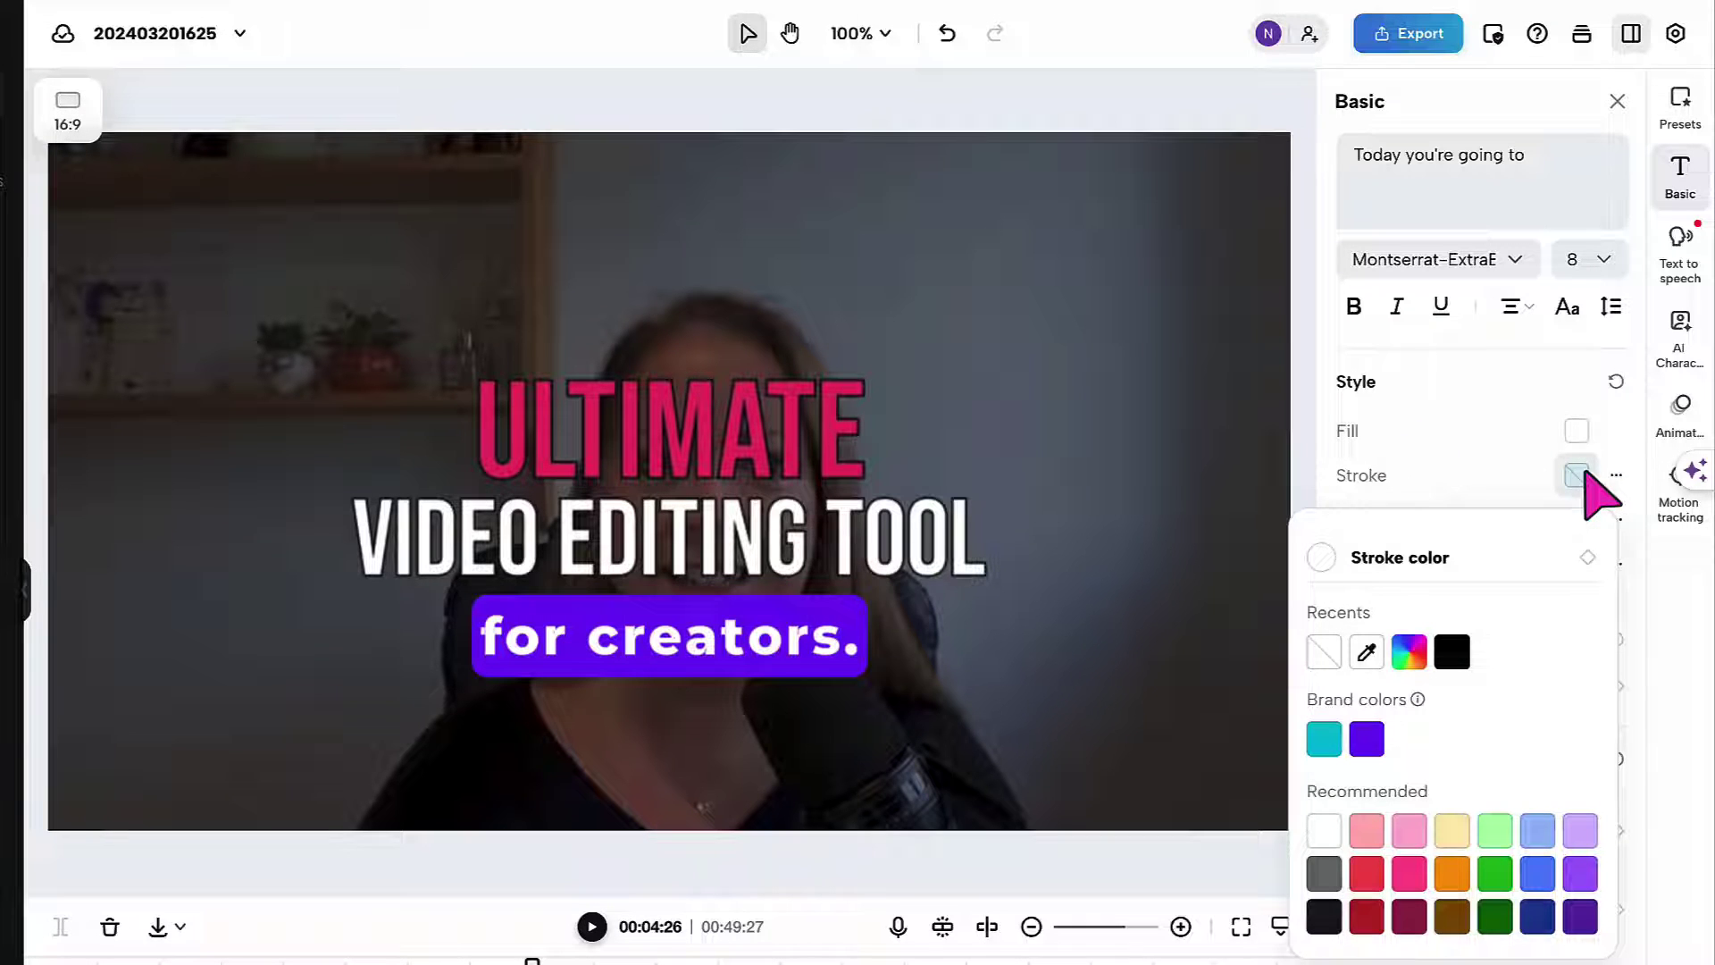
left_click(1451, 651)
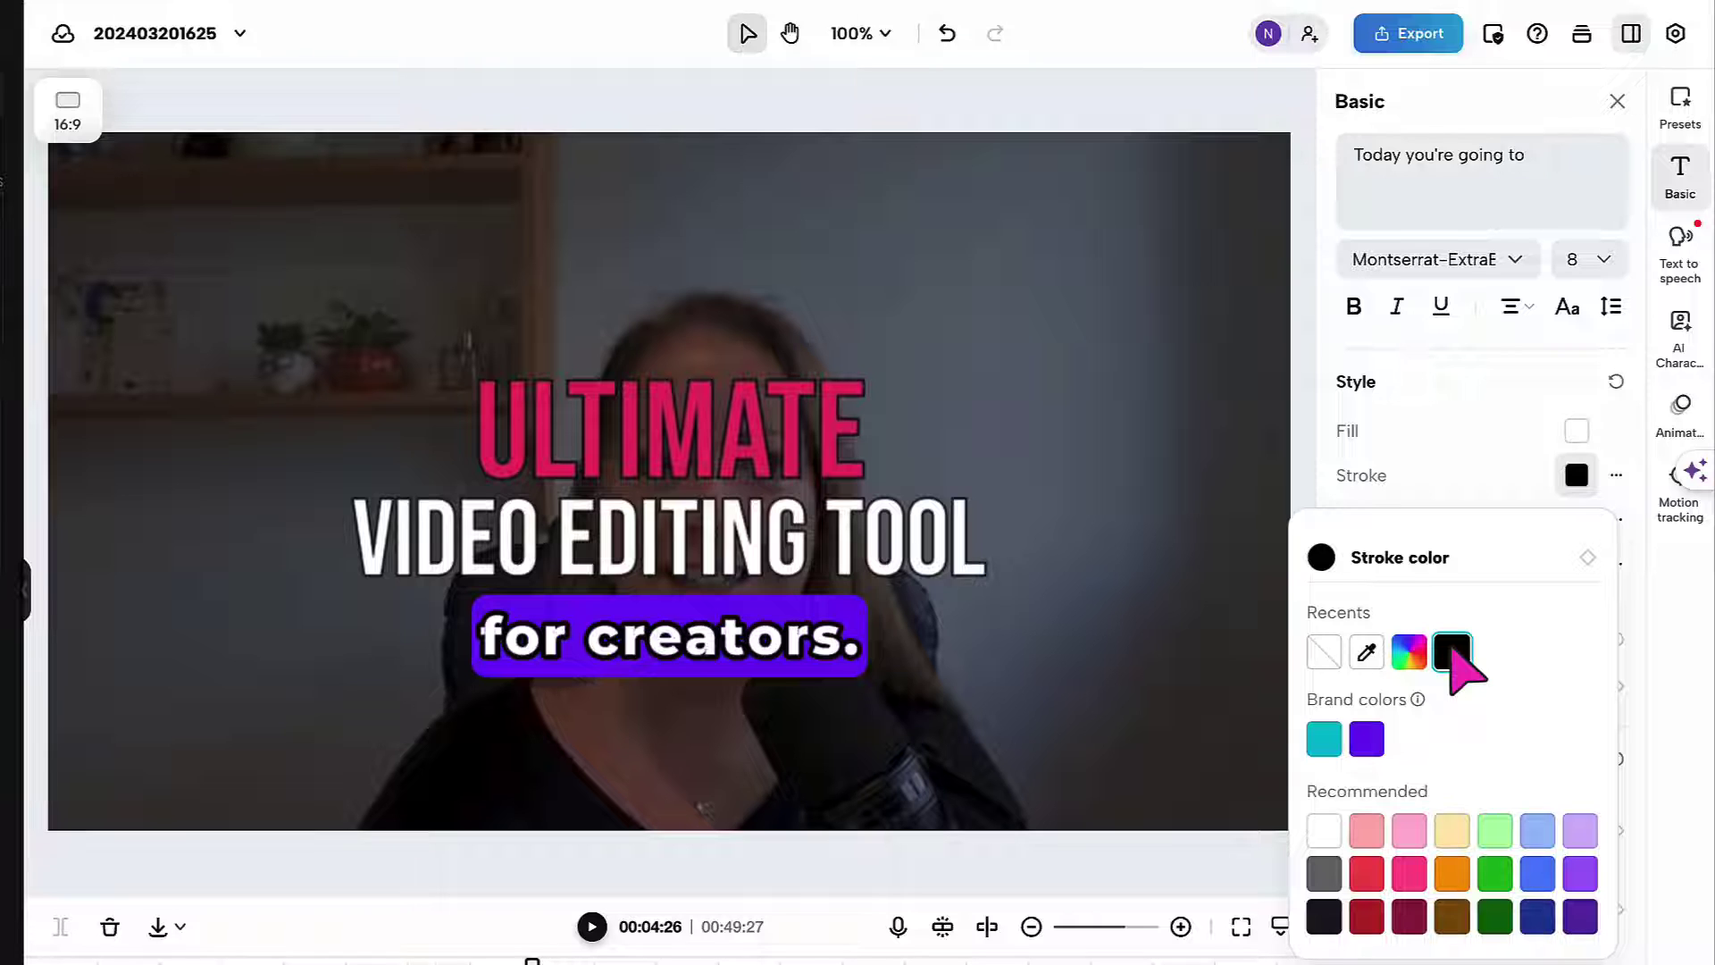
left_click(1423, 491)
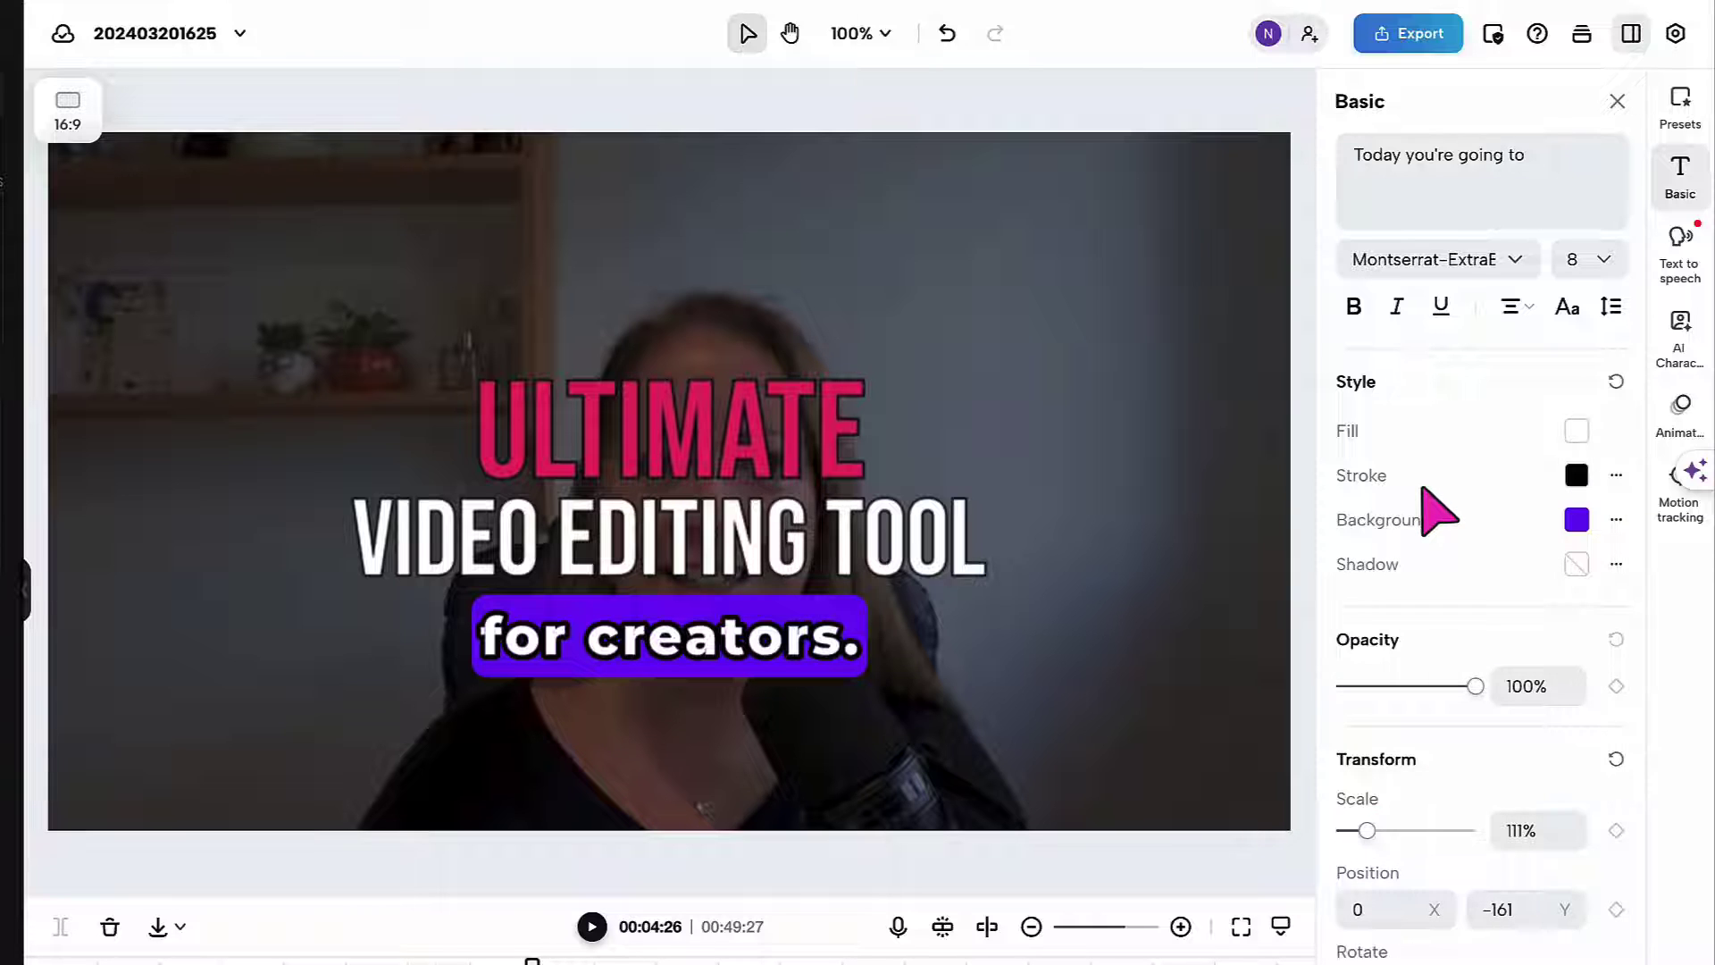
- Change the caption background from purple to teal and add a black shadow
left_click(1577, 520)
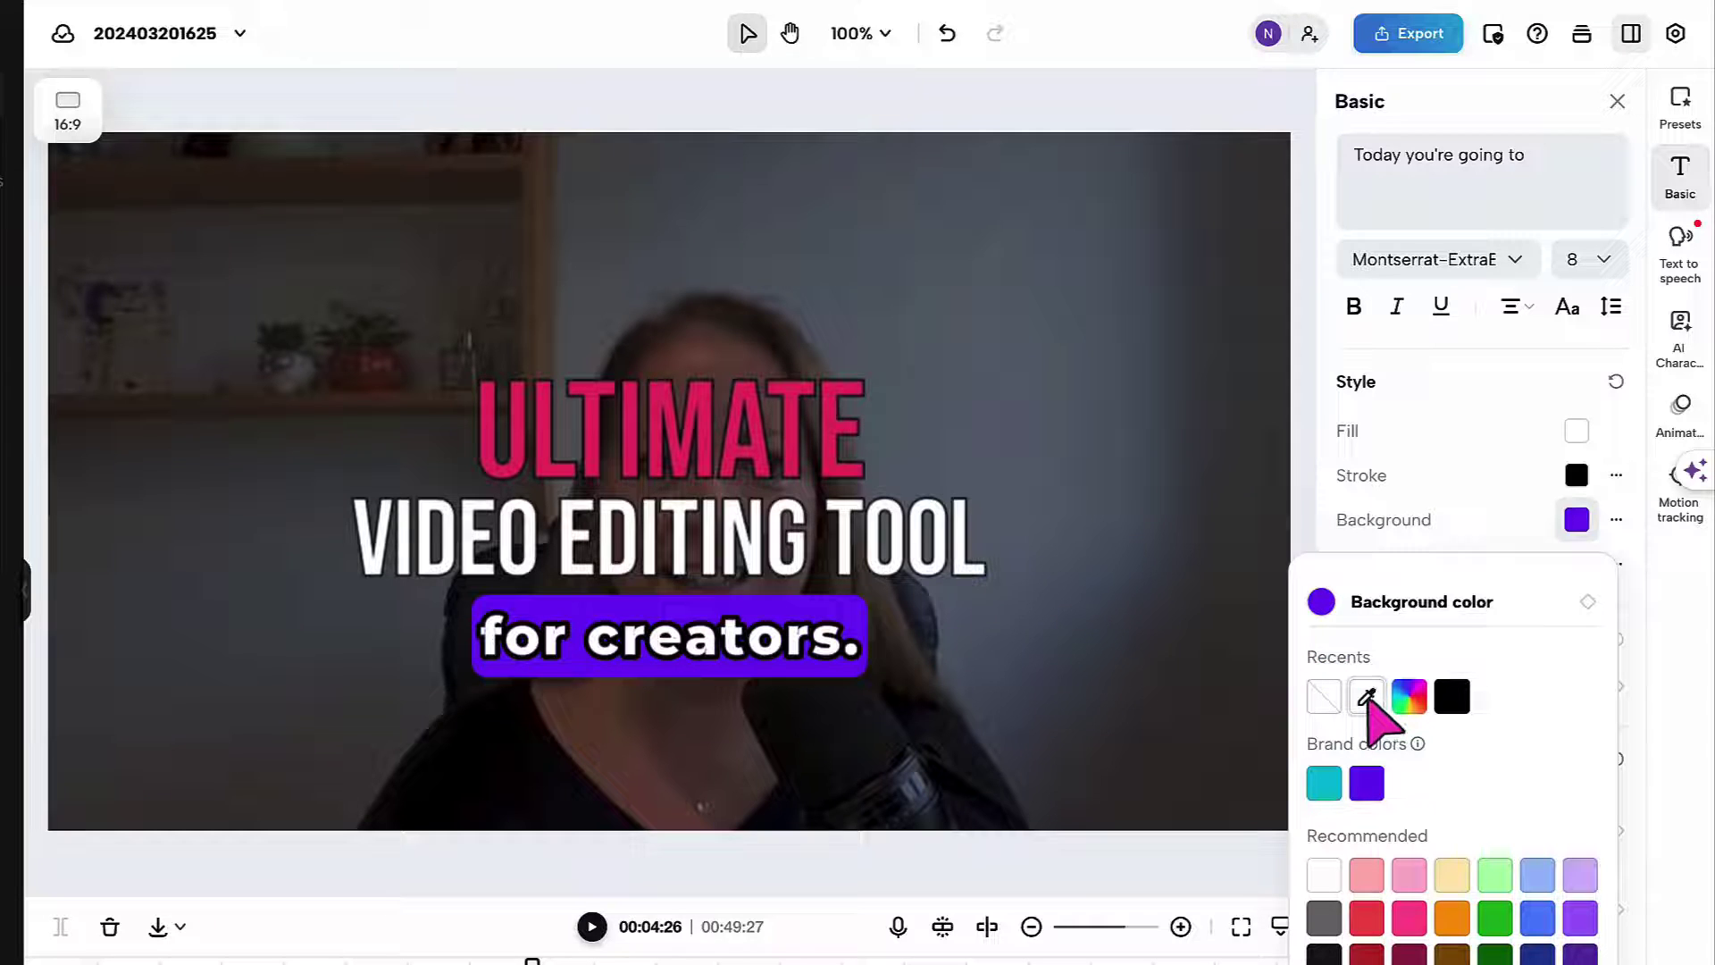
left_click(1366, 697)
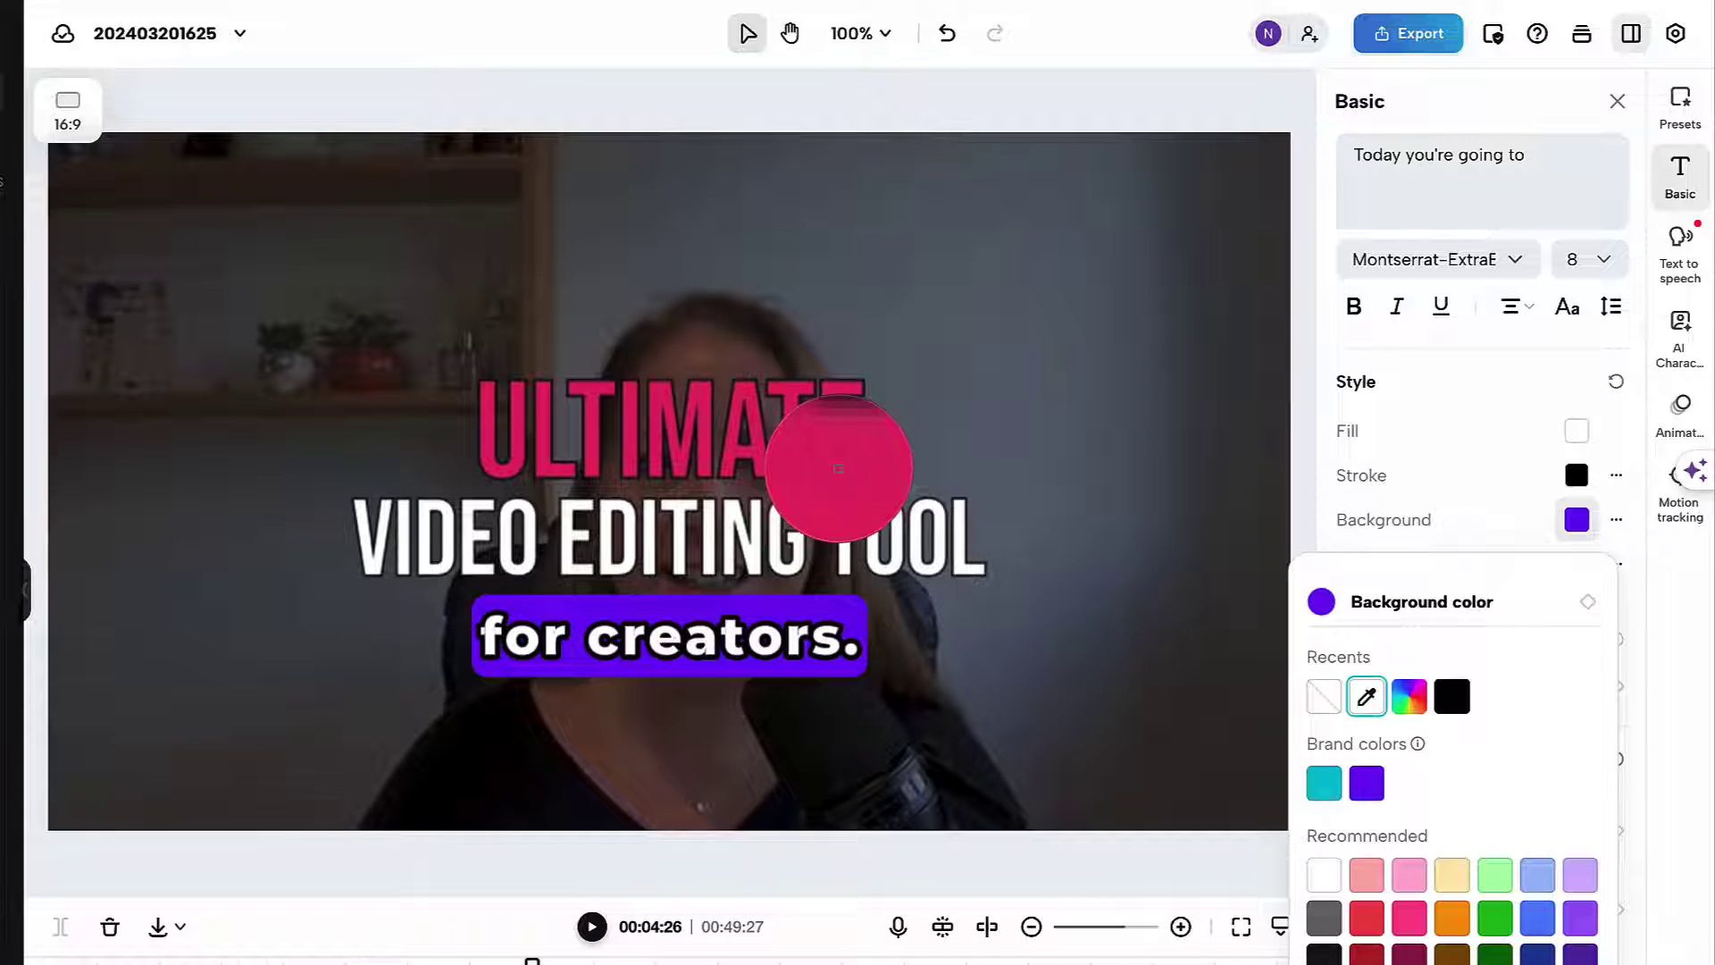
left_click(838, 468)
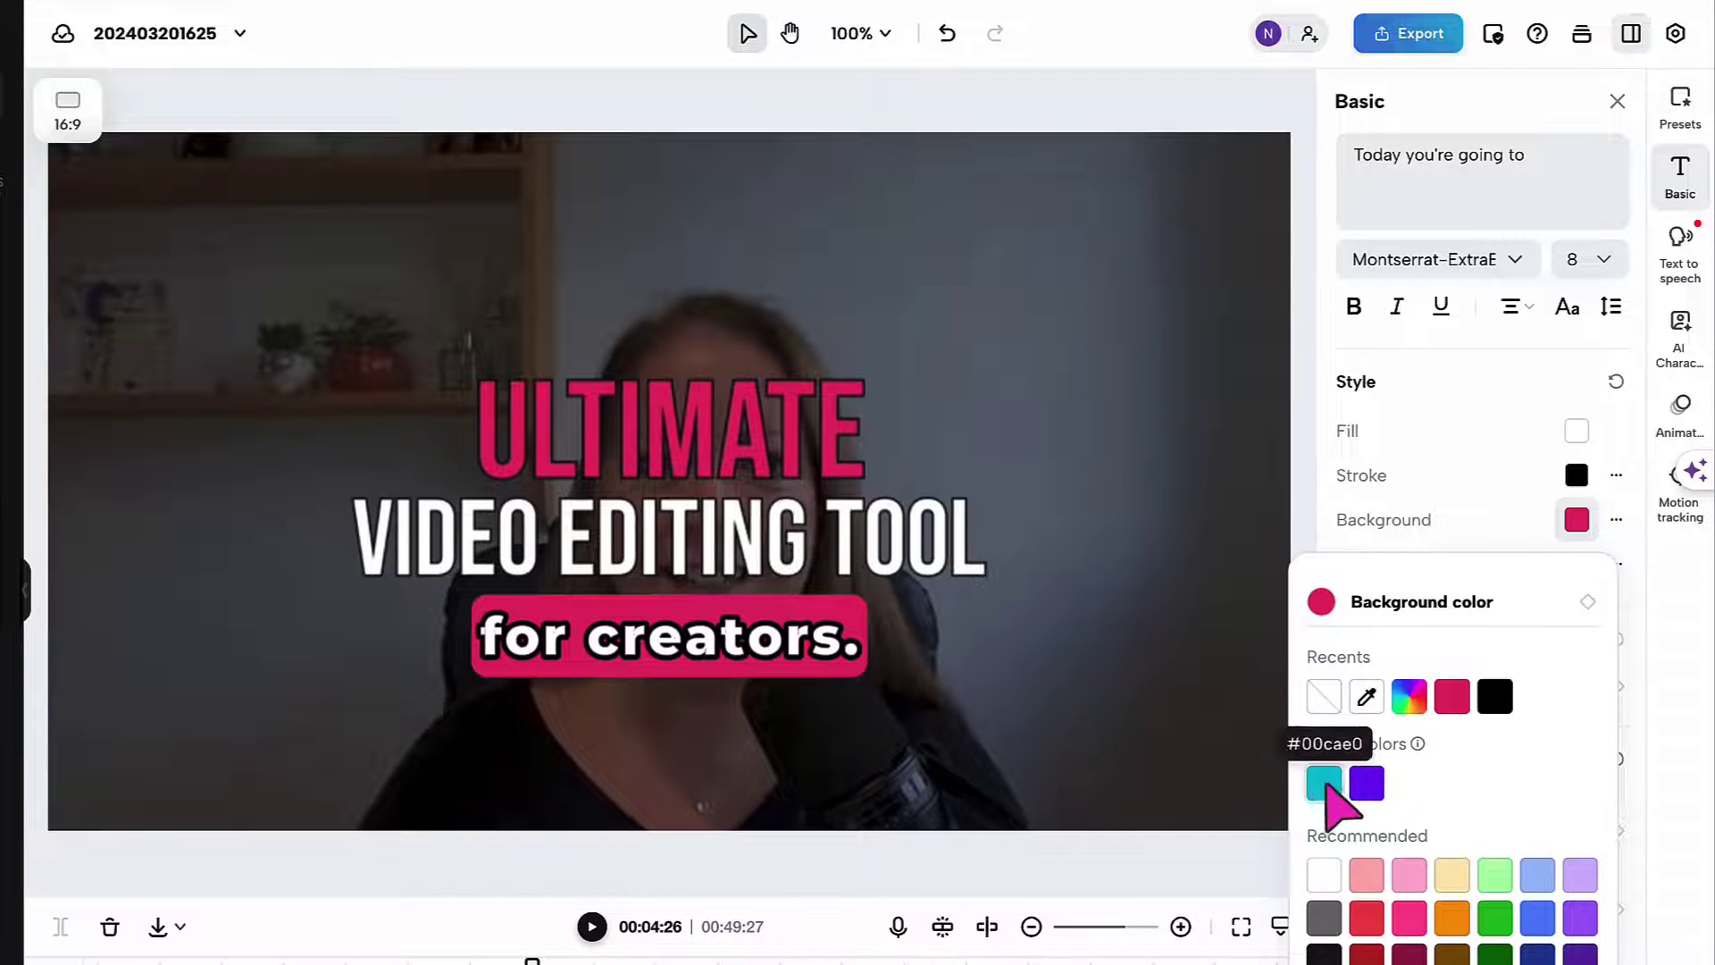
left_click(1323, 784)
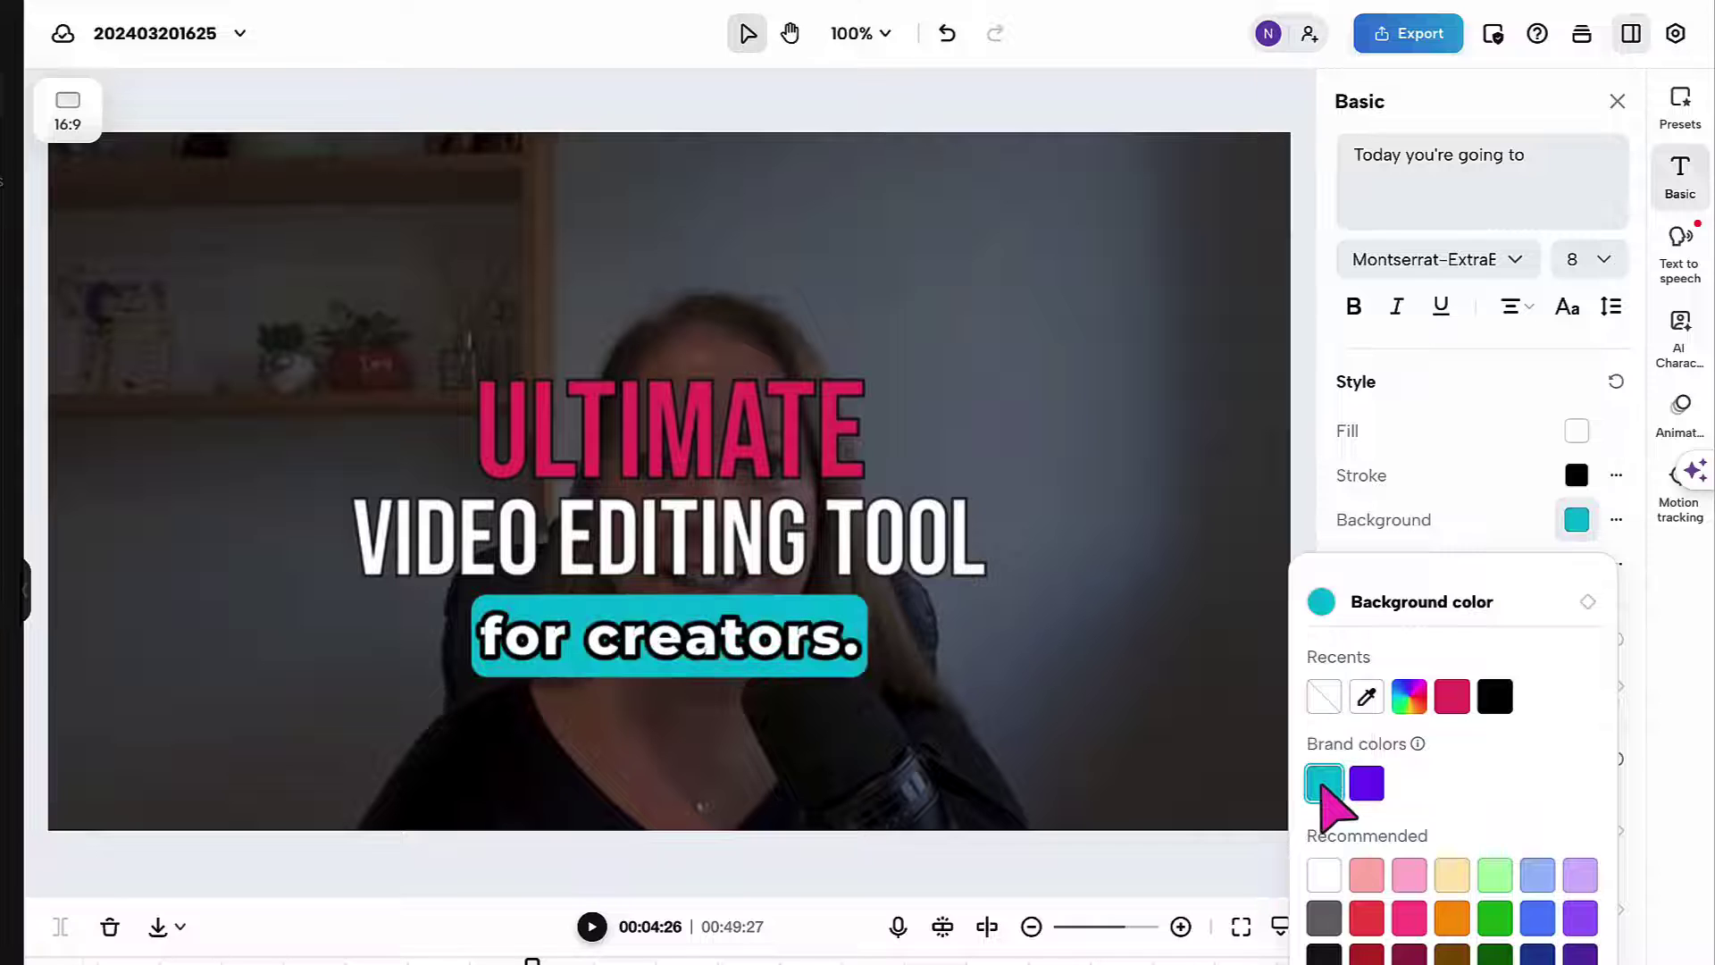
left_click(1318, 533)
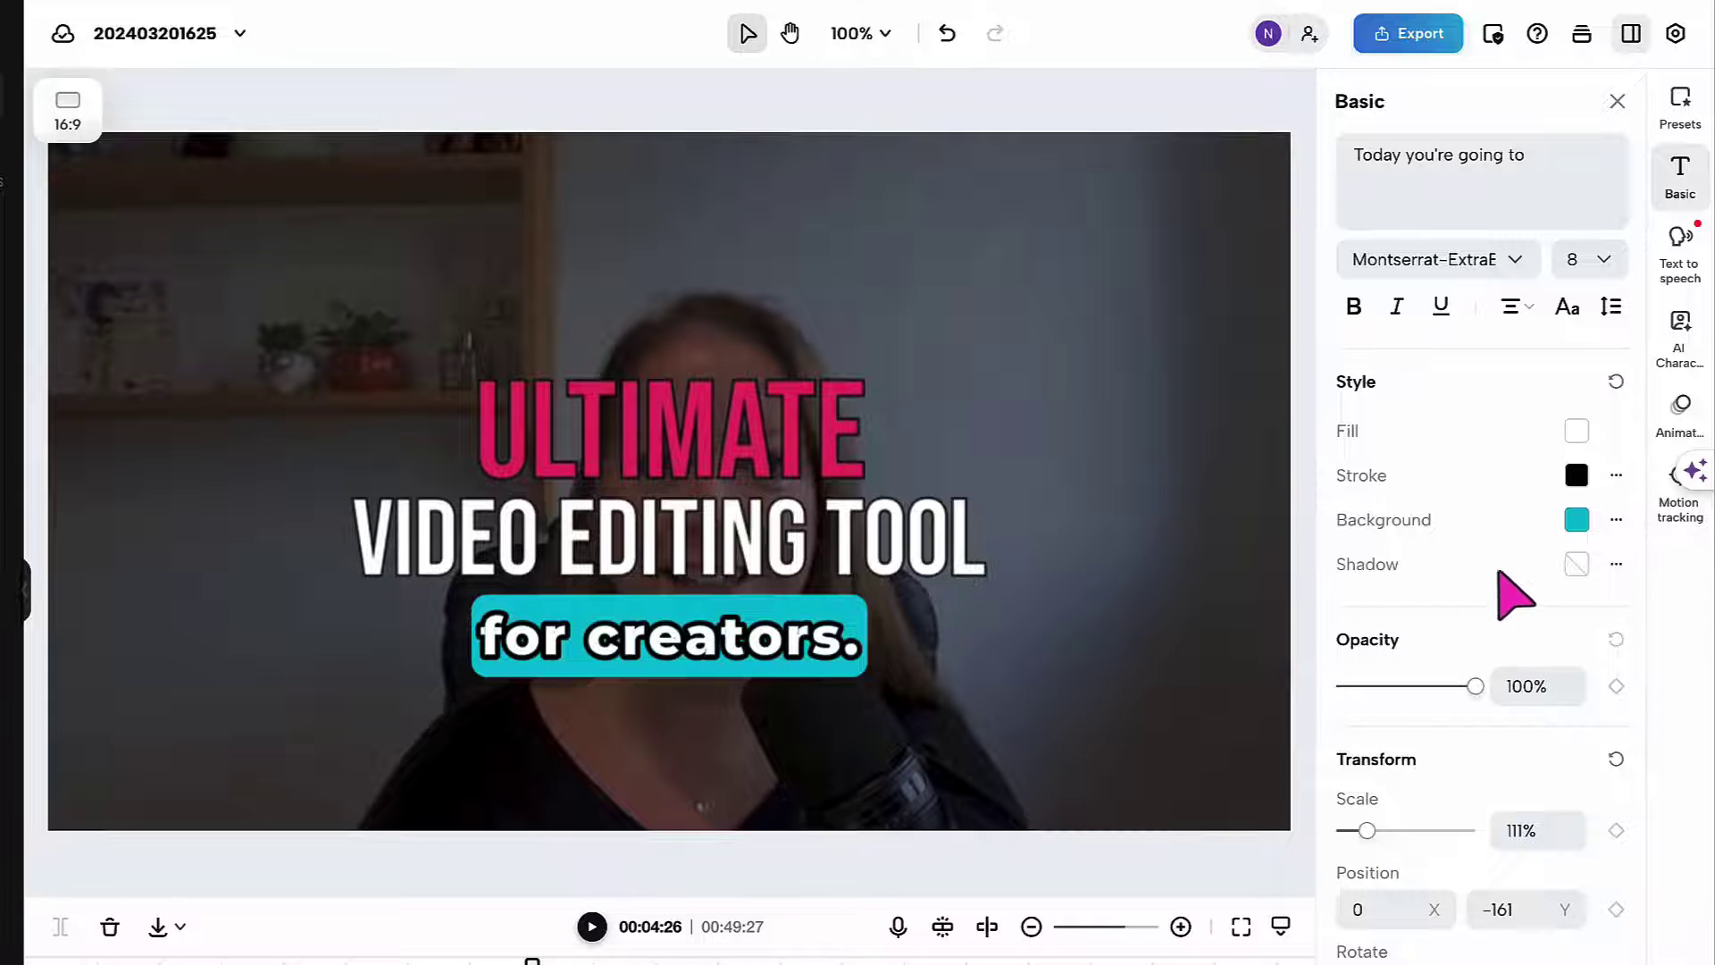
left_click(1580, 564)
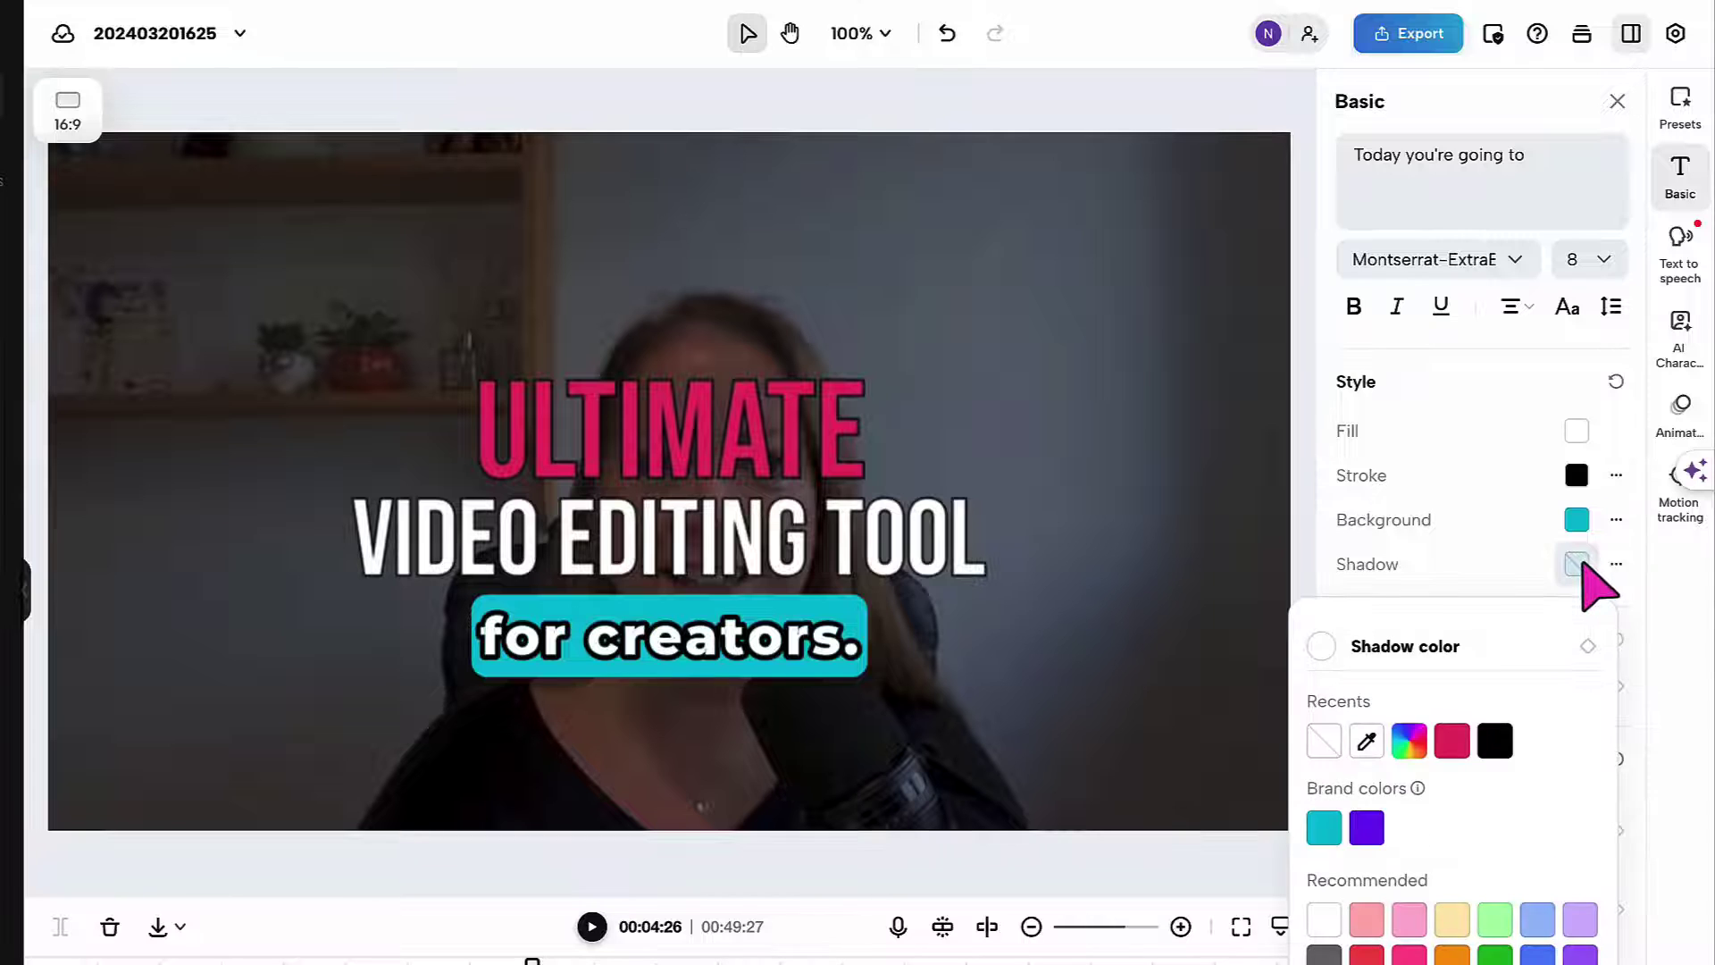
left_click(1499, 751)
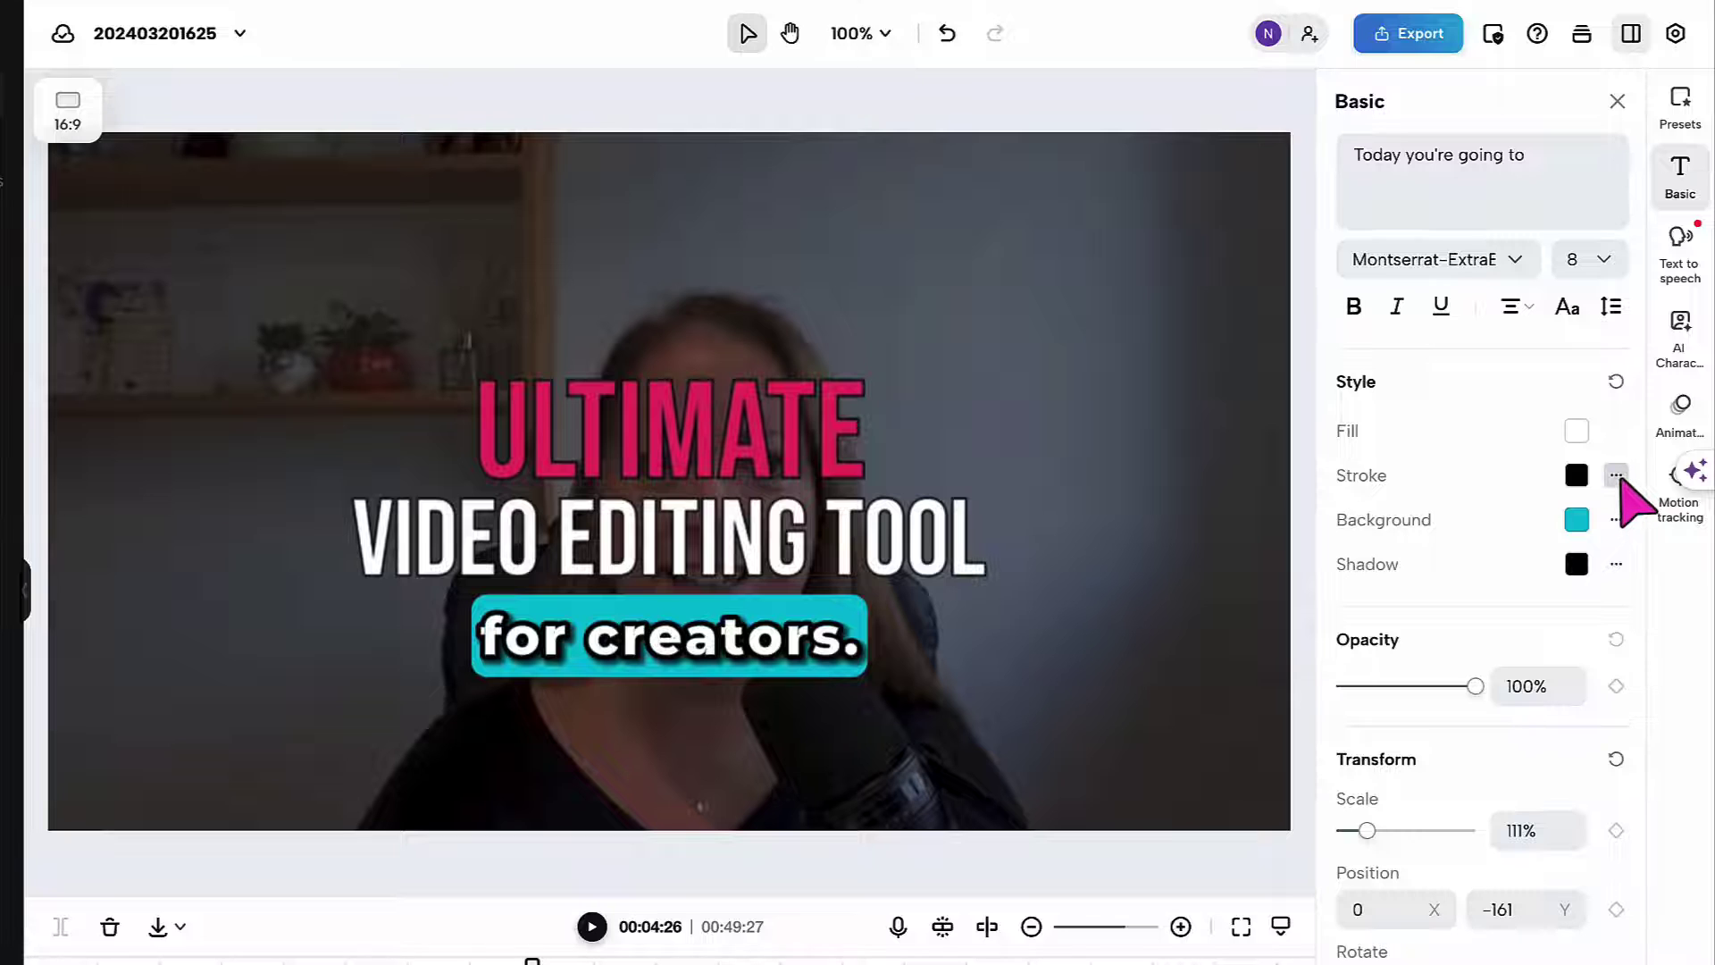
- Thicken the caption outline with the Stroke size slider, then test fading the teal background's opacity
left_click(1616, 476)
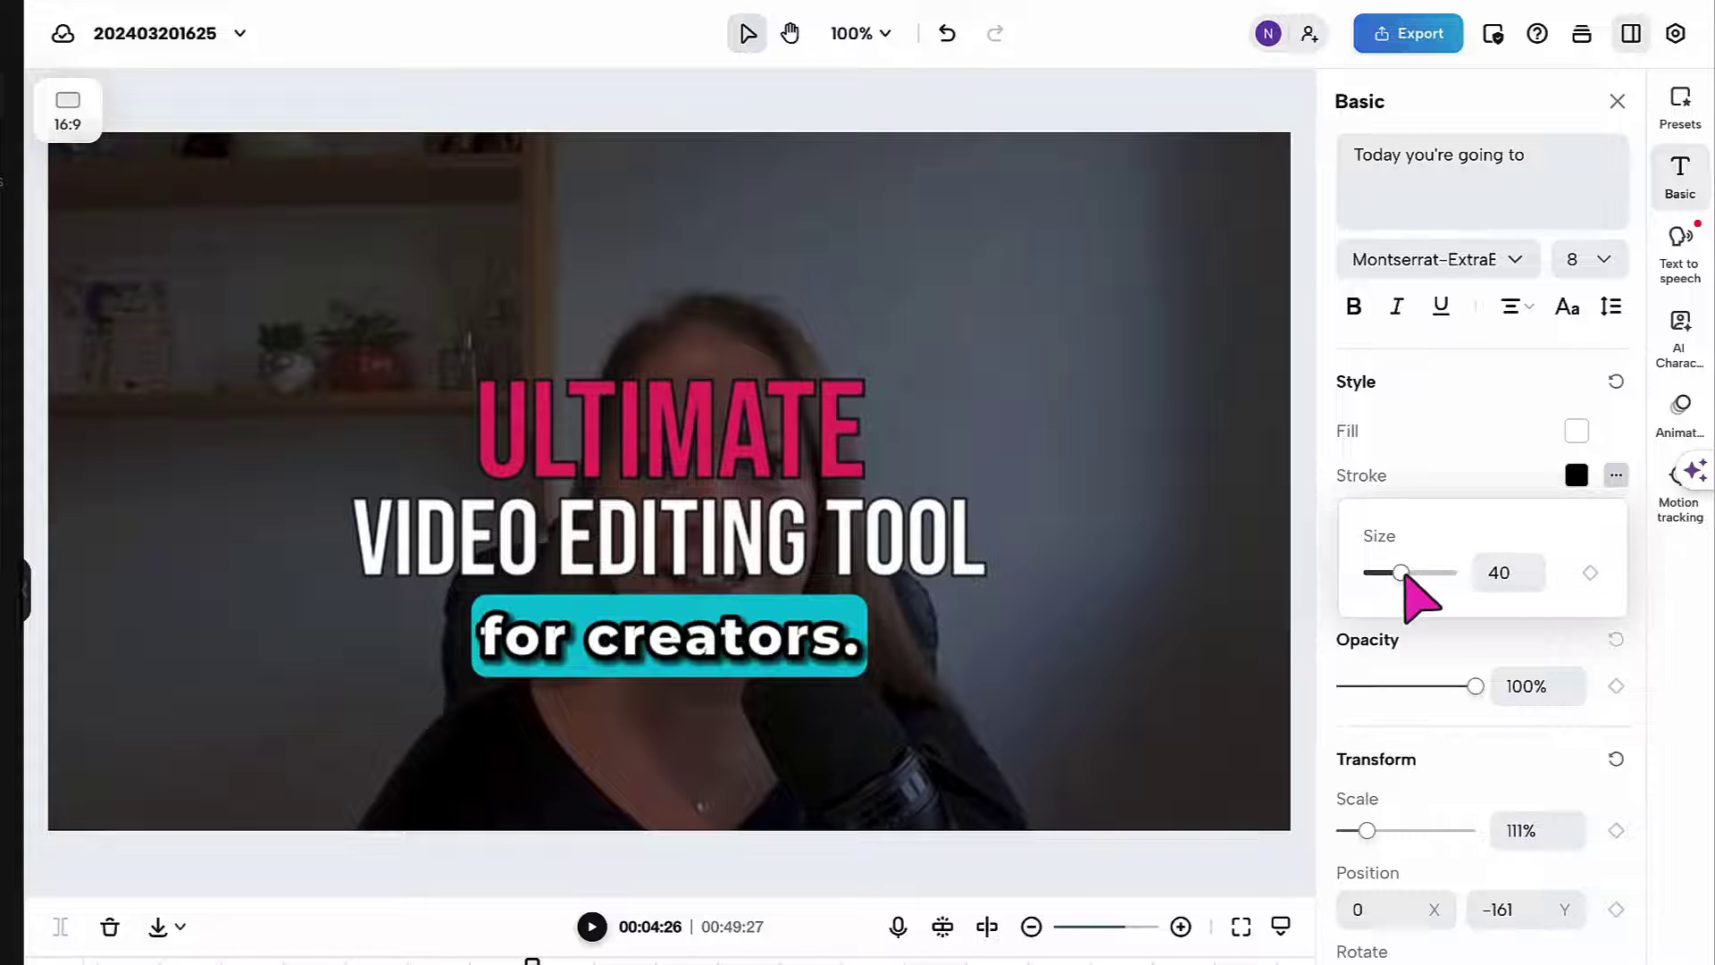
mouse_move(1404, 576)
left_mouse_down()
mouse_move(1440, 576)
mouse_move(1349, 576)
left_mouse_up()
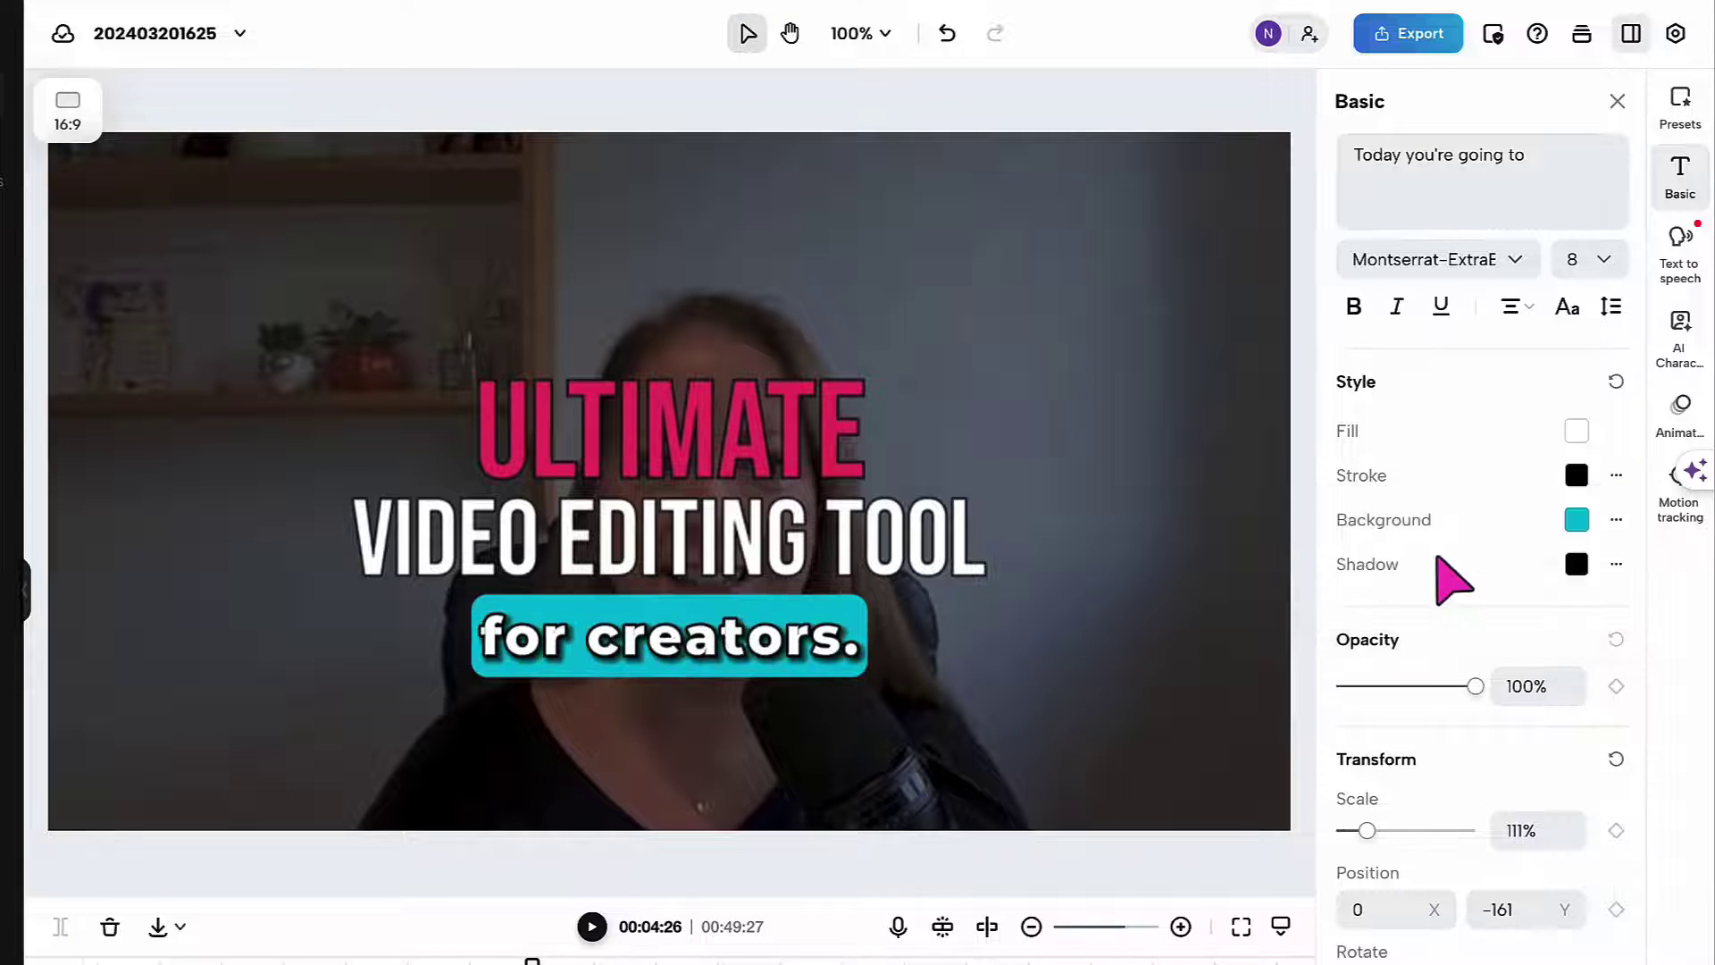
left_click(1616, 520)
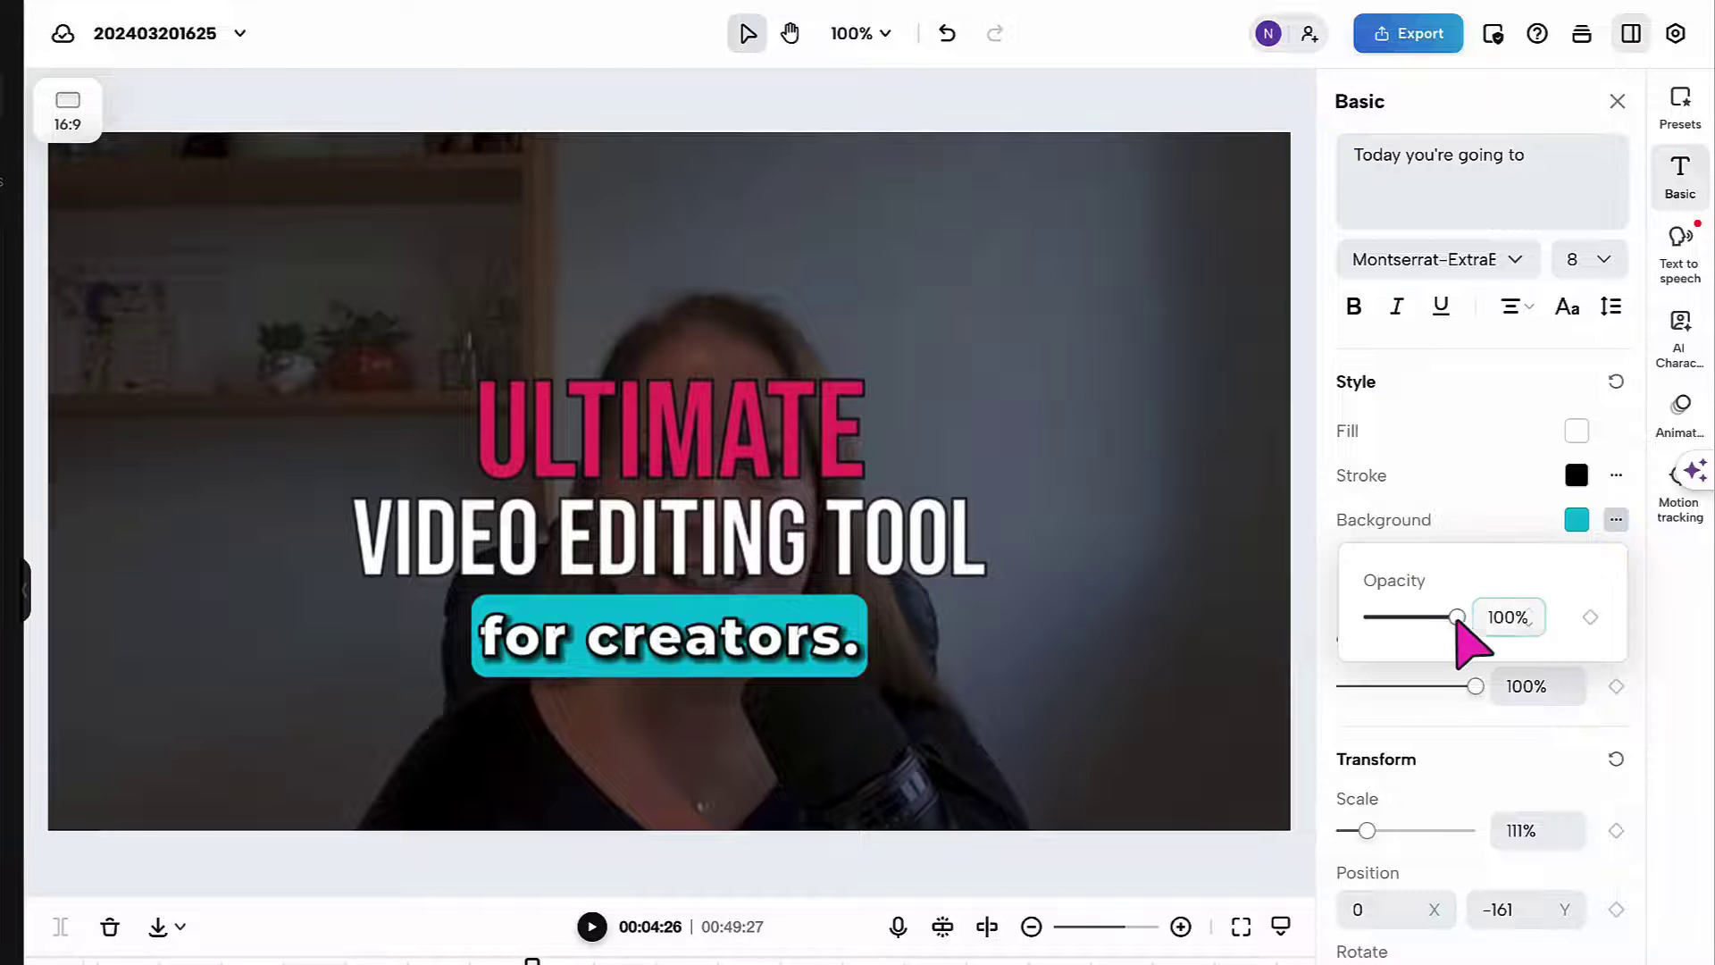
left_click_drag(1456, 618, 1639, 566)
- Lower the black caption shadow's opacity to 25%
left_click(1616, 563)
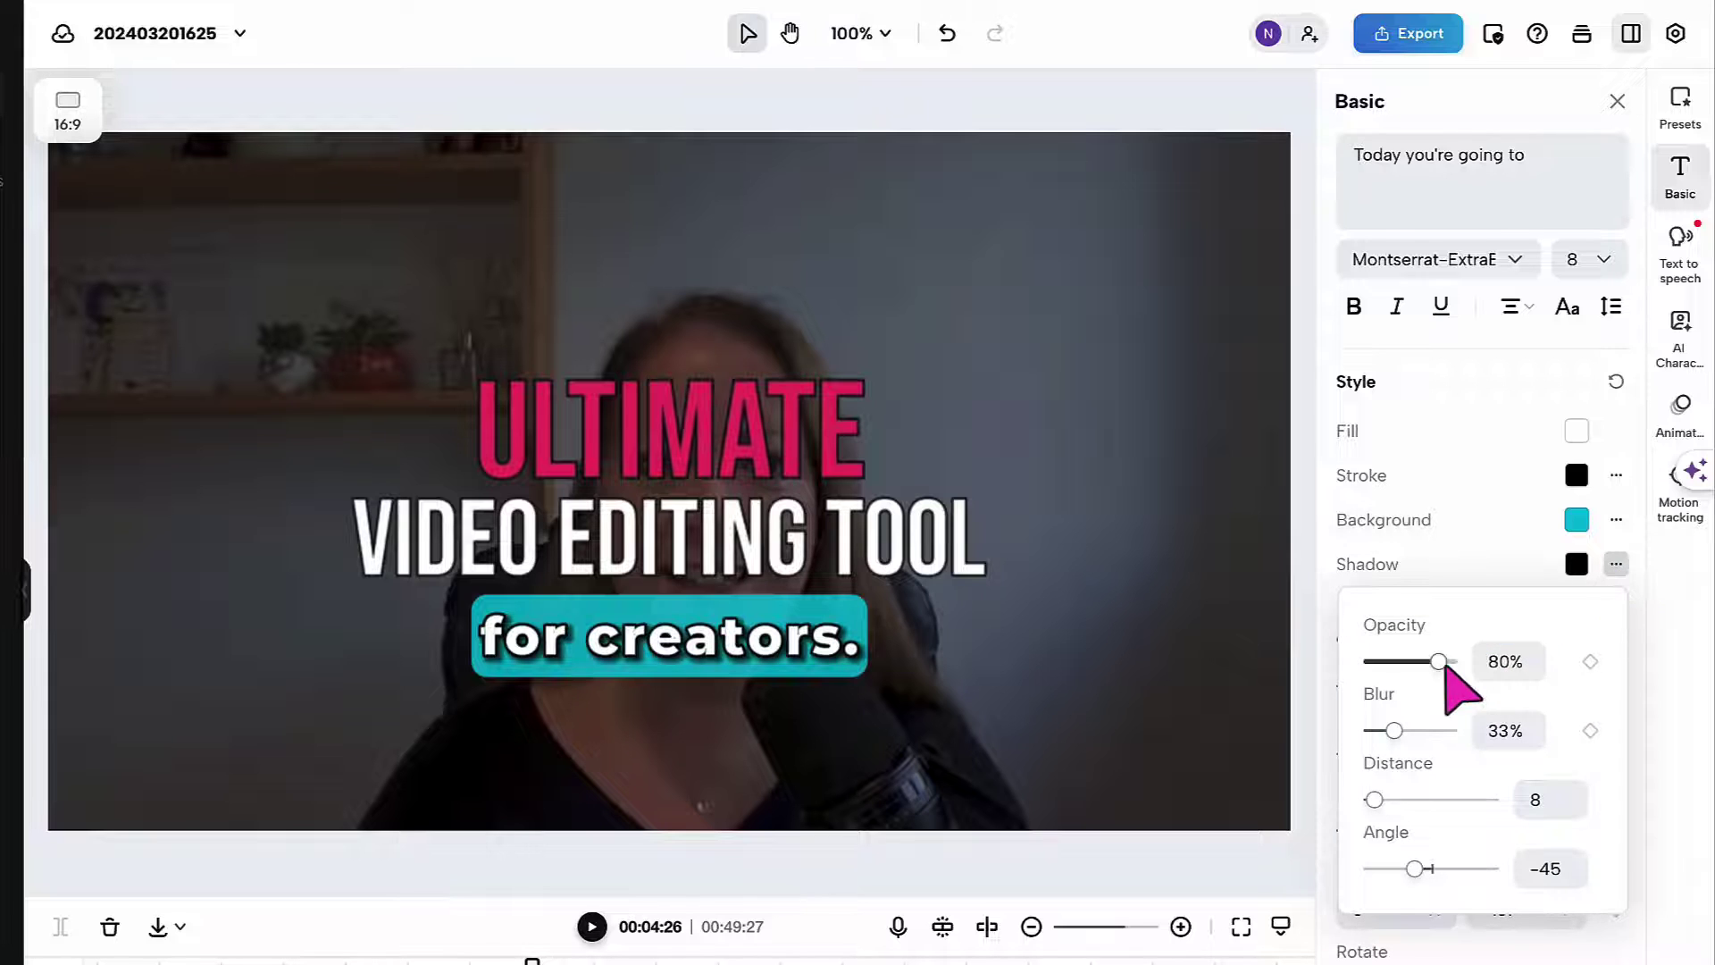
left_click_drag(1438, 662, 1391, 669)
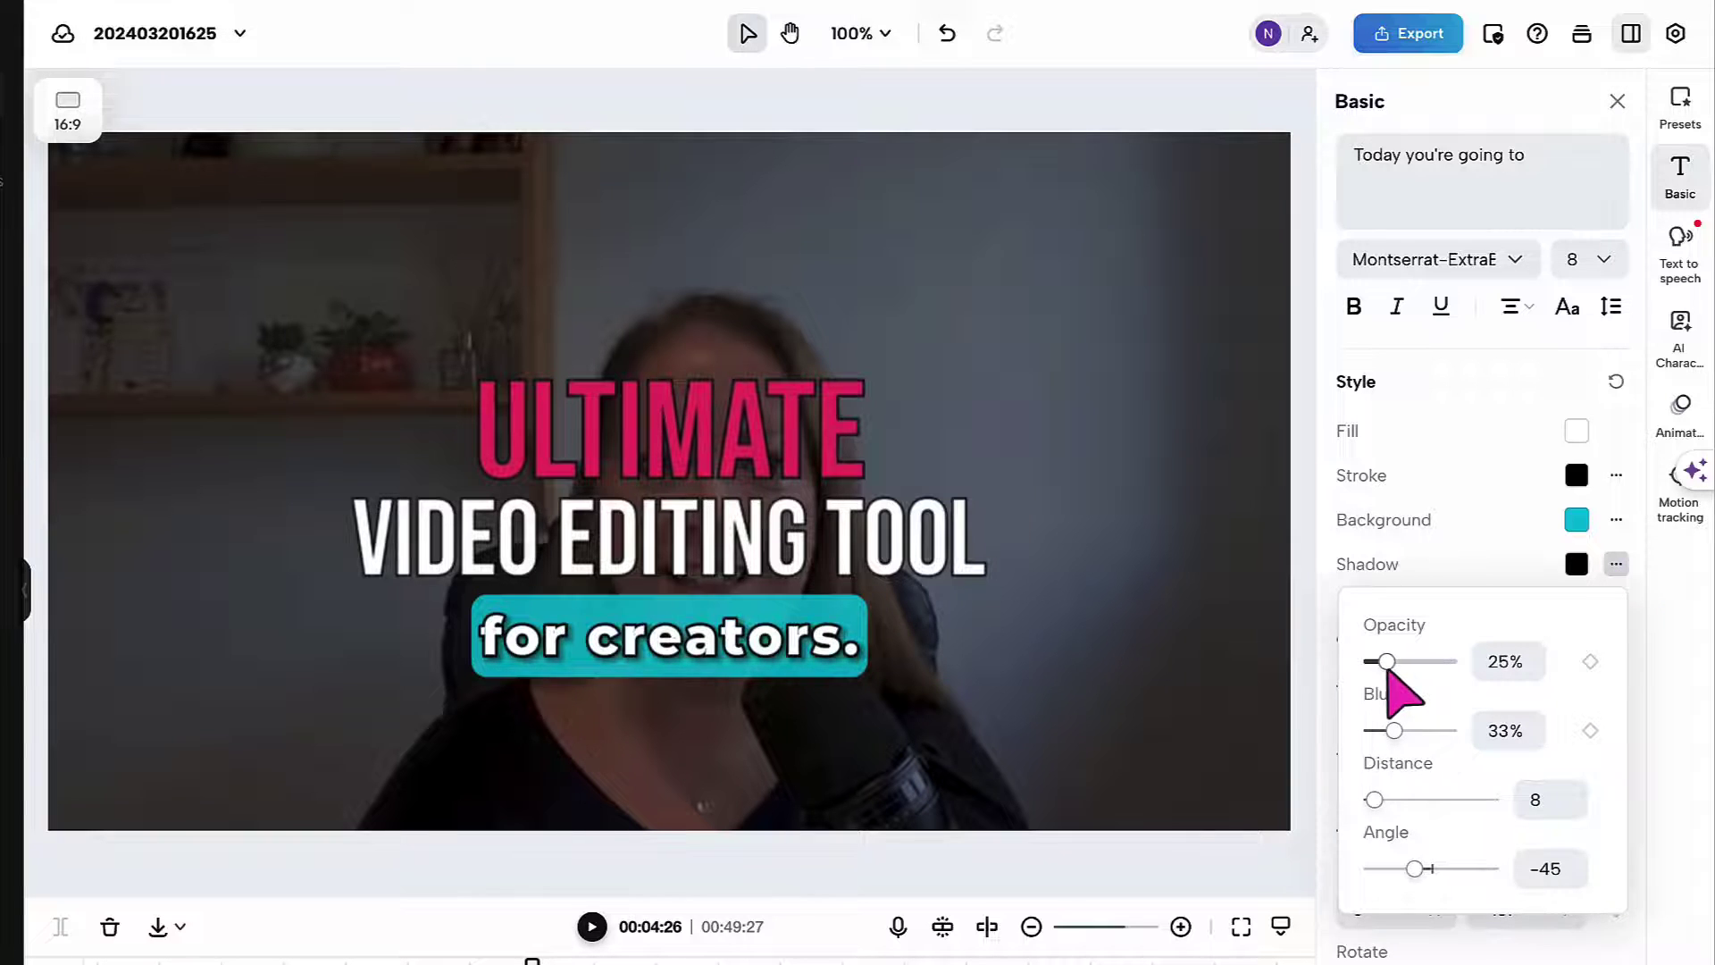
left_click(1333, 795)
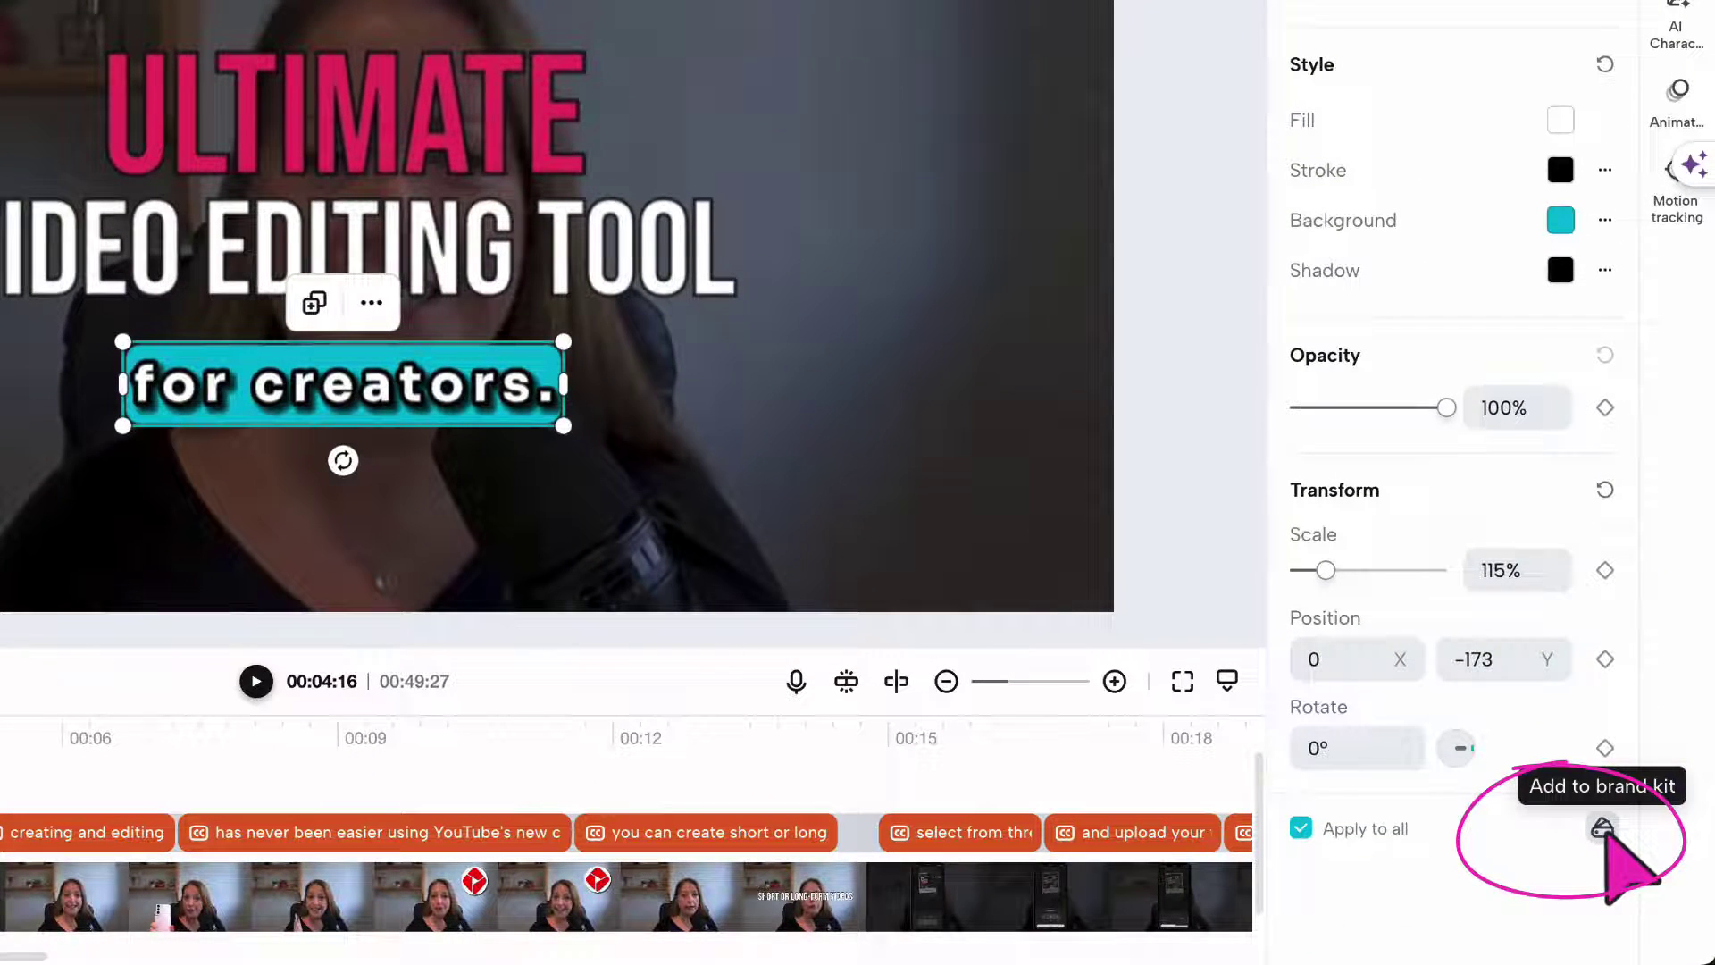
- Add the white Sora-Bold teal-box caption style to the brand kit
left_click(1602, 828)
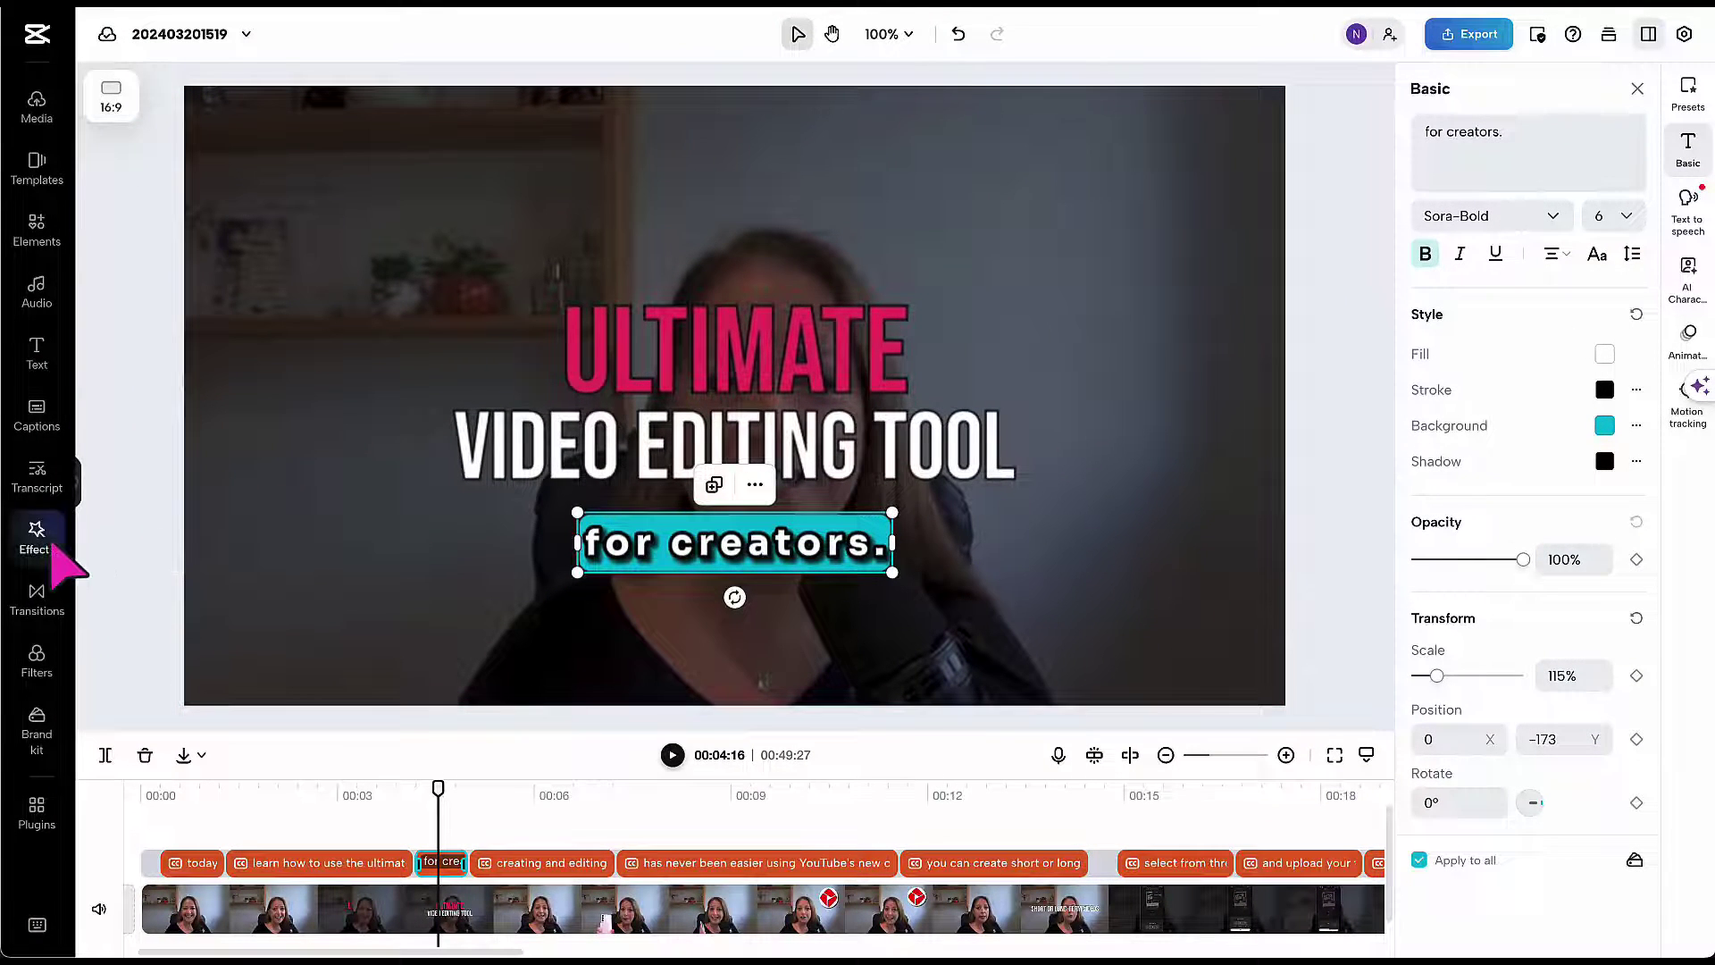
- Place brand-kit text Preset 3 above the ULTIMATE title and retype it as 'Your Brand Text Preset!'
left_click(36, 728)
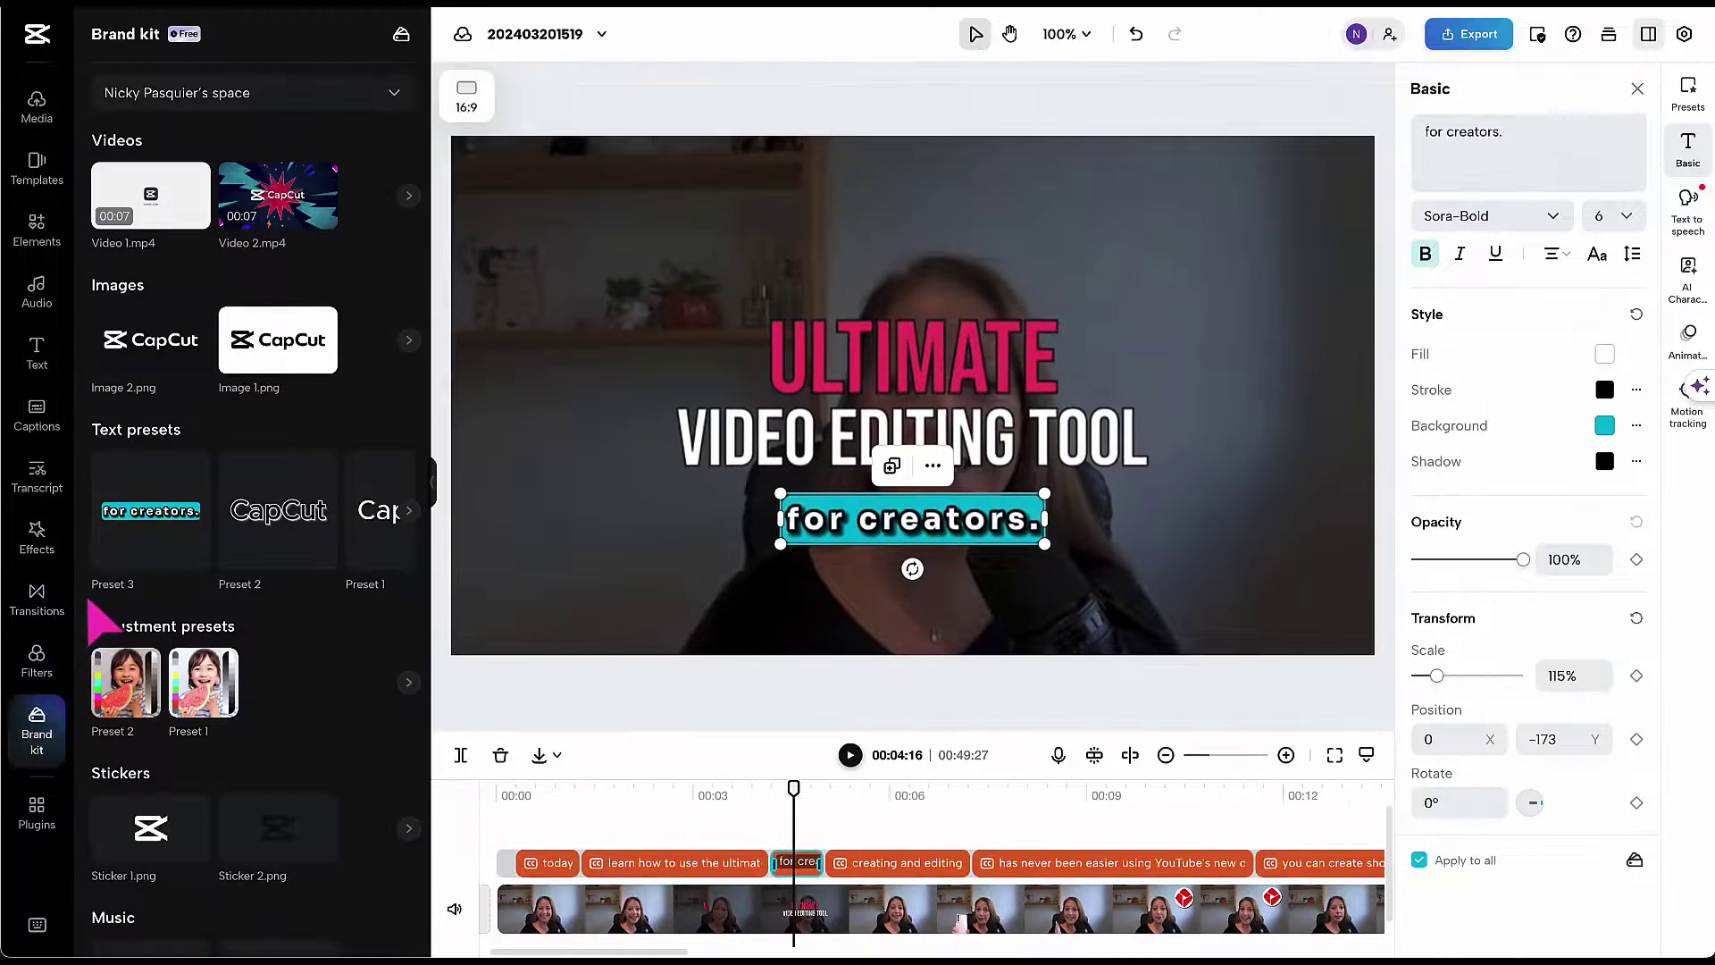
left_click(136, 514)
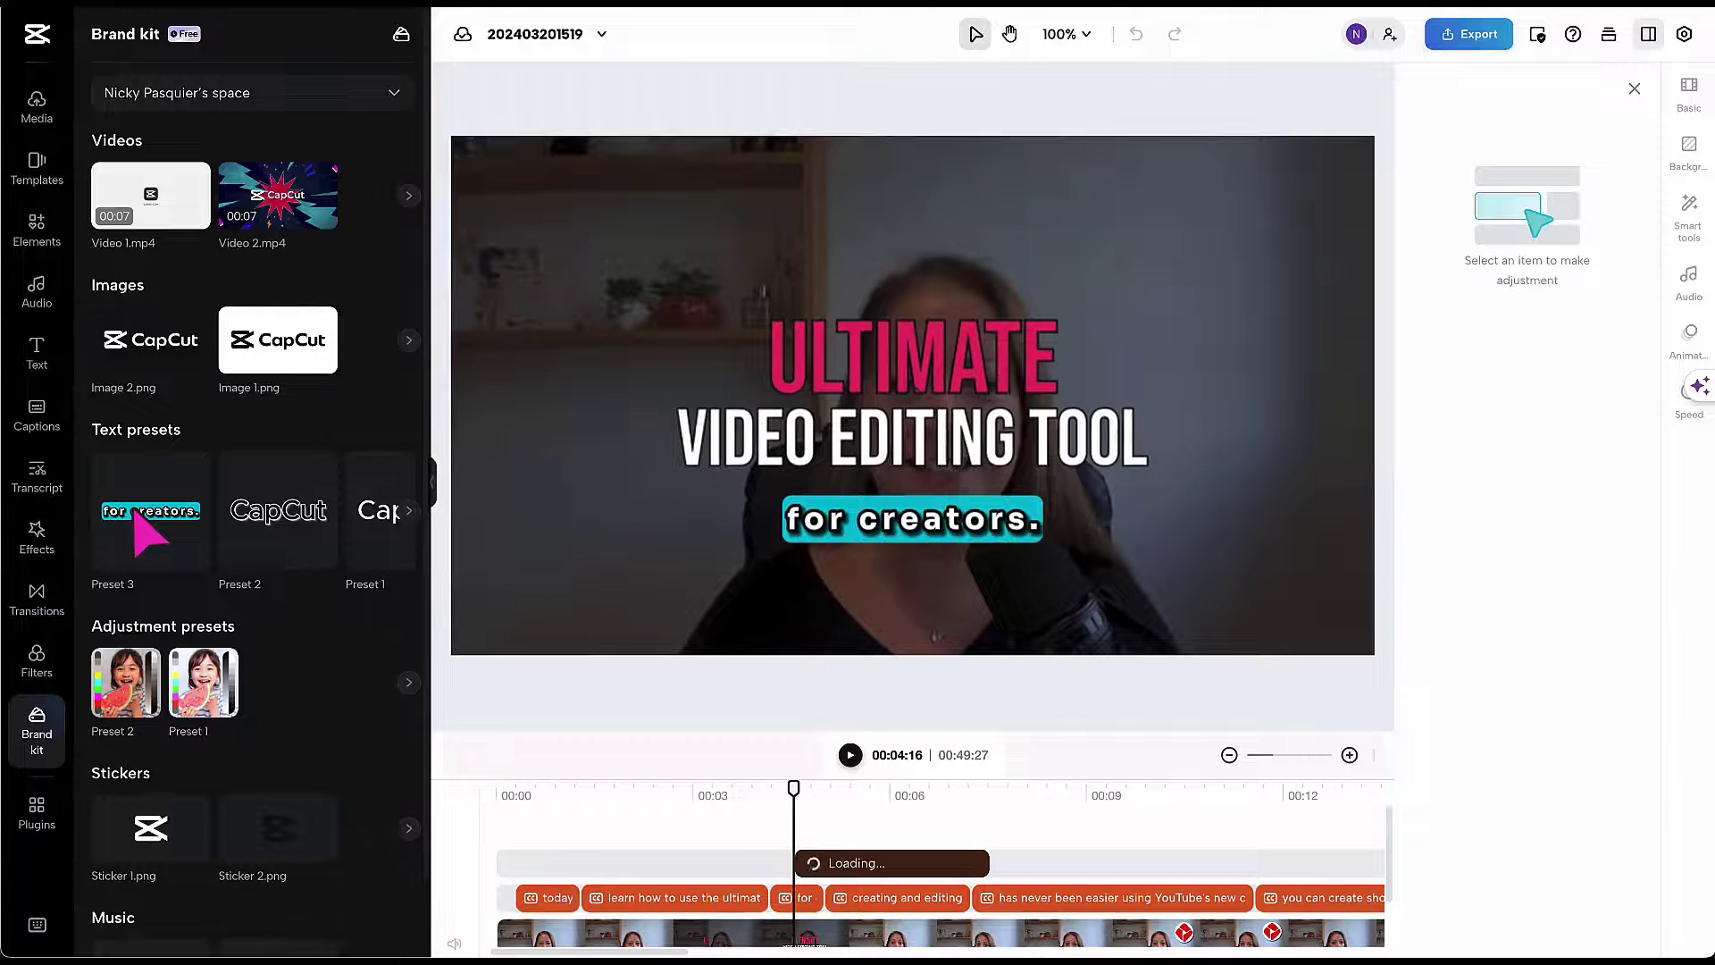
left_click_drag(941, 498, 907, 266)
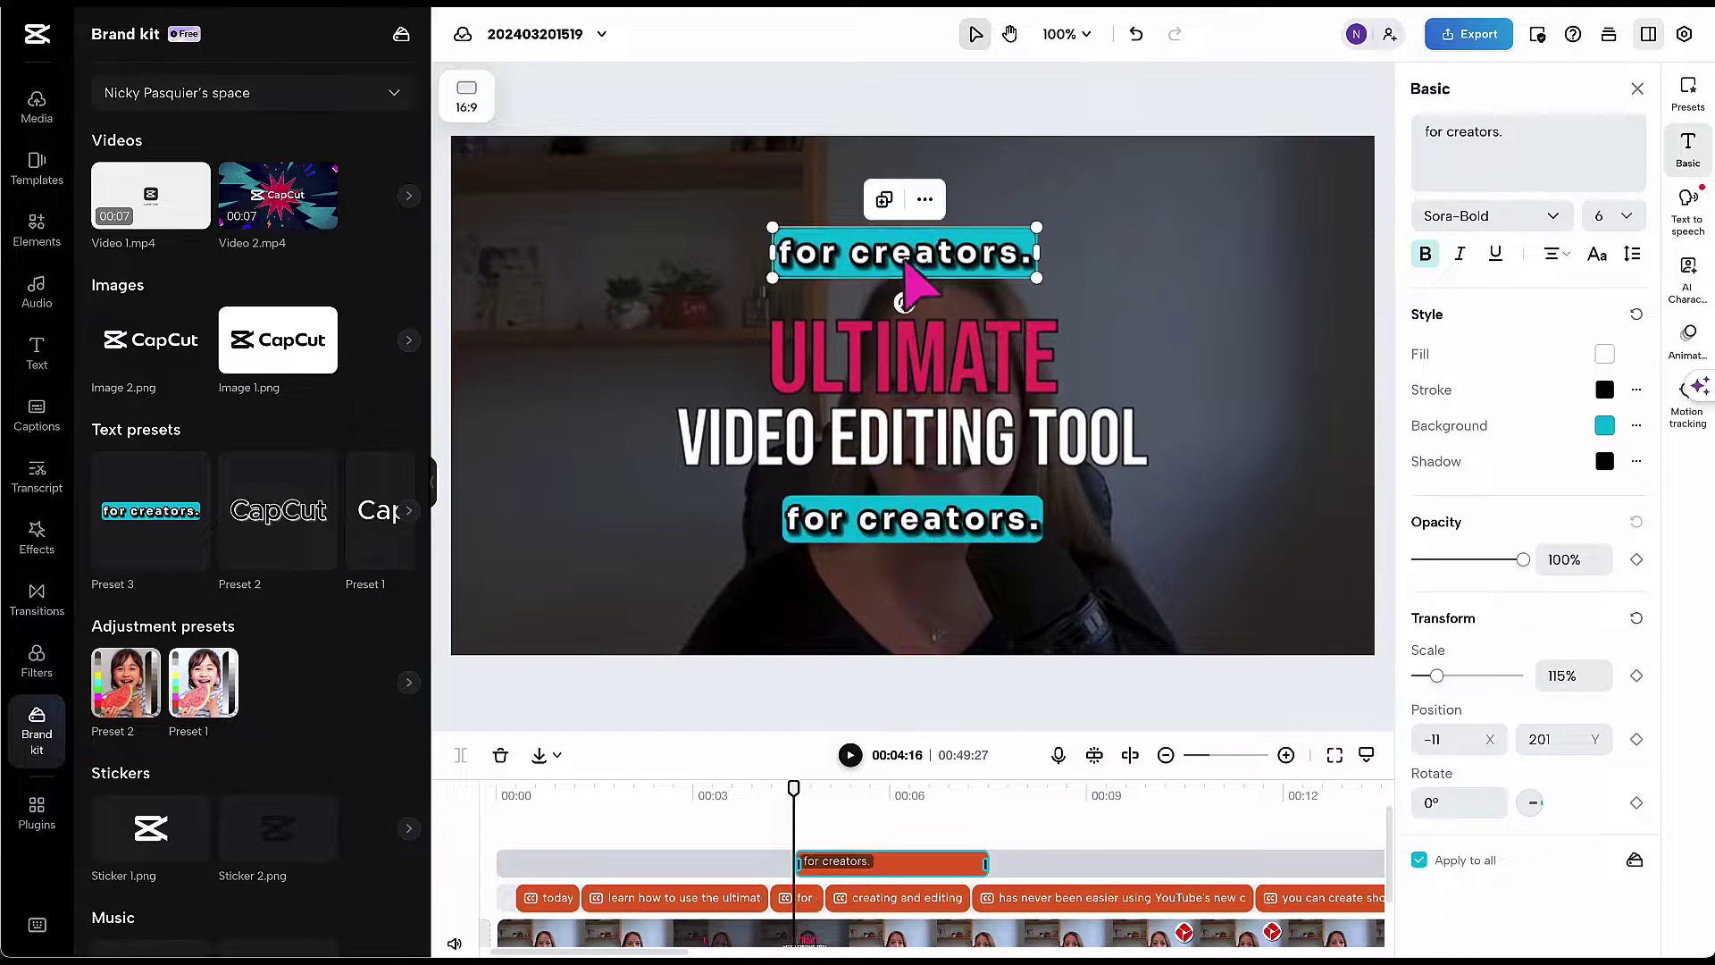
left_click_drag(1518, 141, 1426, 132)
type("Your Bra")
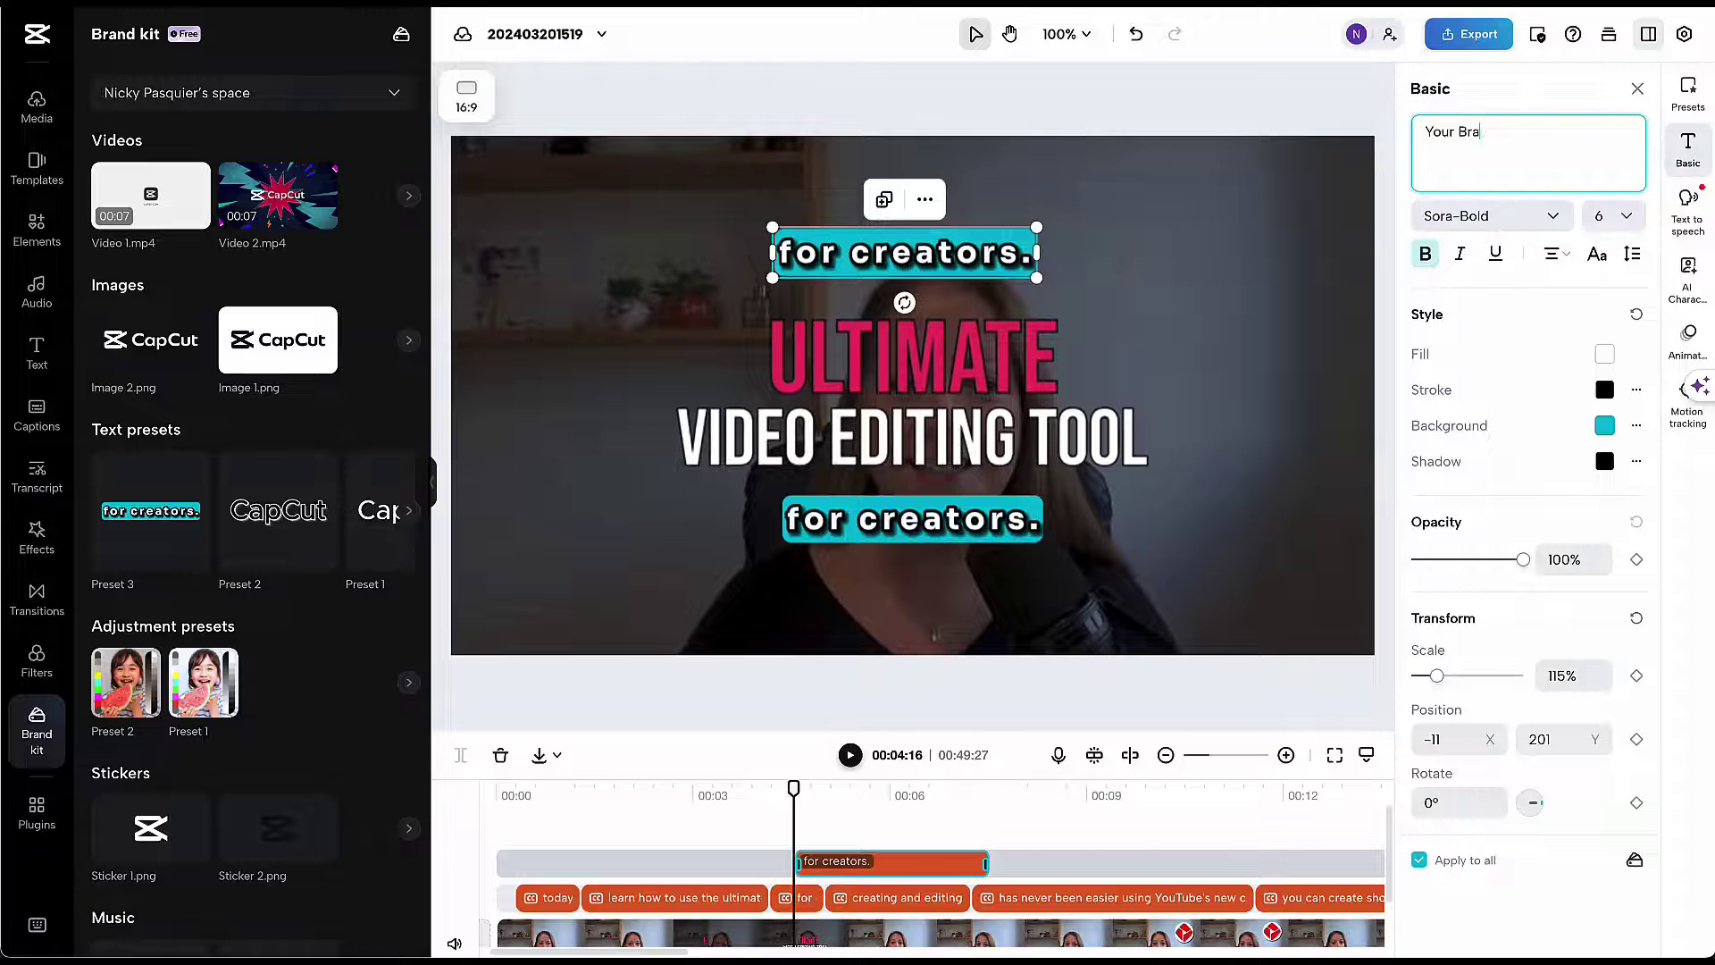
type("nd Text Preset")
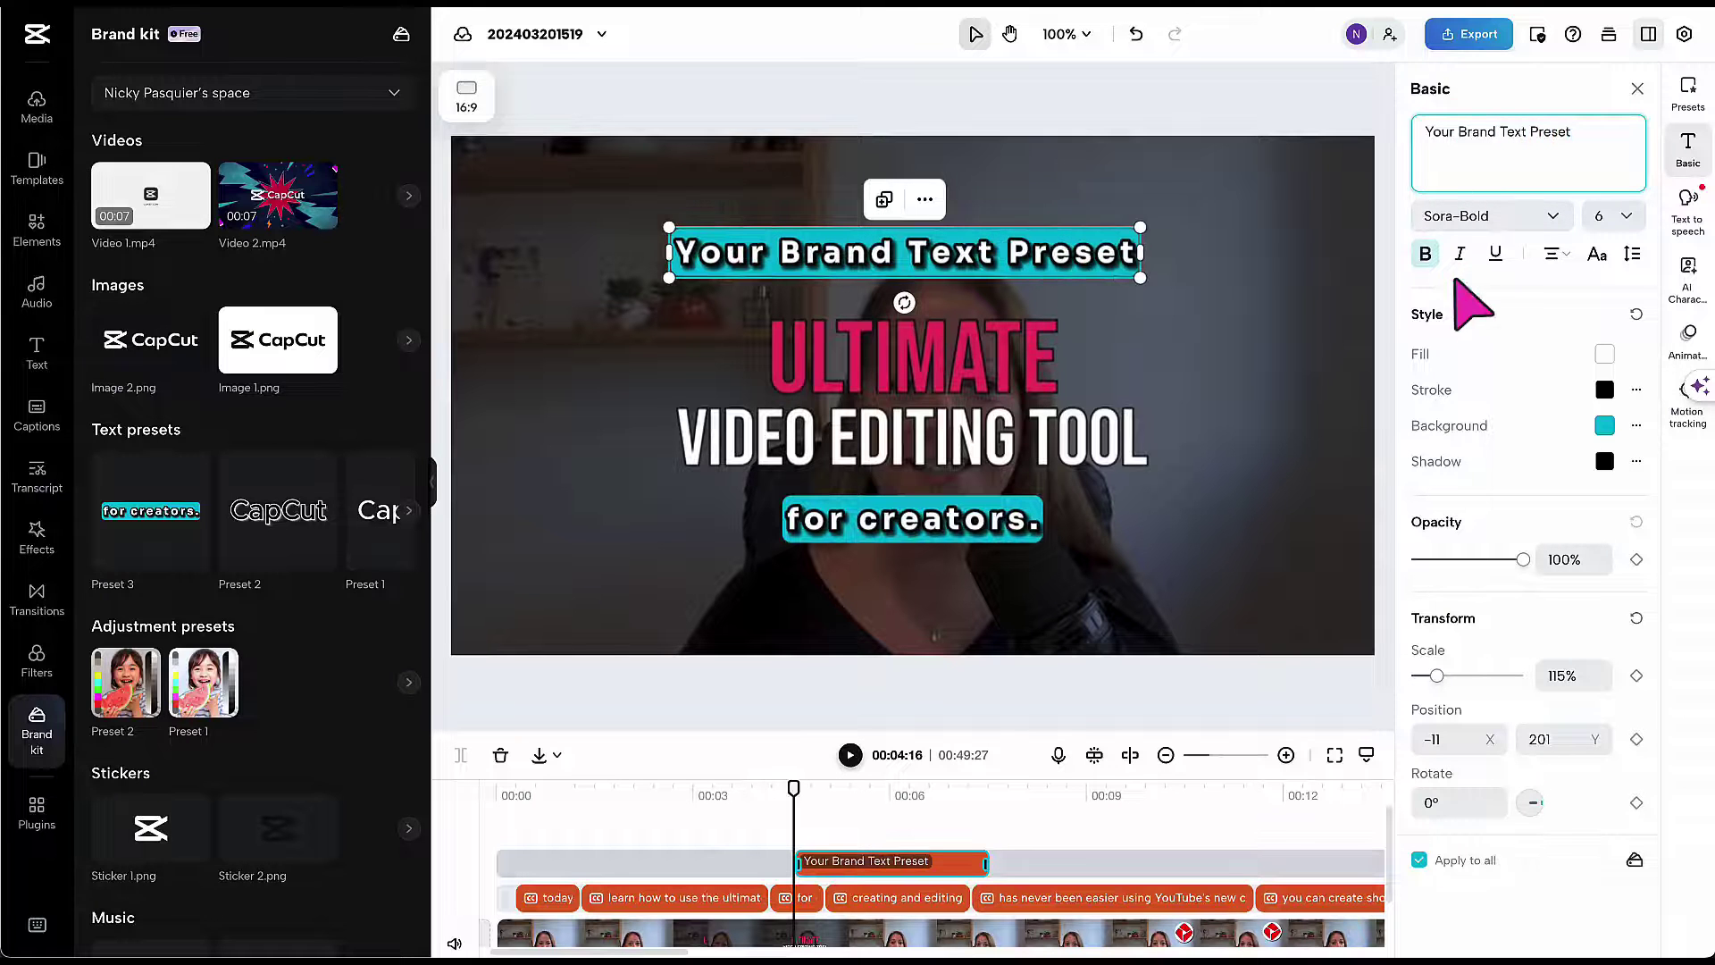